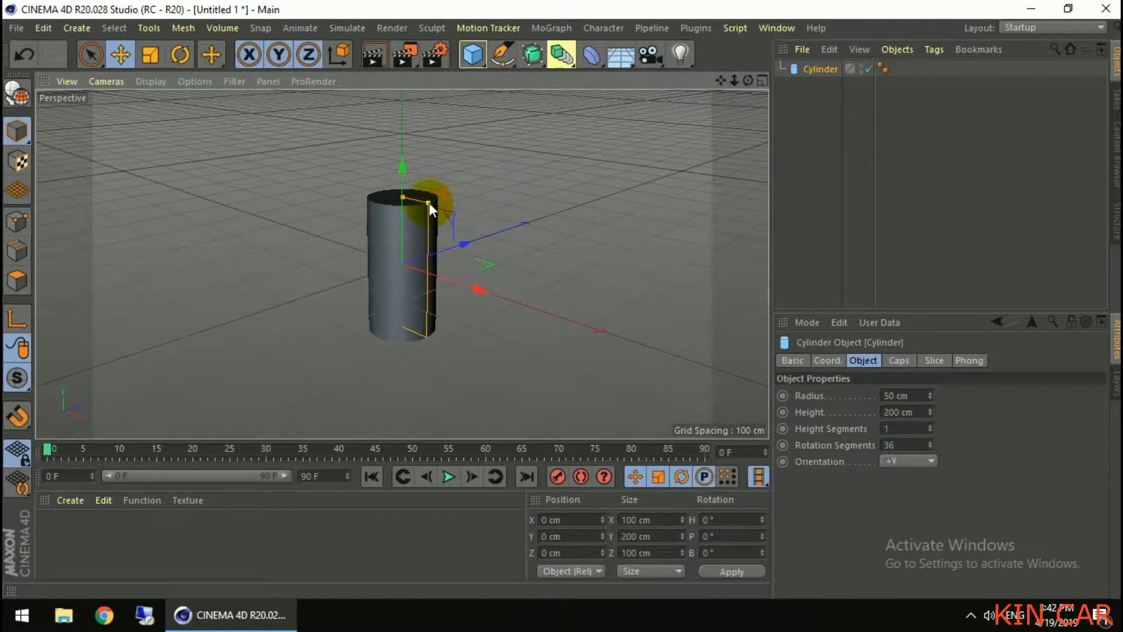
Step: Widen the cylinder and set its radius to 101 cm
{"action": "left_click_drag", "start_coordinate": [429, 202], "coordinate": [466, 210]}
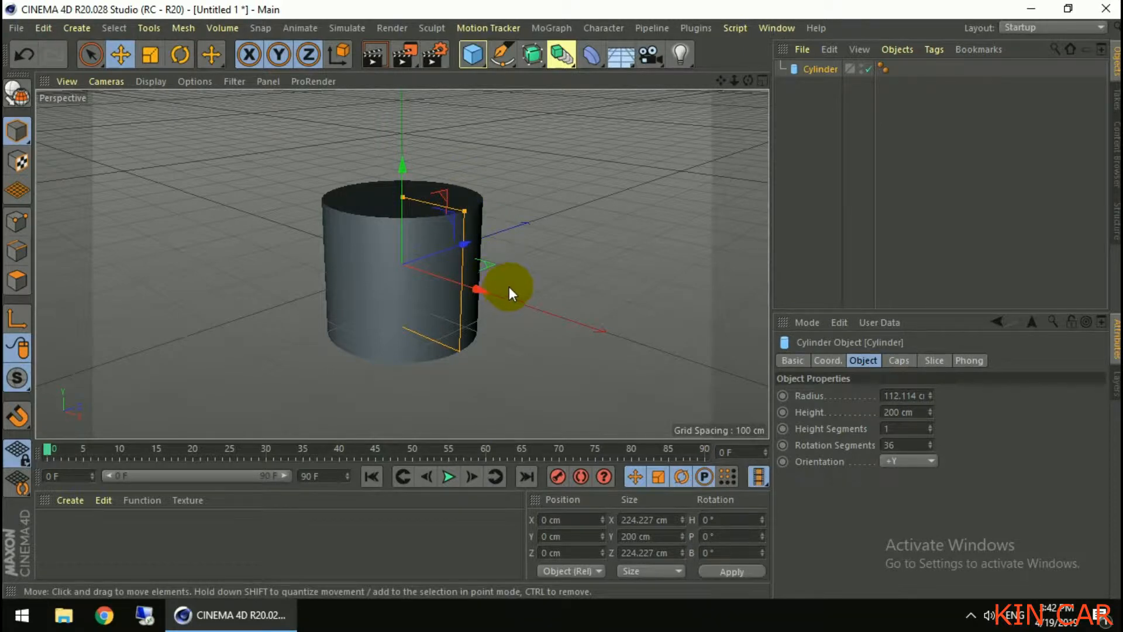
{"action": "left_click", "coordinate": [538, 259]}
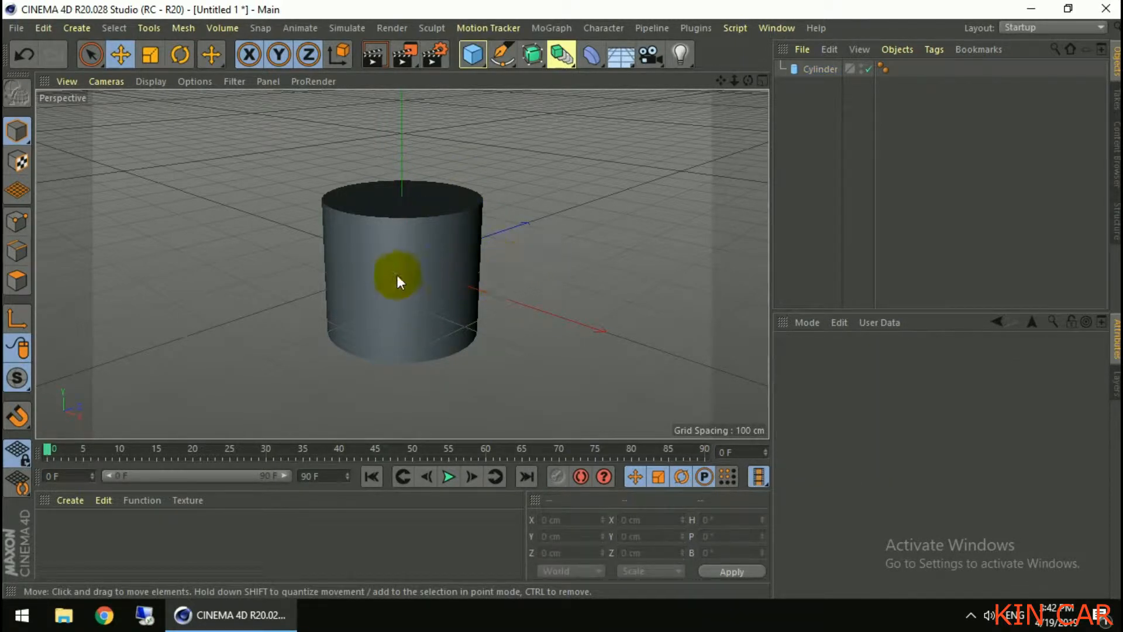
{"action": "left_click", "coordinate": [394, 240]}
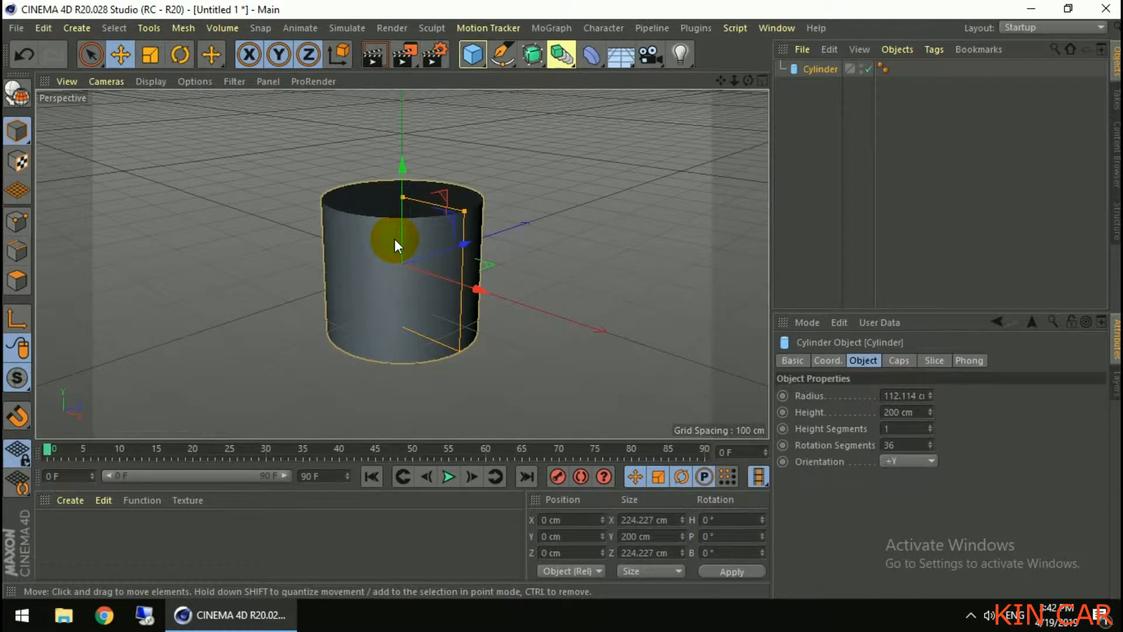
{"action": "double_click", "coordinate": [890, 397]}
{"action": "type", "text": "100"}
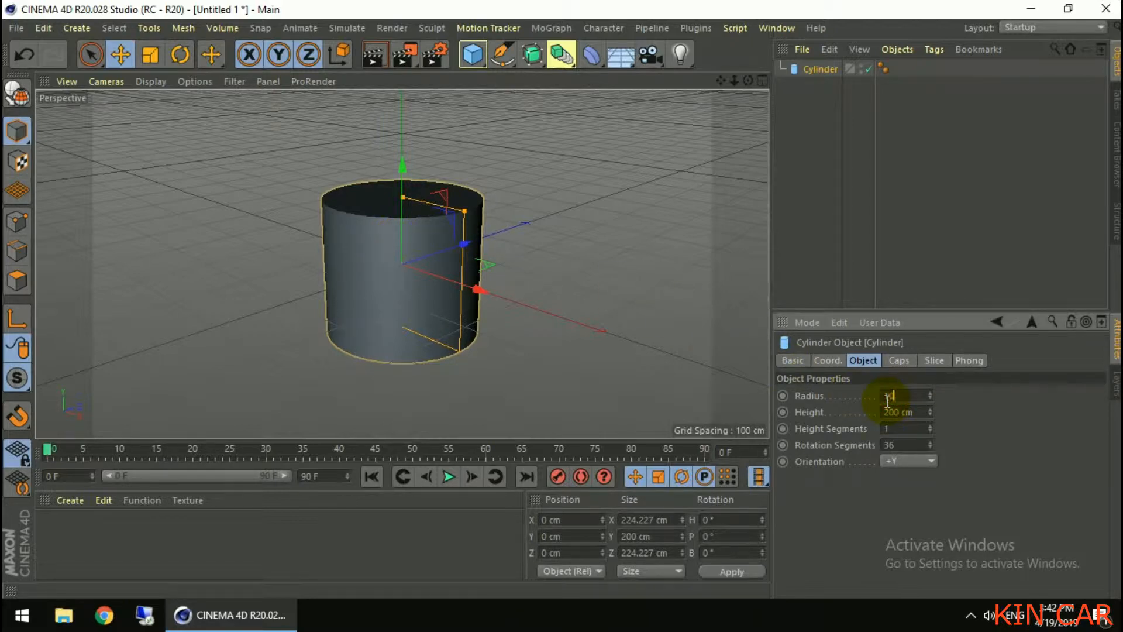
{"action": "key", "text": "Return"}
{"action": "scroll", "coordinate": [888, 401], "scroll_direction": "up", "scroll_amount": 1}
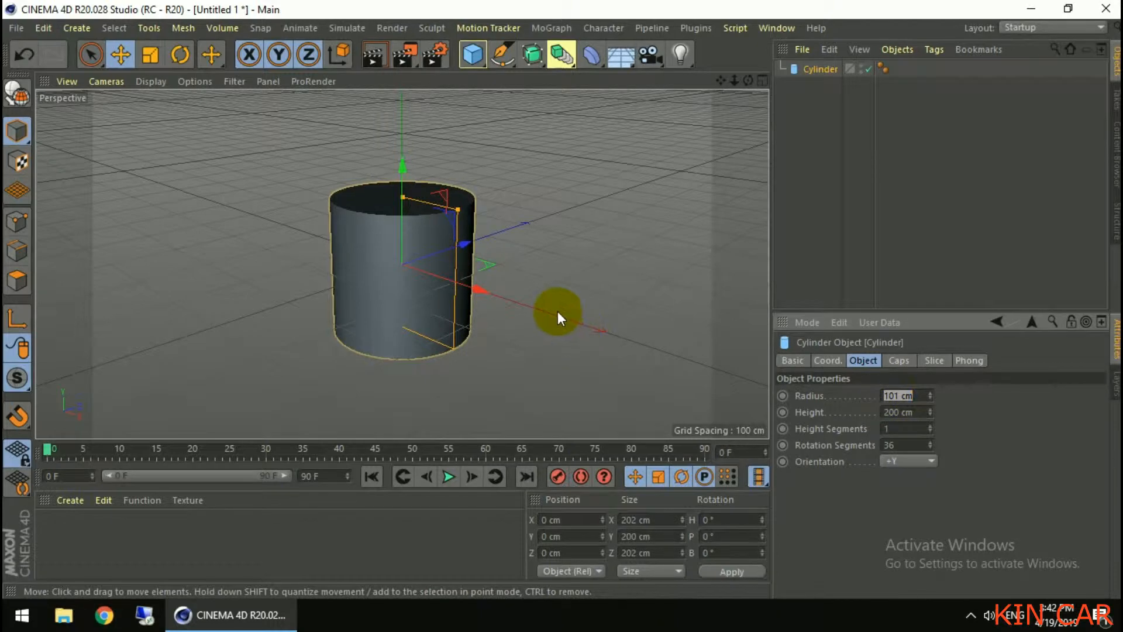
Step: Convert the cylinder into an editable polygon object
{"action": "left_click_drag", "start_coordinate": [560, 292], "coordinate": [573, 271], "text": "alt"}
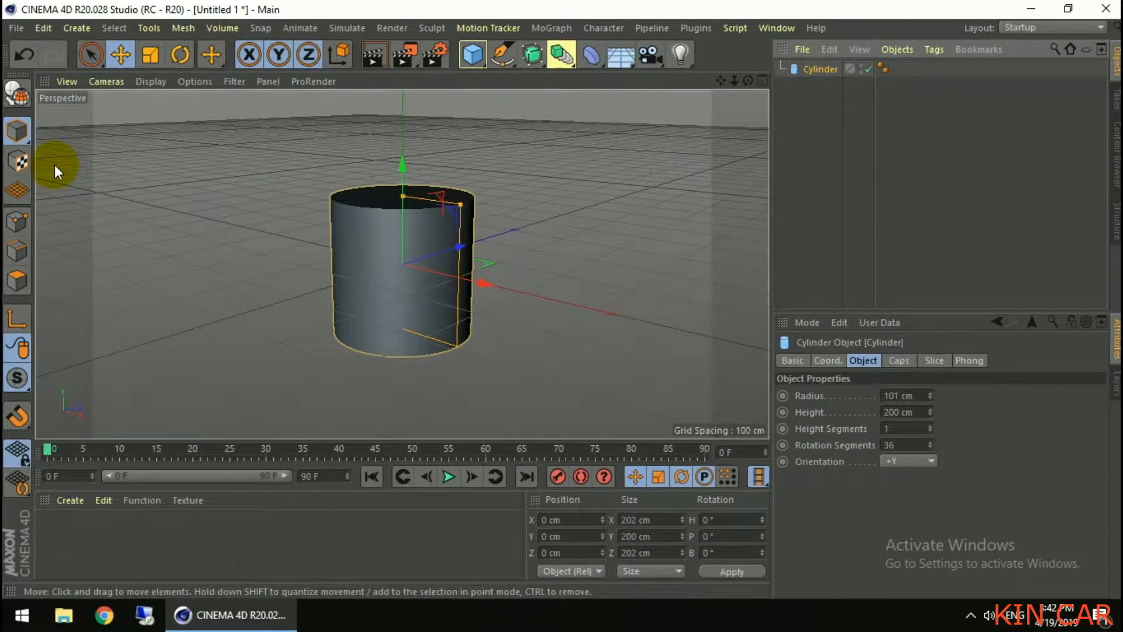
{"action": "left_click", "coordinate": [17, 99]}
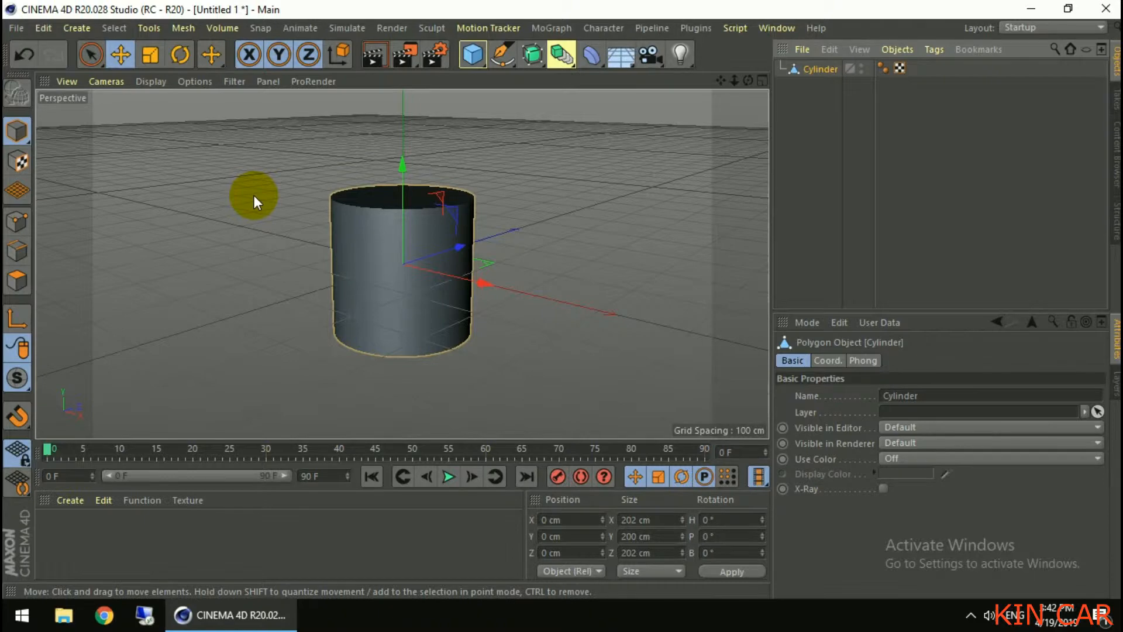
{"action": "left_click_drag", "start_coordinate": [341, 271], "coordinate": [370, 318], "text": "alt"}
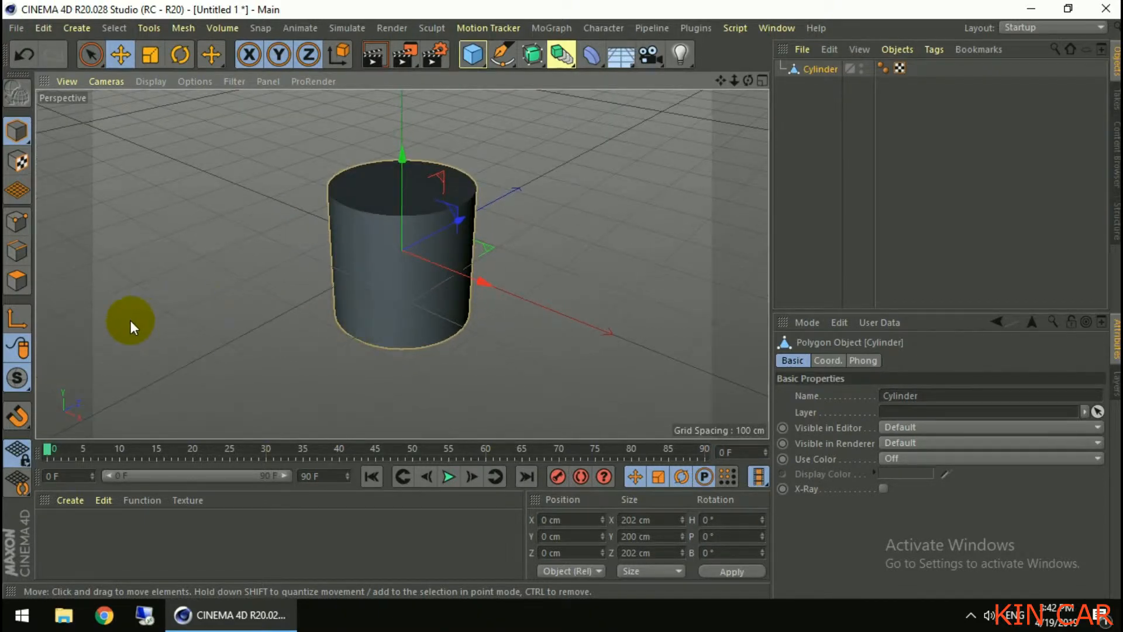
Step: Select all polygons of the cylinder's top cap and inset them by 14 cm with Extrude Inner
{"action": "left_click", "coordinate": [23, 286]}
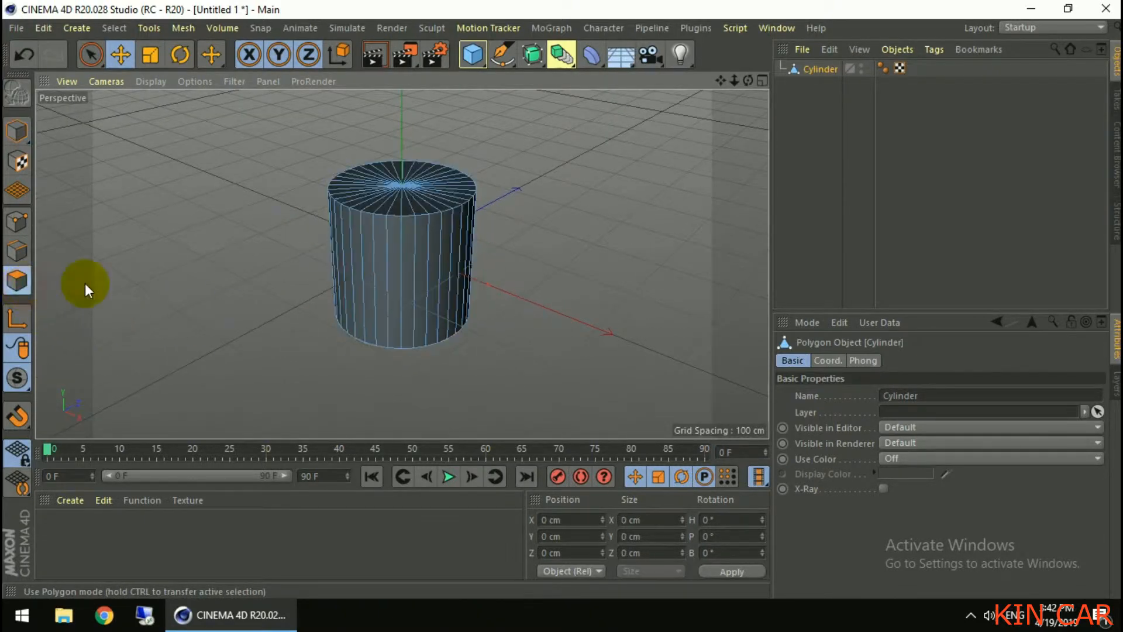
{"action": "double_click", "coordinate": [384, 202]}
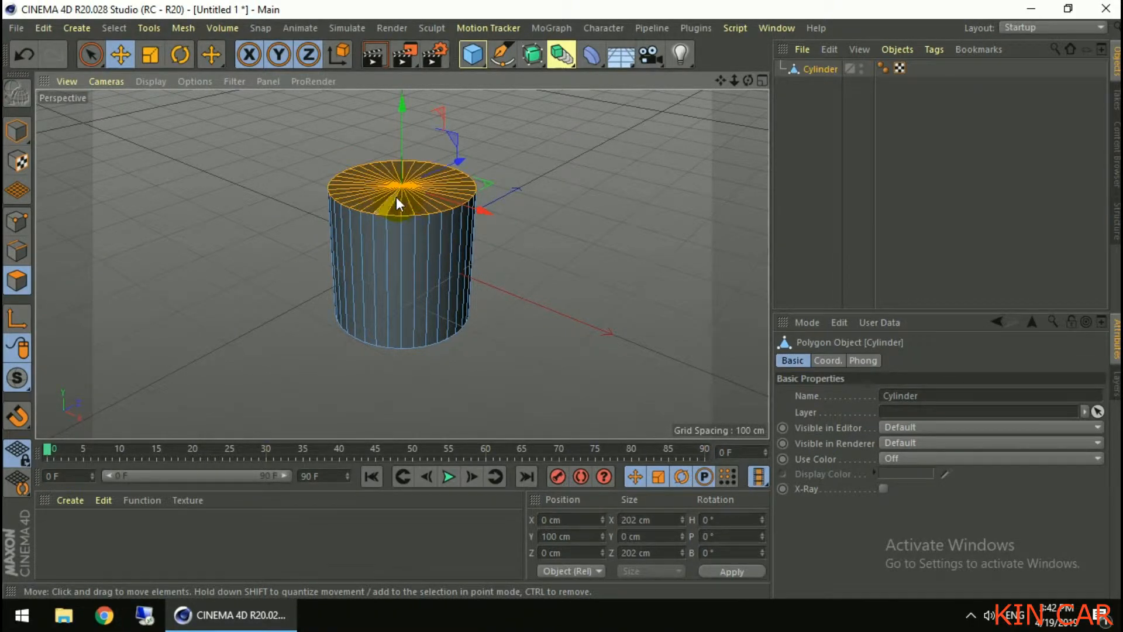
{"action": "right_click", "coordinate": [397, 202]}
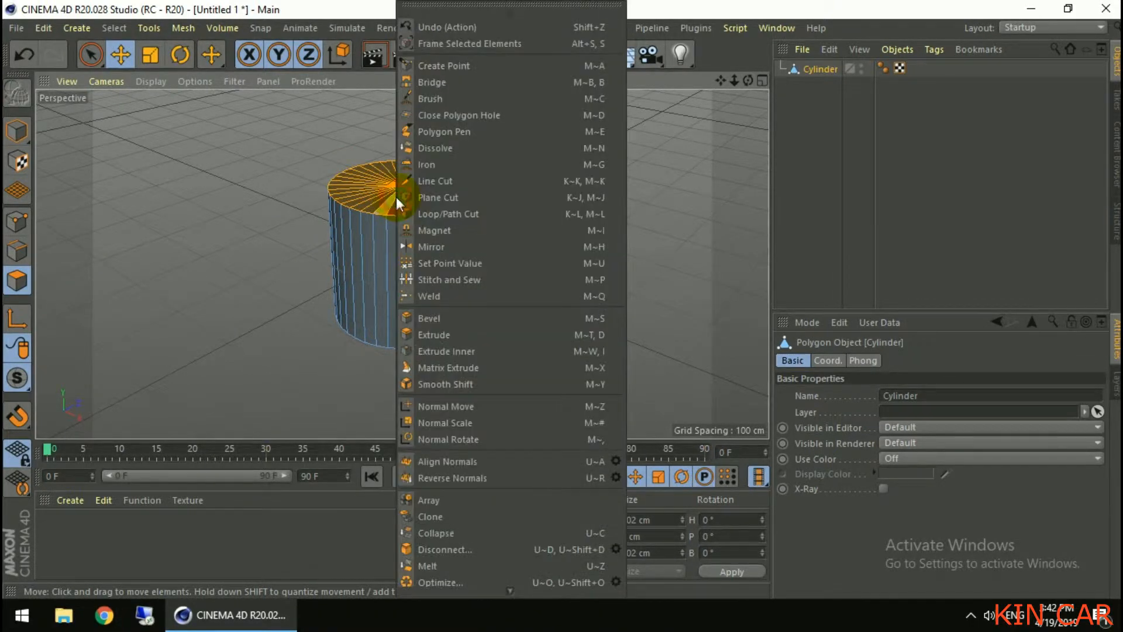
{"action": "left_click", "coordinate": [445, 351]}
{"action": "left_click_drag", "start_coordinate": [602, 194], "coordinate": [644, 194]}
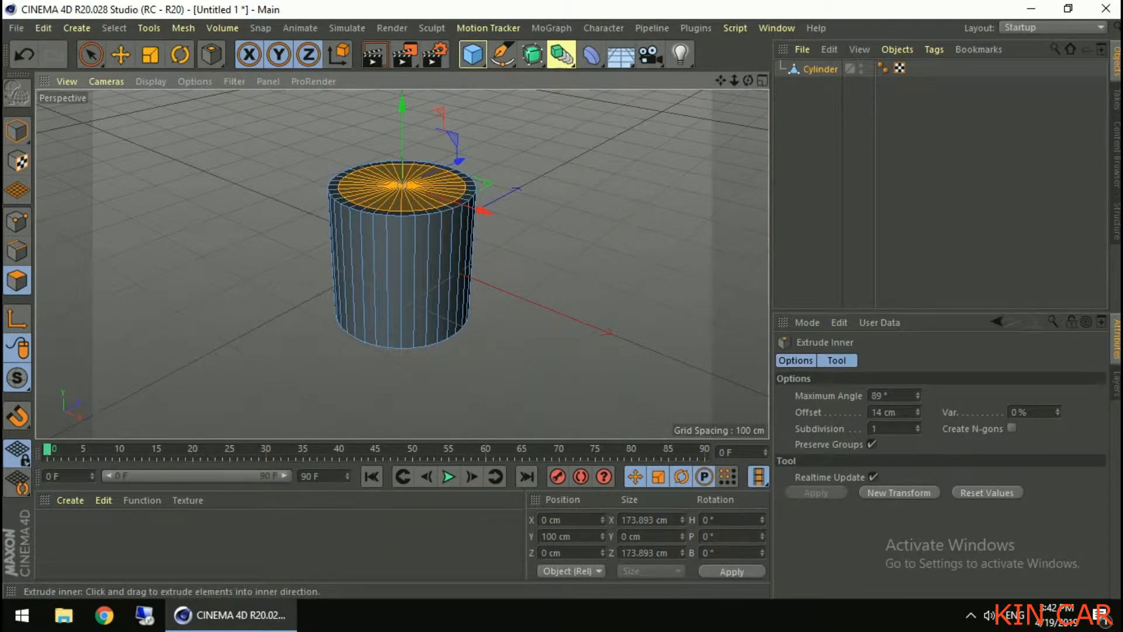
Step: Hollow out the cylinder by lowering the inset cap polygons inside it to about -95.3 cm in Y, using the Extrude tool's axis handle
{"action": "right_click", "coordinate": [397, 199]}
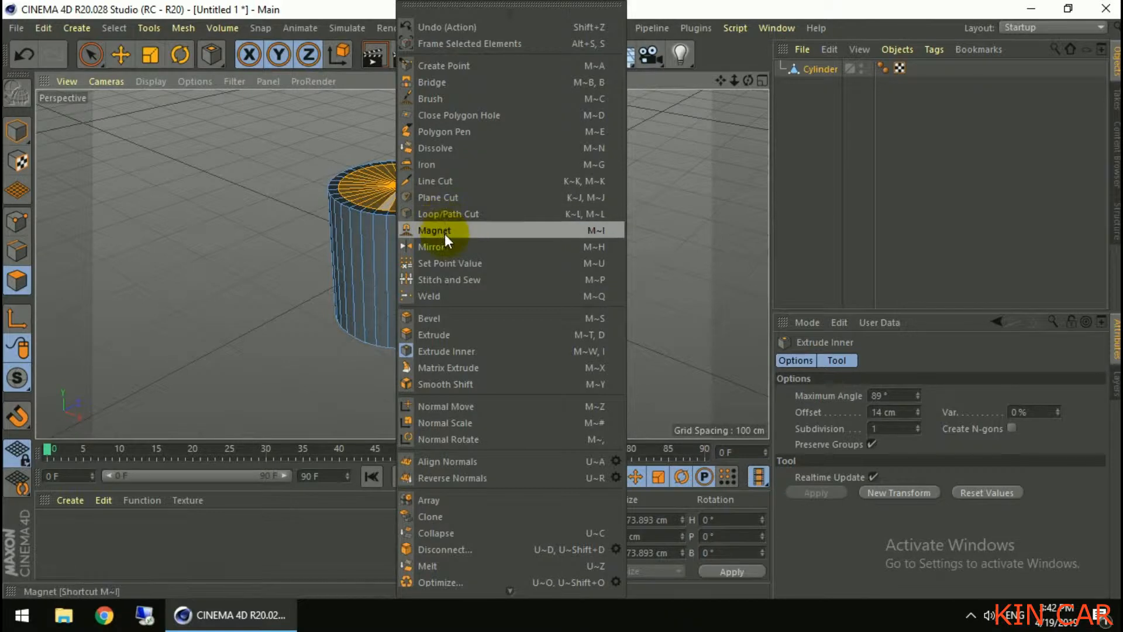
{"action": "left_click", "coordinate": [445, 332]}
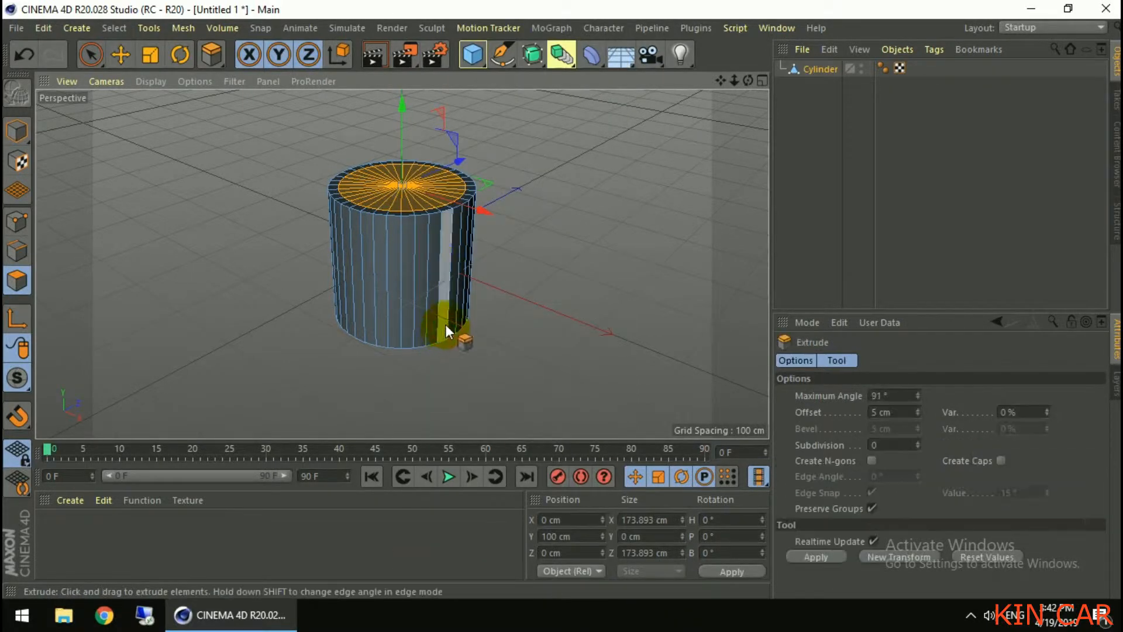
{"action": "left_click_drag", "start_coordinate": [402, 108], "coordinate": [402, 200]}
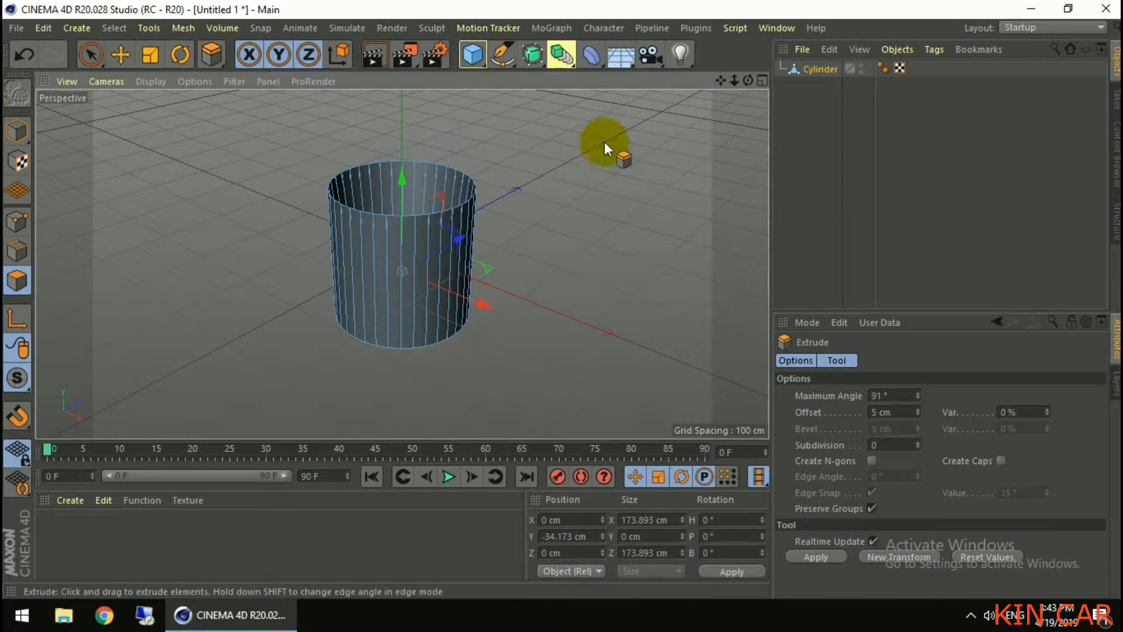
{"action": "left_click", "coordinate": [760, 81]}
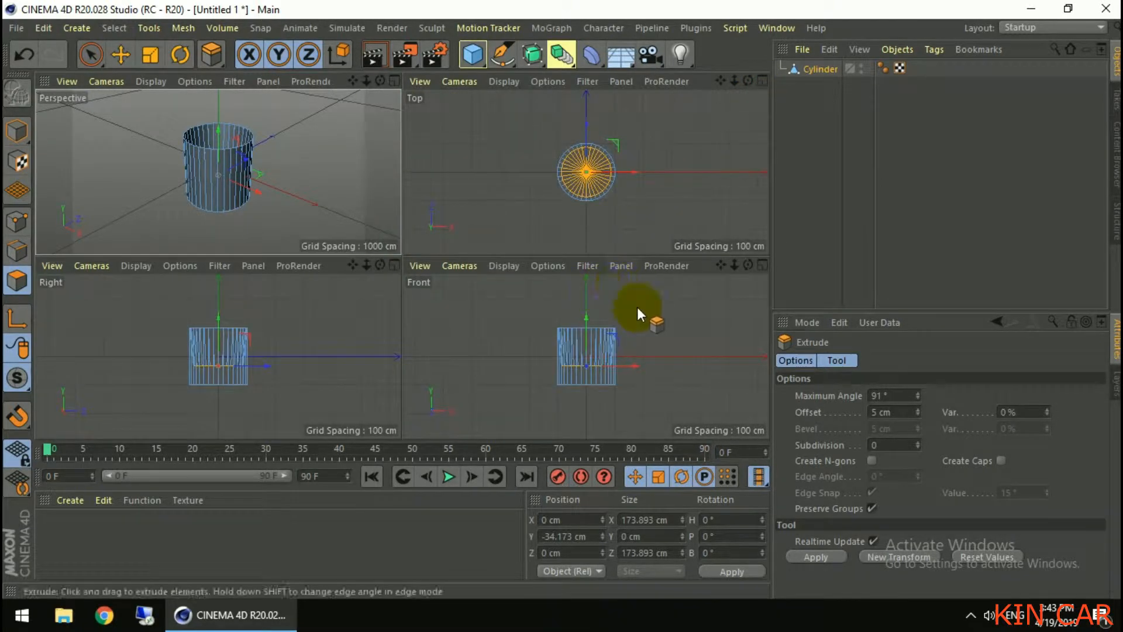
{"action": "left_click", "coordinate": [765, 263]}
{"action": "left_click_drag", "start_coordinate": [403, 187], "coordinate": [401, 222]}
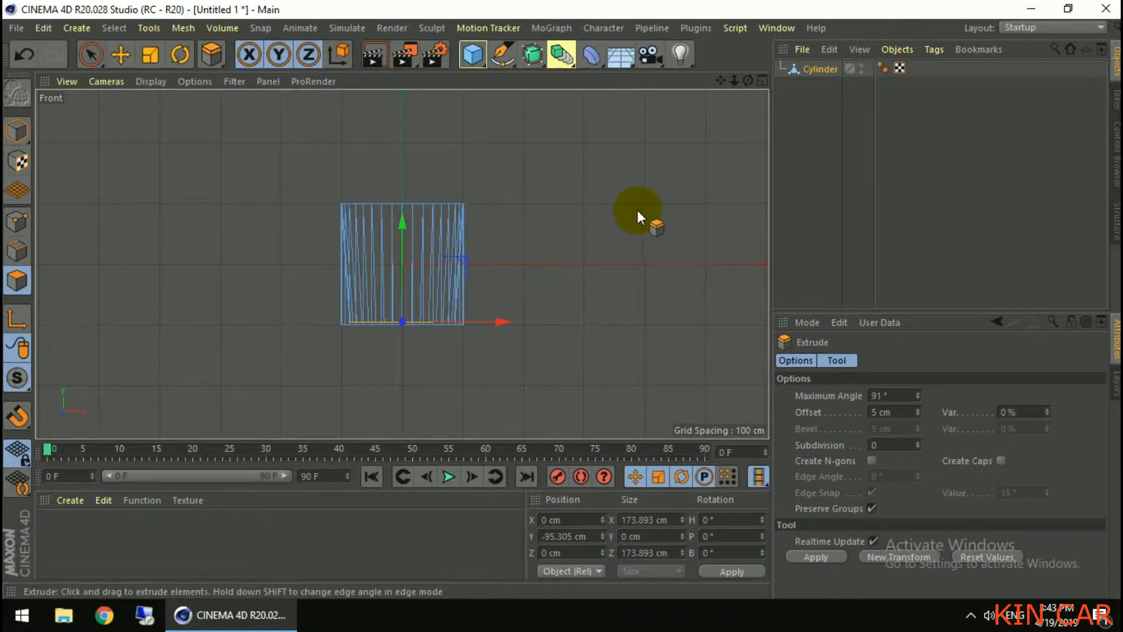
{"action": "left_click", "coordinate": [762, 81]}
{"action": "left_click", "coordinate": [395, 82]}
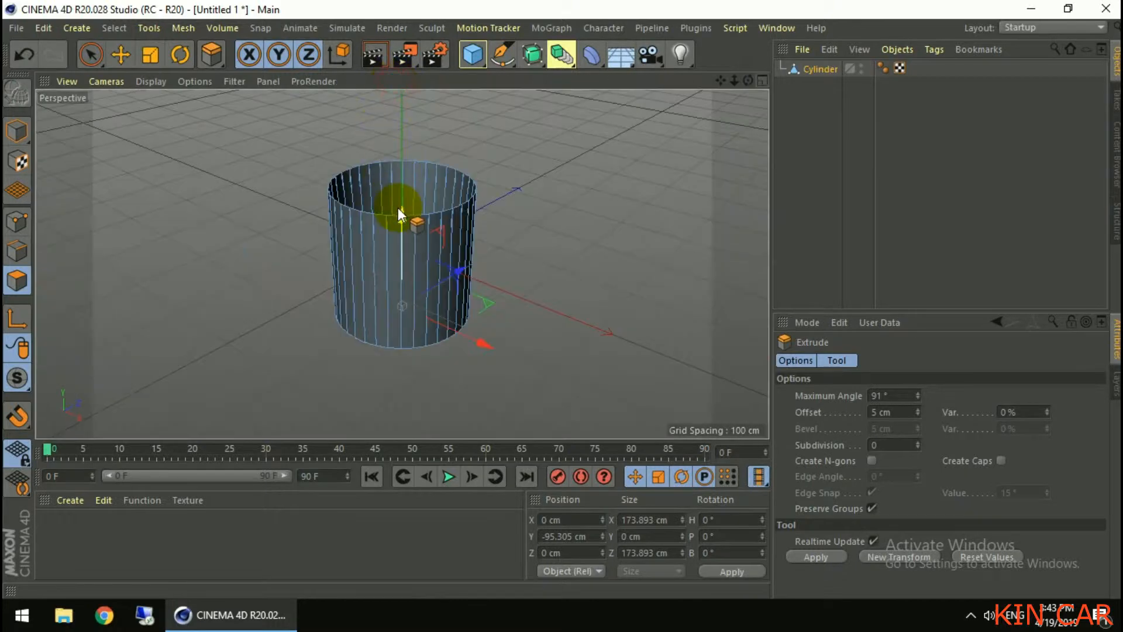
{"action": "left_click_drag", "start_coordinate": [549, 283], "coordinate": [559, 259], "text": "alt"}
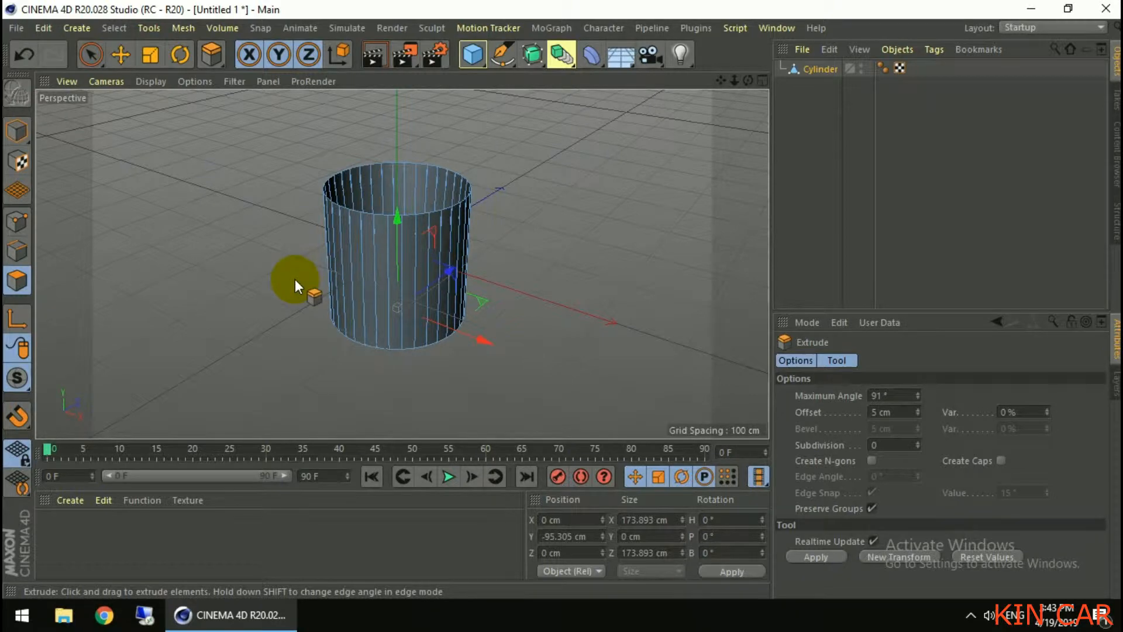
Step: Add a horizontal loop cut around the cylinder's outer wall about 36 cm above its base
{"action": "left_click", "coordinate": [18, 251]}
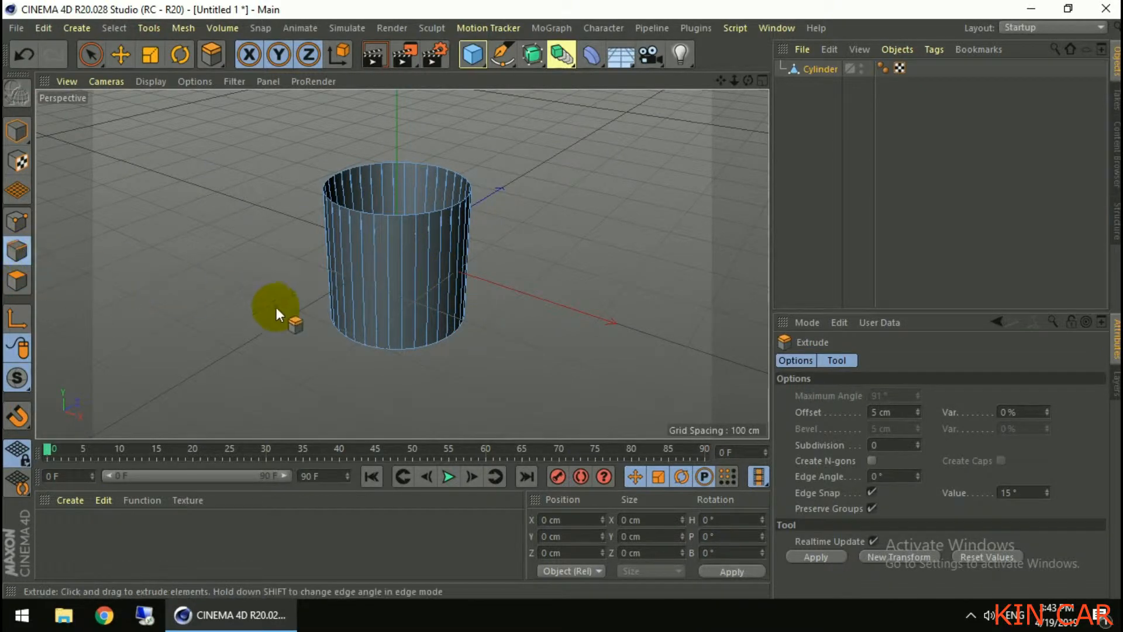
{"action": "right_click", "coordinate": [370, 310]}
{"action": "left_click", "coordinate": [408, 316]}
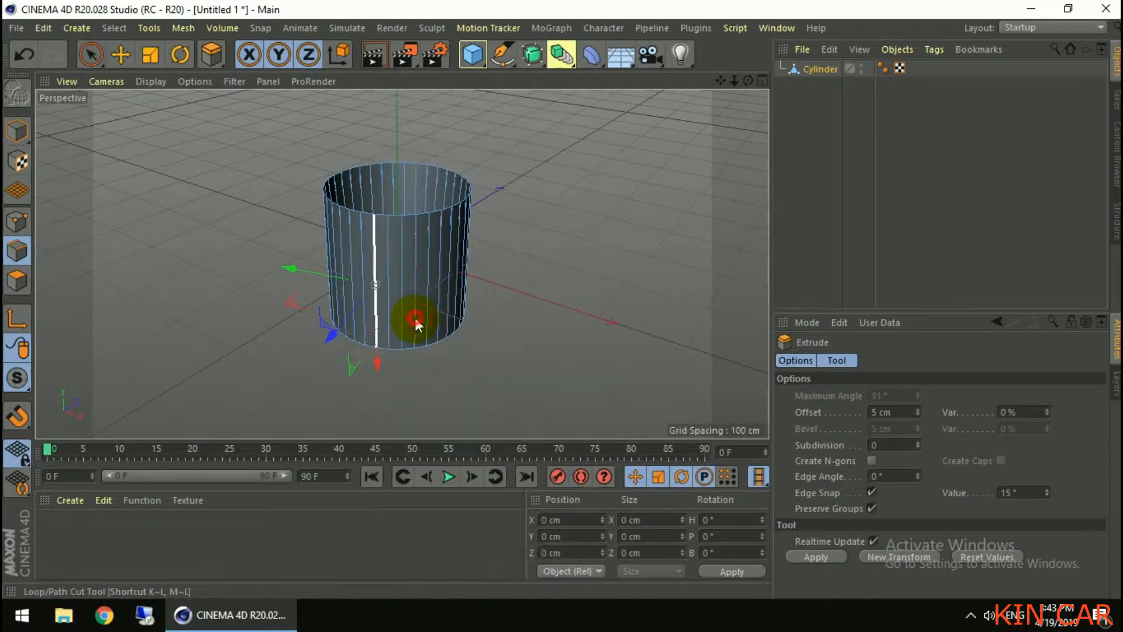
{"action": "left_click", "coordinate": [380, 326]}
Step: Select the outer polygon loop below the new cut and extrude it outward with an offset of 10 cm
{"action": "left_click", "coordinate": [17, 283]}
{"action": "left_click", "coordinate": [114, 28]}
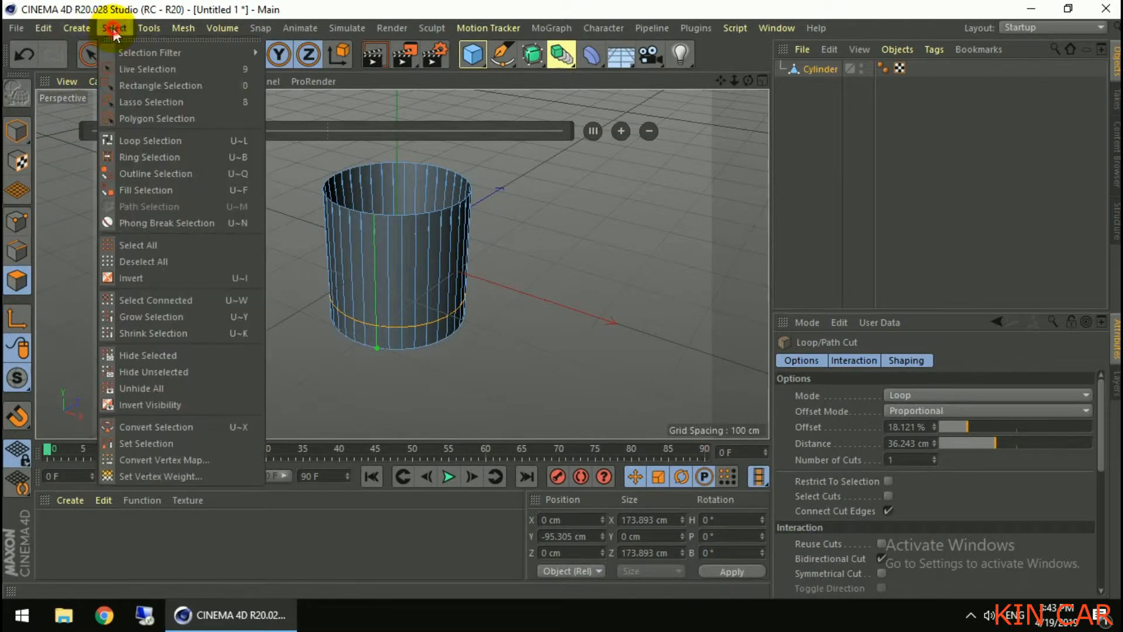
{"action": "left_click", "coordinate": [137, 139]}
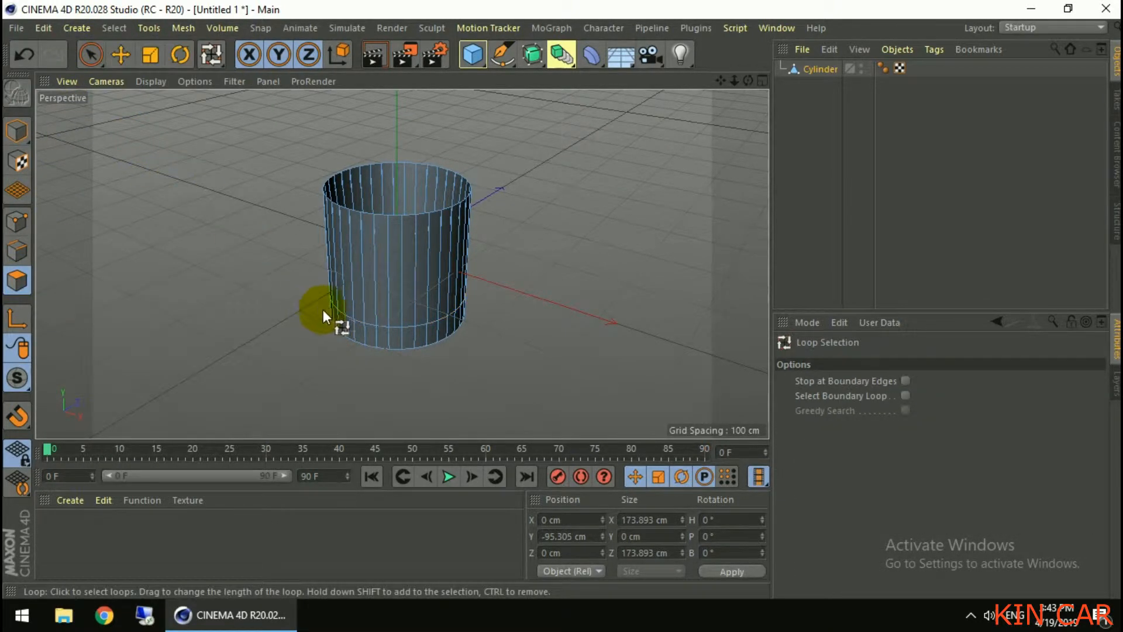
{"action": "left_click", "coordinate": [375, 336]}
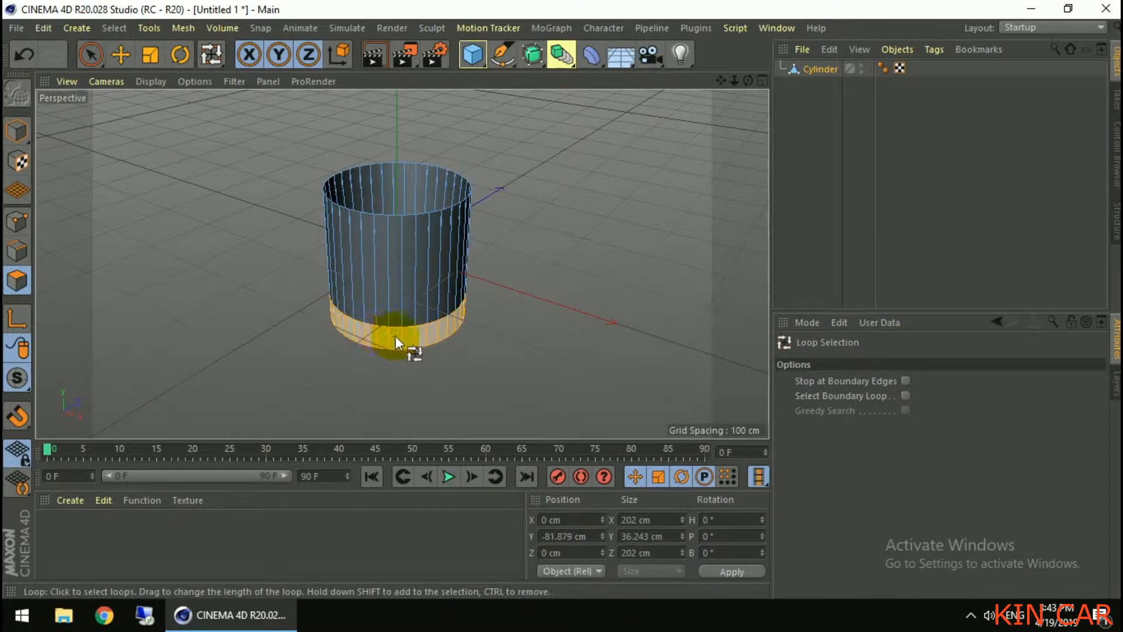
{"action": "right_click", "coordinate": [396, 335]}
{"action": "left_click", "coordinate": [427, 331]}
{"action": "left_click_drag", "start_coordinate": [438, 345], "coordinate": [521, 346]}
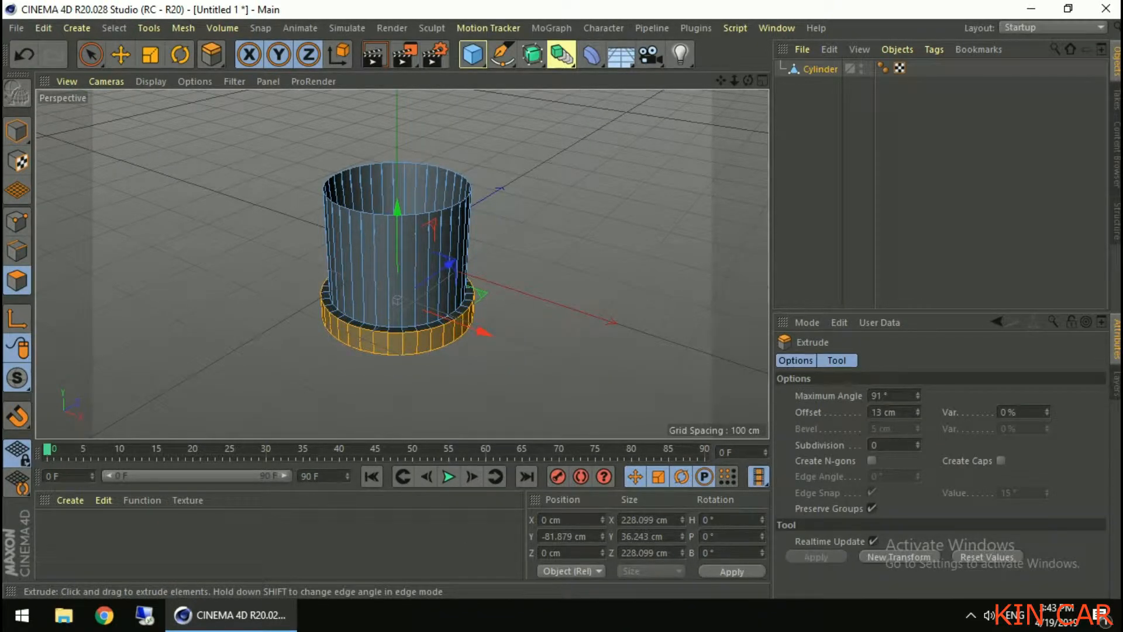
{"action": "left_click_drag", "start_coordinate": [521, 346], "coordinate": [507, 346]}
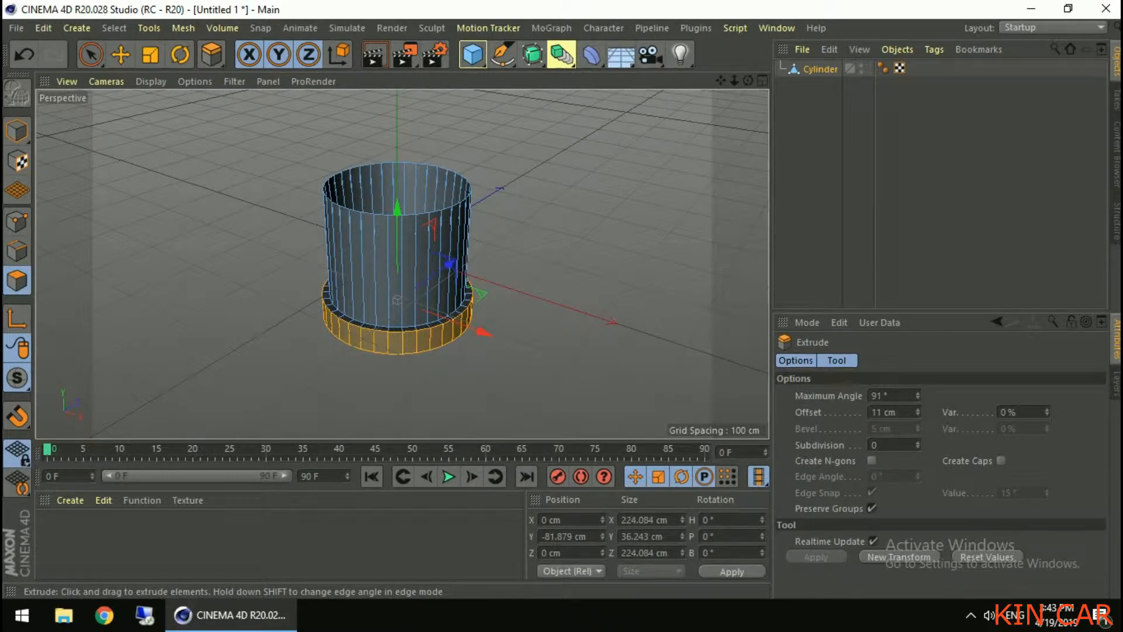
{"action": "left_click", "coordinate": [890, 412]}
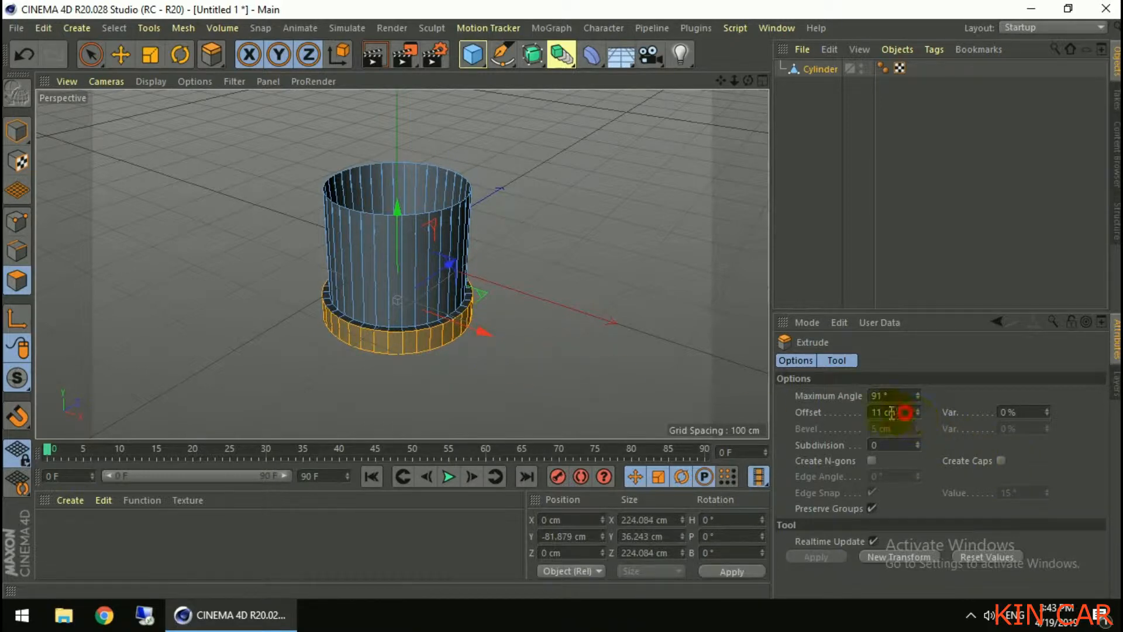
{"action": "type", "text": "10"}
{"action": "key", "text": "Return"}
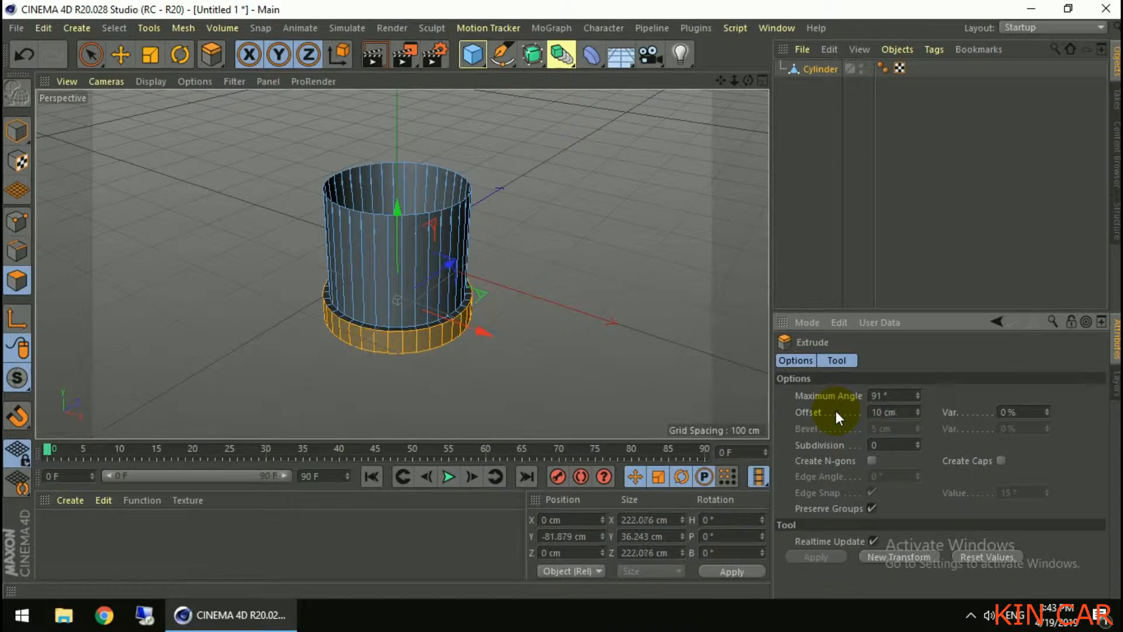
Step: Add a horizontal loop cut around the extruded base band at an offset of about 47.6%
{"action": "left_click", "coordinate": [17, 252]}
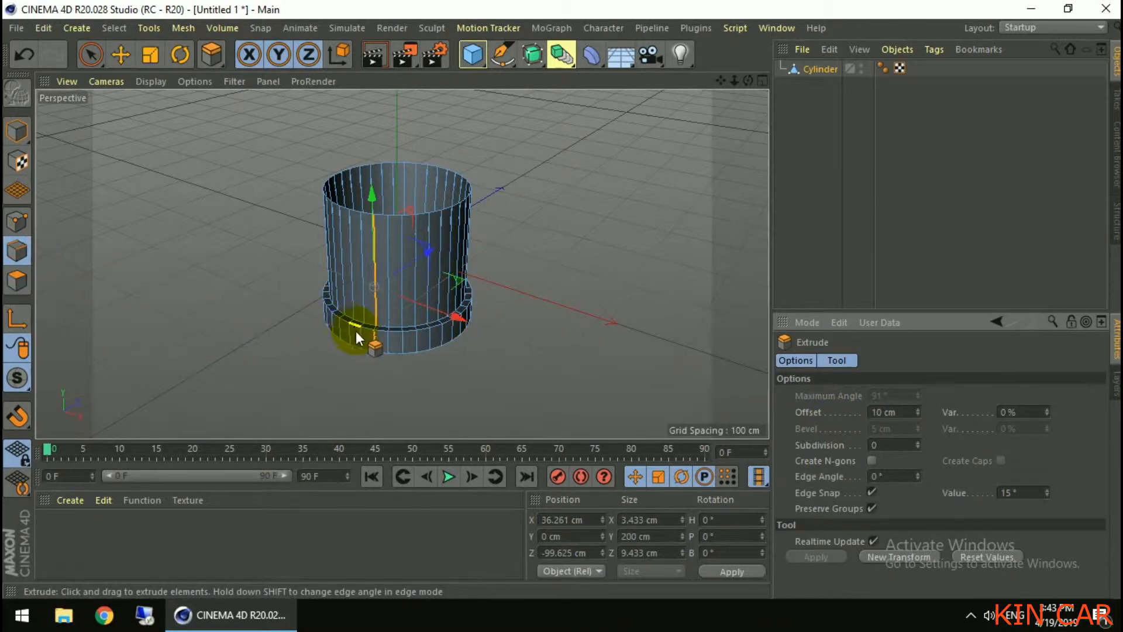
{"action": "right_click", "coordinate": [370, 293]}
{"action": "left_click", "coordinate": [425, 319]}
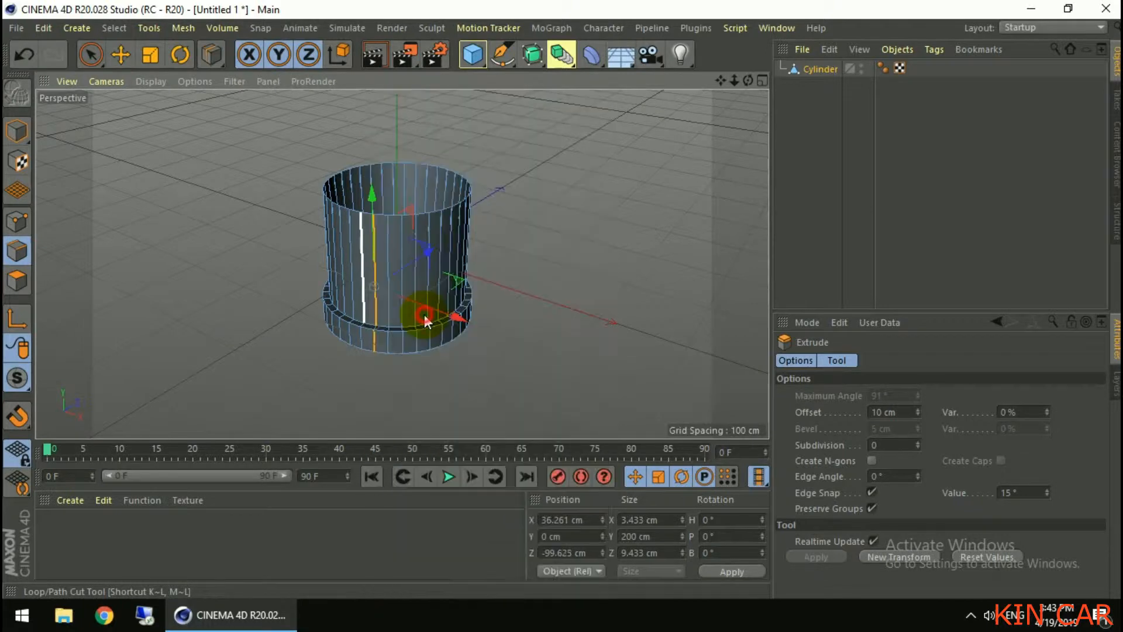
{"action": "left_click", "coordinate": [403, 344]}
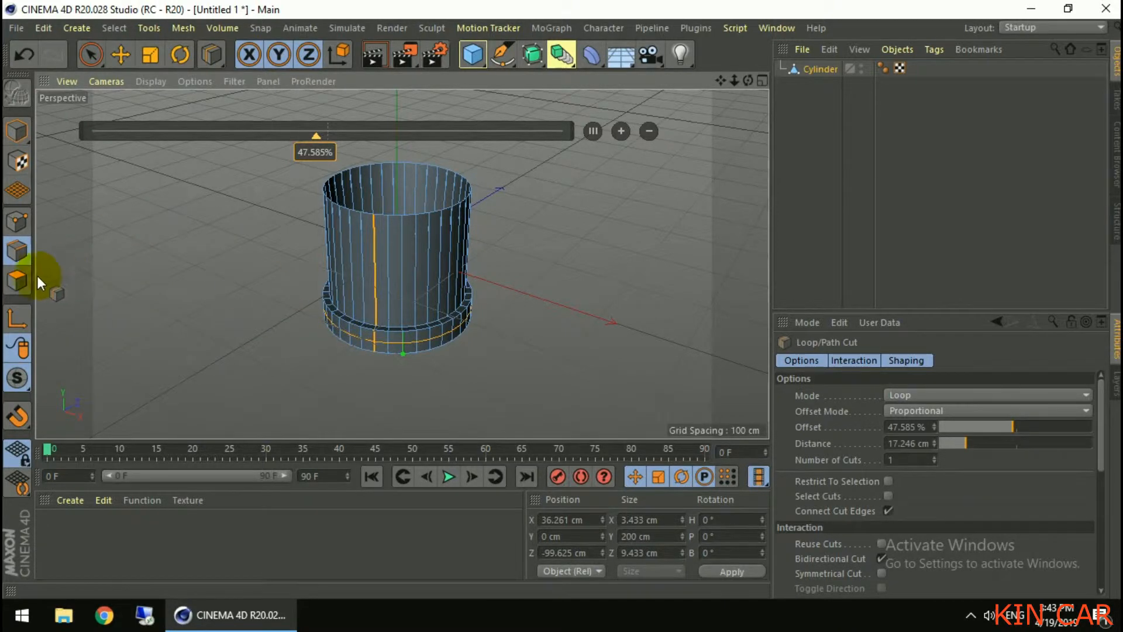
Step: Select only the lower polygon loop of the base band and extrude it outward by 15 cm
{"action": "left_click", "coordinate": [17, 281]}
{"action": "left_click", "coordinate": [112, 30]}
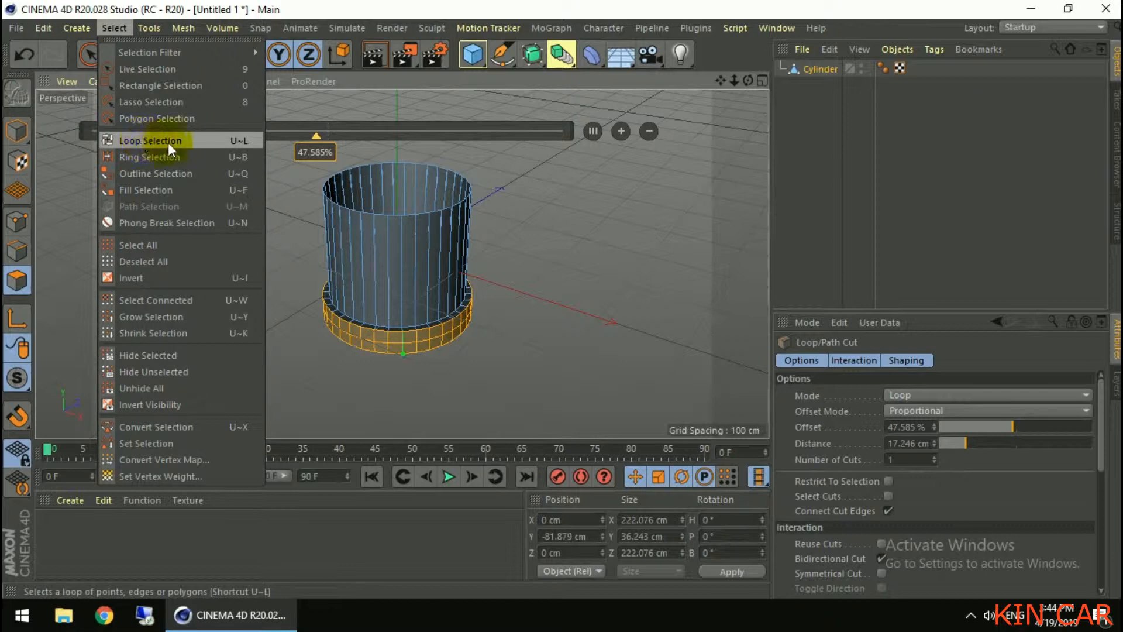
{"action": "left_click", "coordinate": [183, 142]}
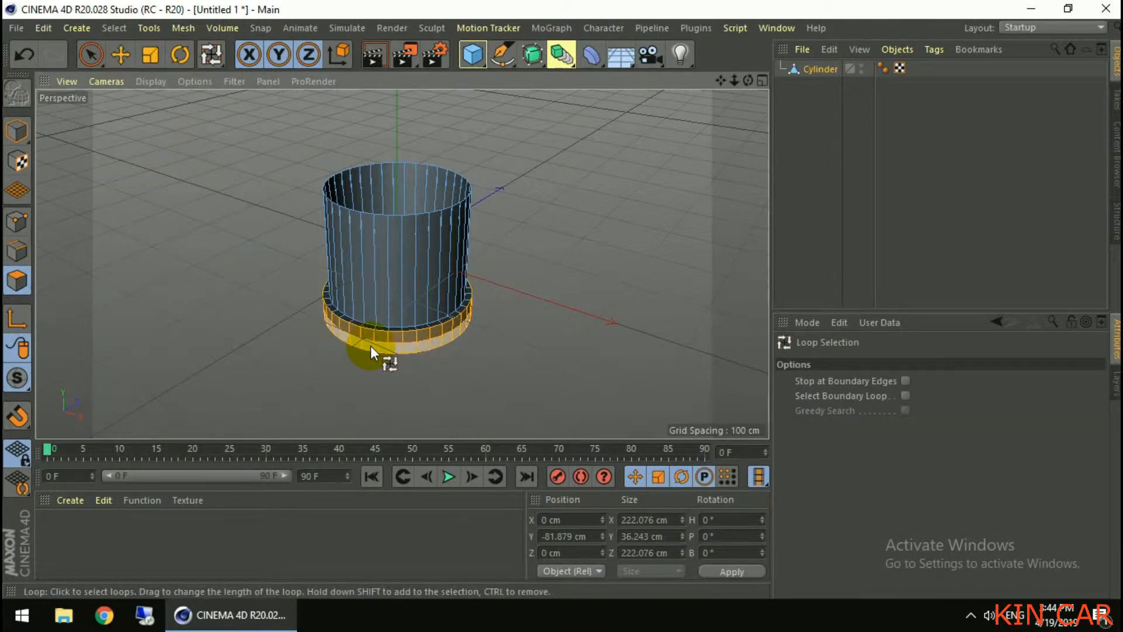
{"action": "left_click", "coordinate": [371, 345]}
{"action": "right_click", "coordinate": [391, 345]}
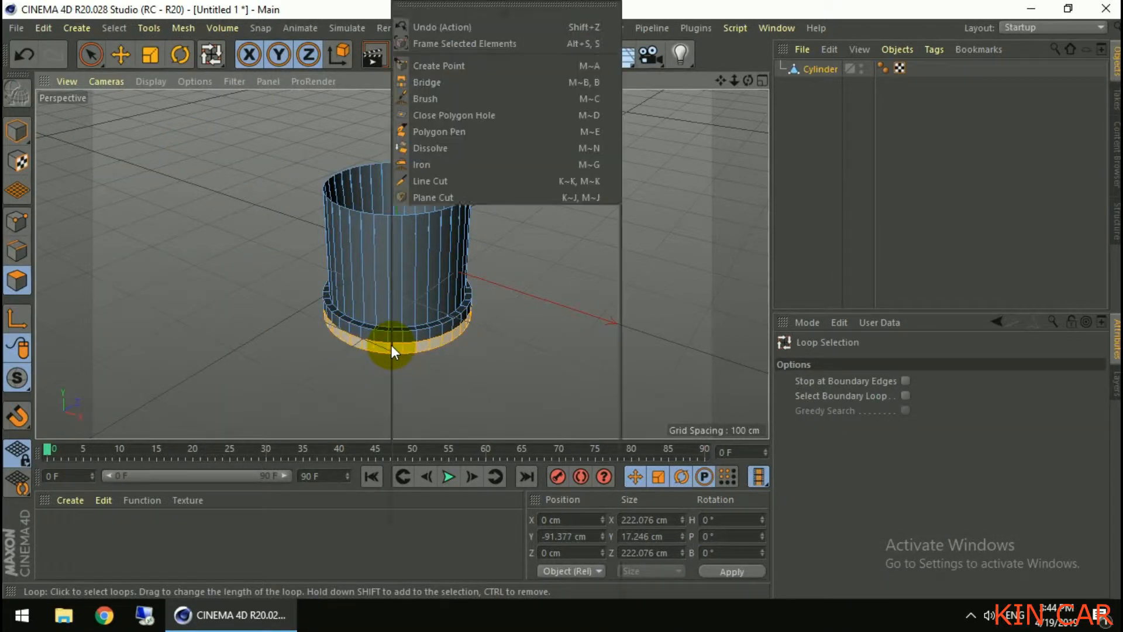
{"action": "left_click", "coordinate": [427, 335]}
{"action": "left_click_drag", "start_coordinate": [441, 357], "coordinate": [483, 356]}
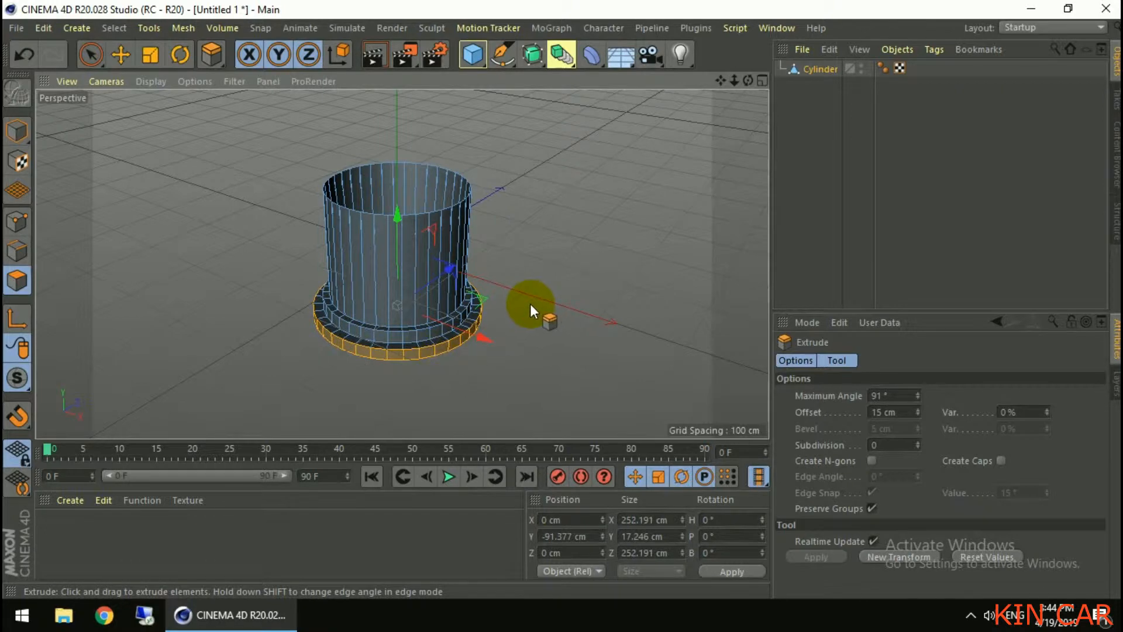
Step: Clear the polygon selection and add a circle spline lying in the XZ plane
{"action": "left_click", "coordinate": [520, 282]}
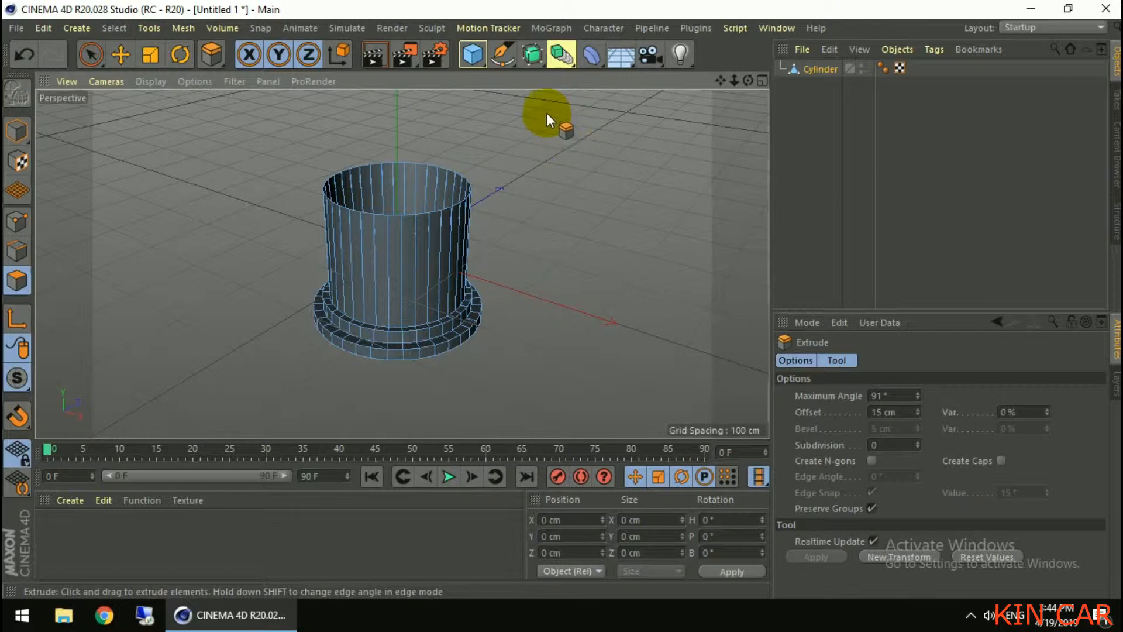
{"action": "left_click", "coordinate": [503, 59]}
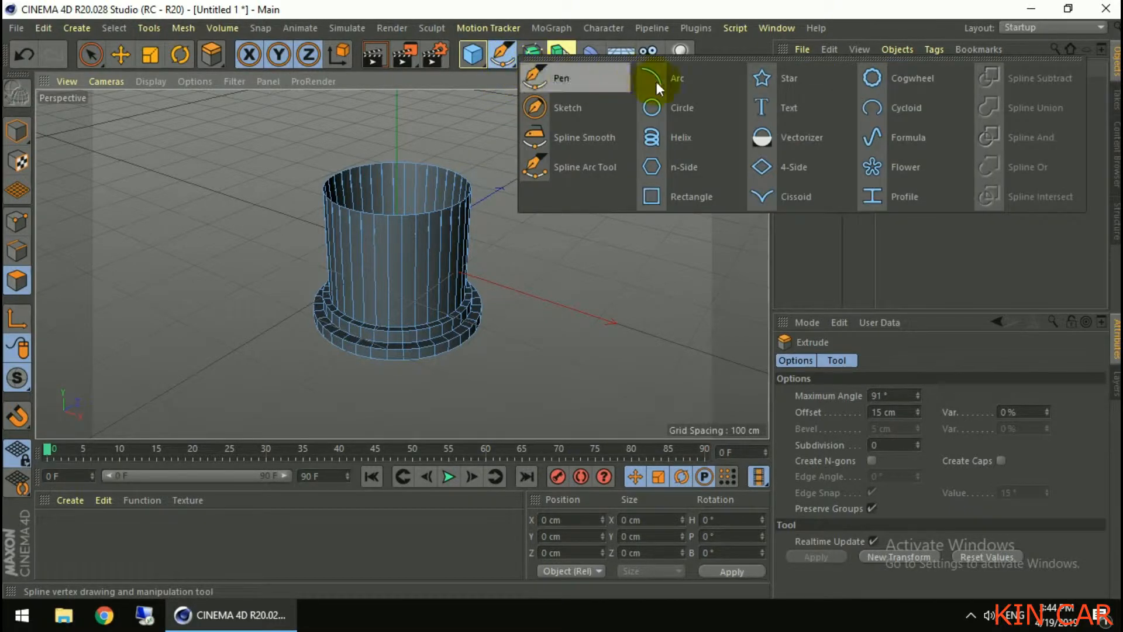
{"action": "left_click", "coordinate": [664, 106]}
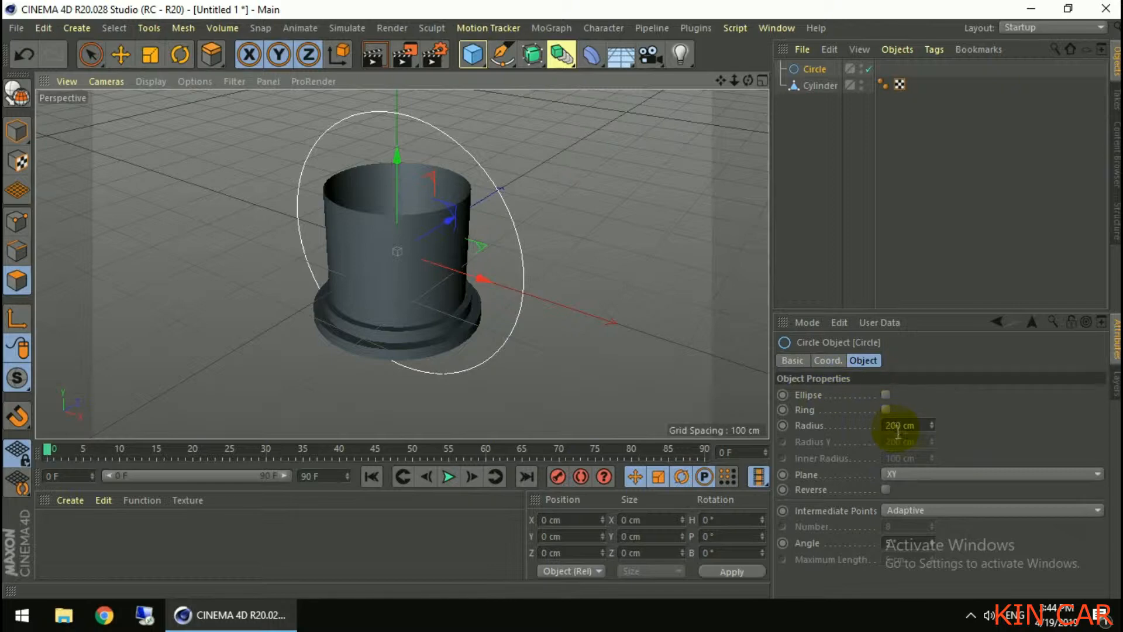
{"action": "left_click", "coordinate": [927, 475]}
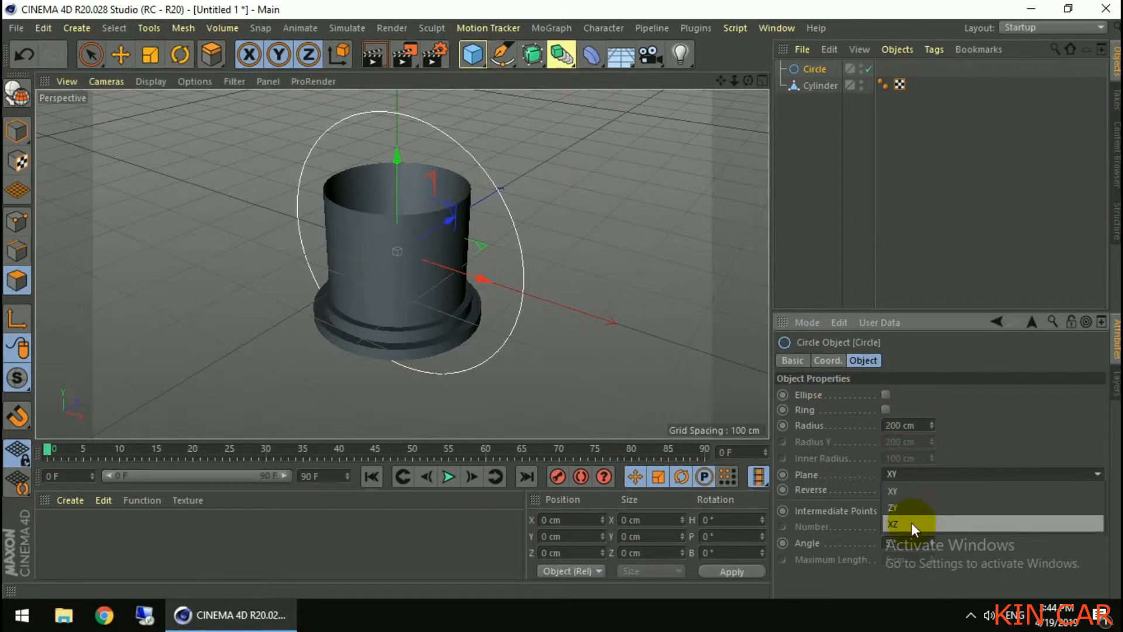
{"action": "left_click", "coordinate": [912, 522]}
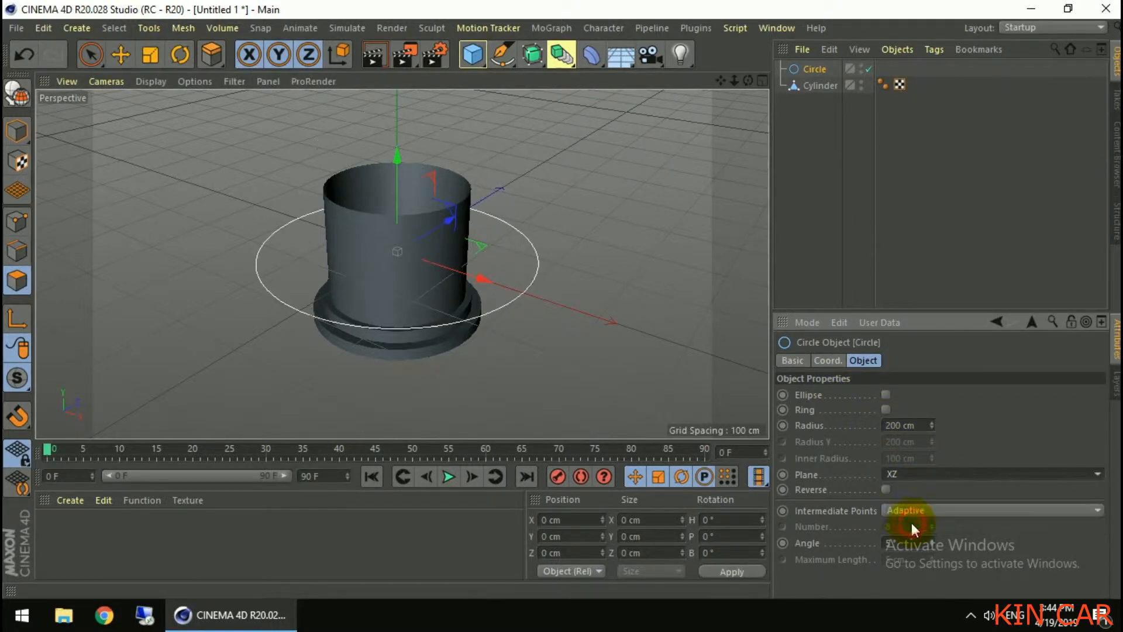
Step: Scale the circle spline down to the cylinder's diameter and raise it to the top rim
{"action": "left_click", "coordinate": [150, 55]}
{"action": "left_click_drag", "start_coordinate": [659, 182], "coordinate": [383, 313]}
{"action": "left_click", "coordinate": [122, 55]}
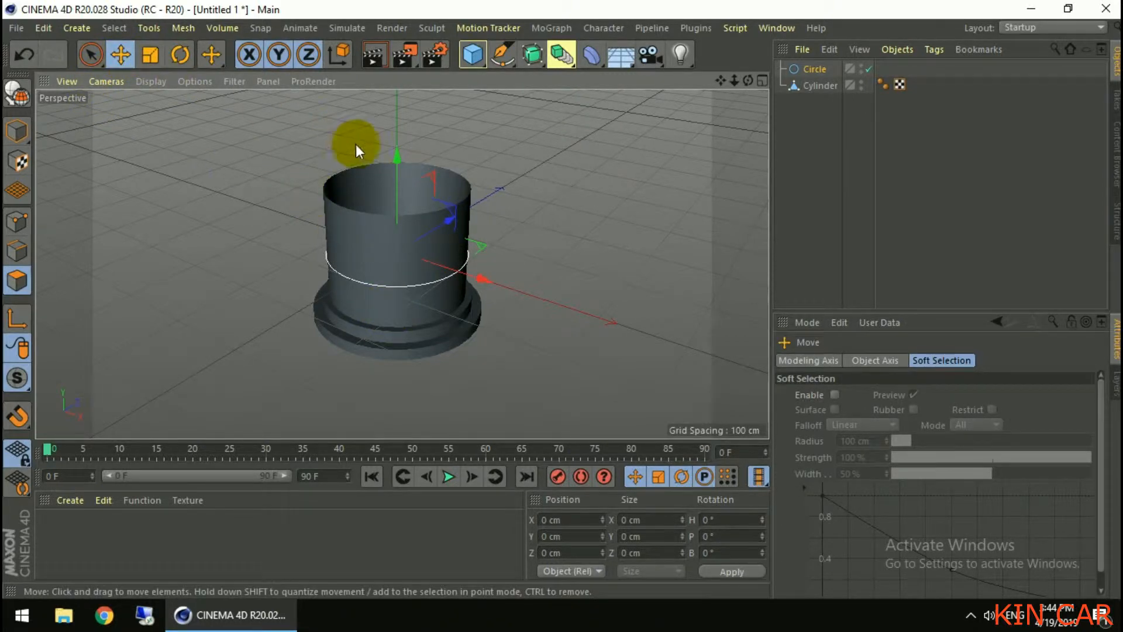
{"action": "left_click_drag", "start_coordinate": [398, 156], "coordinate": [399, 96]}
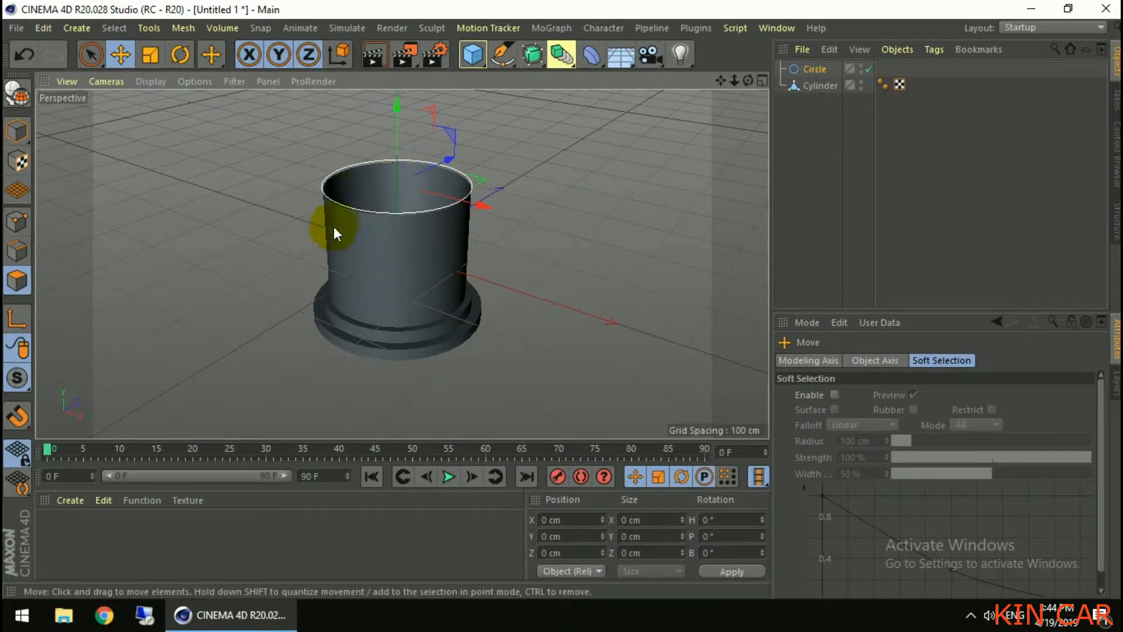
Step: Add a second circle spline with a radius of 10 cm as the rim's cross-section
{"action": "left_click", "coordinate": [505, 59]}
{"action": "left_click", "coordinate": [670, 108]}
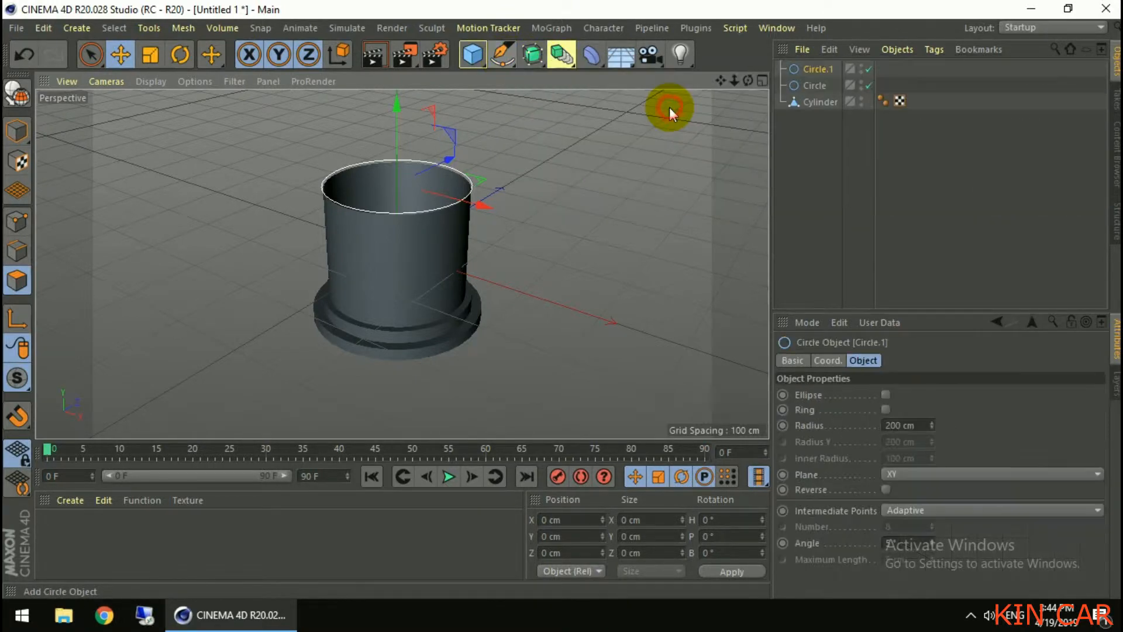
{"action": "left_click", "coordinate": [915, 425]}
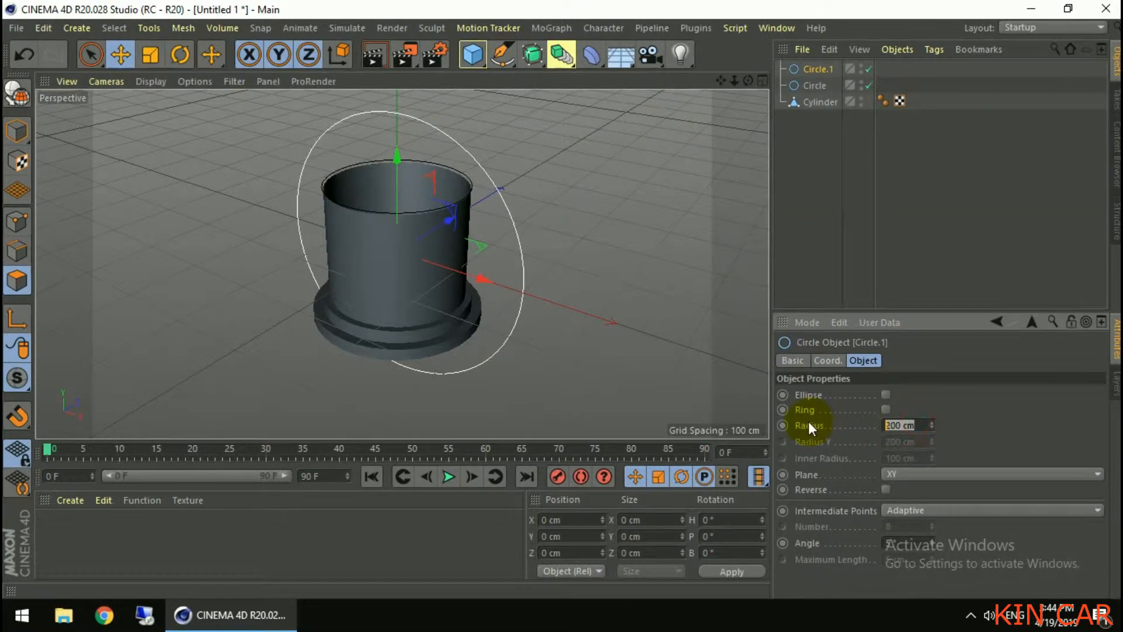
{"action": "type", "text": "10"}
{"action": "key", "text": "Return"}
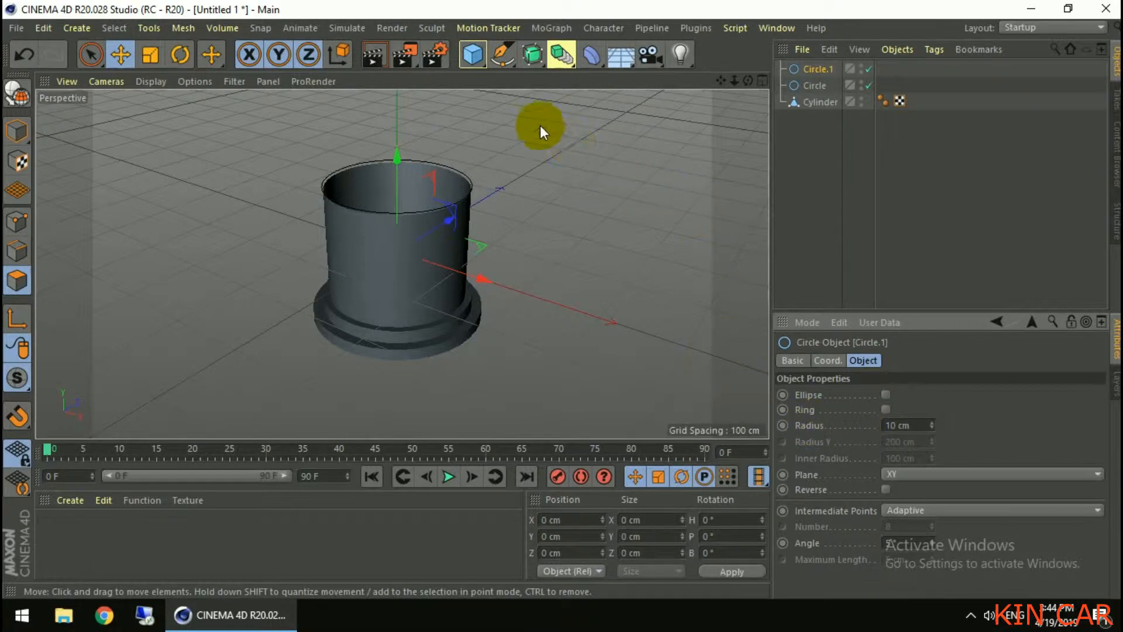
Step: Add a Sweep object and nest both circles in it, the 10 cm profile first, to form a rounded rim
{"action": "left_click", "coordinate": [537, 57]}
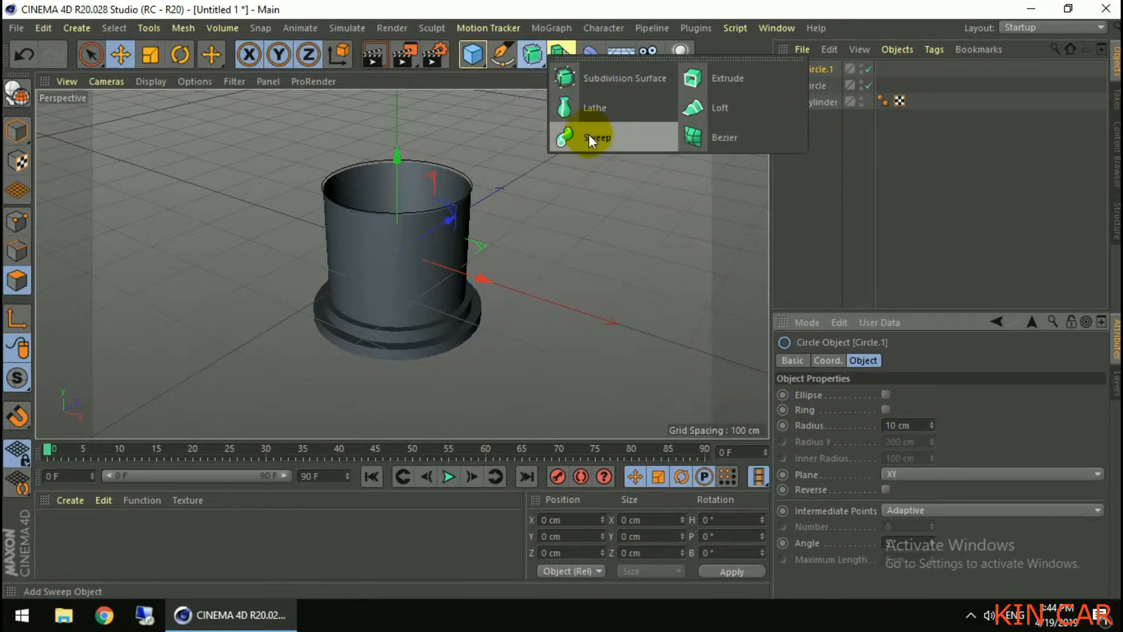
{"action": "left_click", "coordinate": [620, 138]}
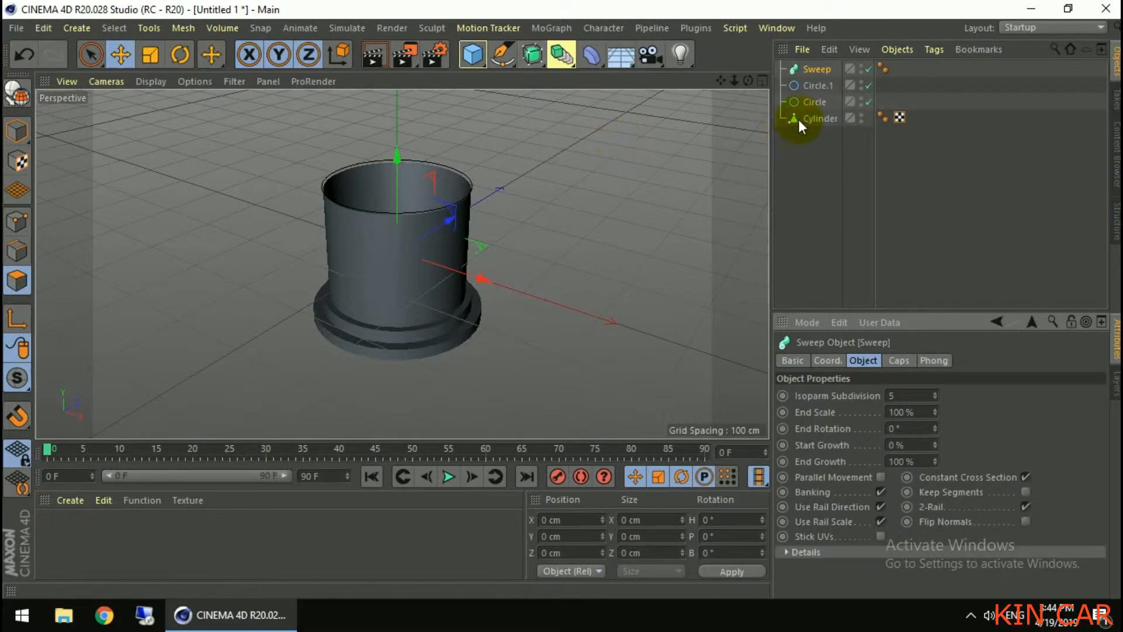
{"action": "left_click", "coordinate": [820, 89]}
{"action": "left_click", "coordinate": [811, 102], "text": "ctrl"}
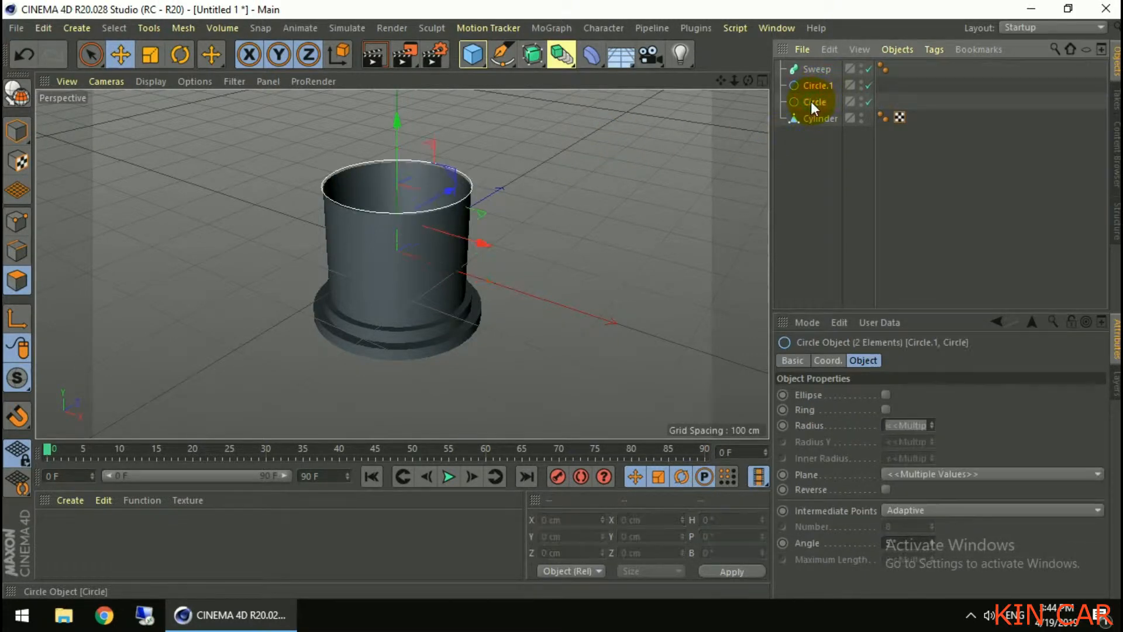
{"action": "left_click_drag", "start_coordinate": [815, 82], "coordinate": [819, 66]}
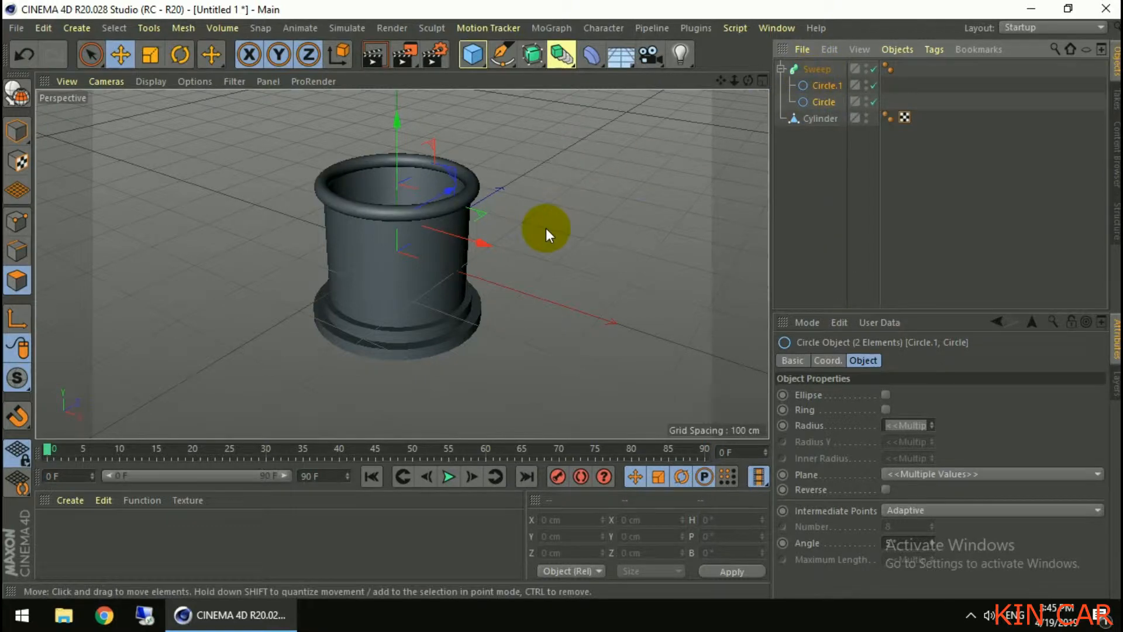
{"action": "mouse_move", "coordinate": [543, 272]}
{"action": "left_mouse_down", "text": "alt"}
{"action": "mouse_move", "coordinate": [550, 362]}
{"action": "mouse_move", "coordinate": [542, 108]}
{"action": "mouse_move", "coordinate": [530, 269]}
{"action": "mouse_move", "coordinate": [528, 260]}
{"action": "left_mouse_up", "text": "alt"}
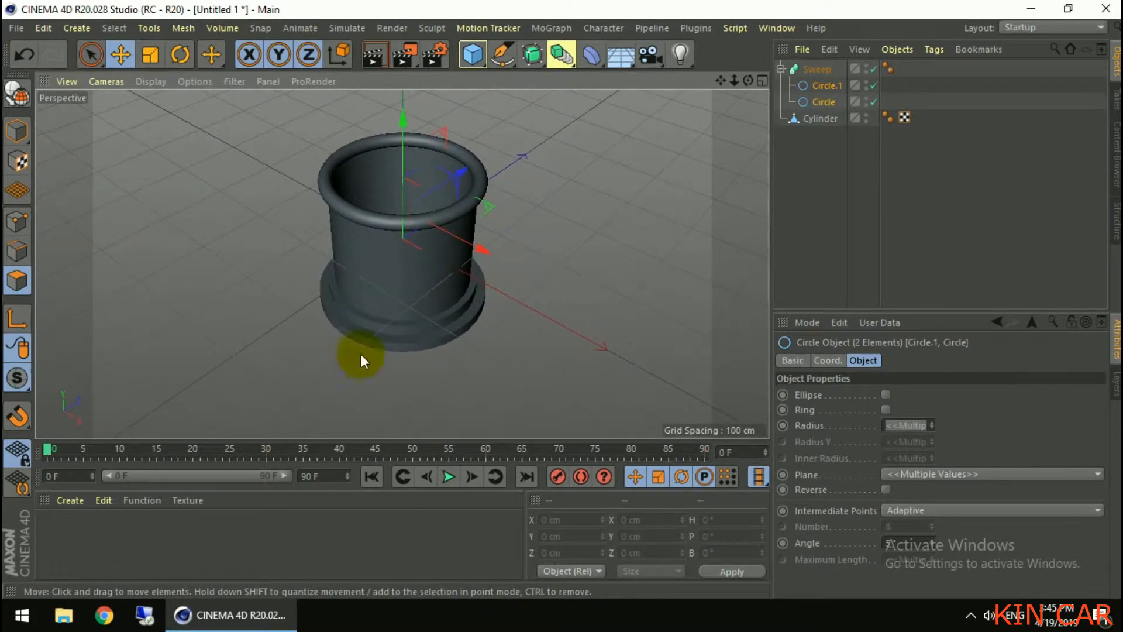
Step: Create a new material and set its color to pure white with a value of 100%
{"action": "left_click", "coordinate": [72, 502]}
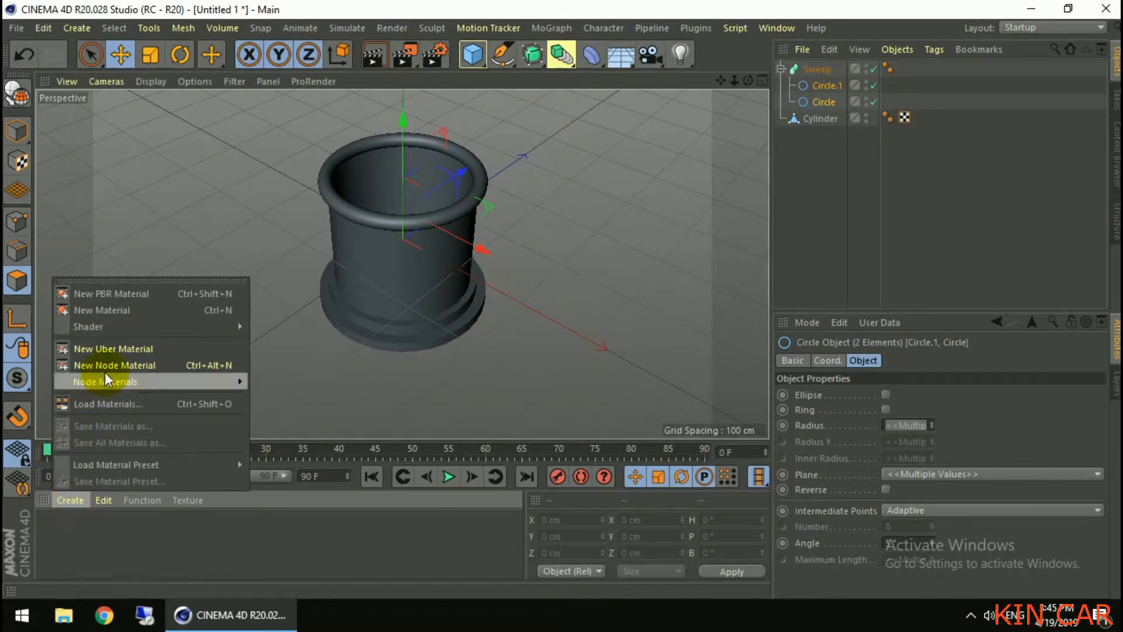
{"action": "left_click", "coordinate": [113, 314]}
{"action": "double_click", "coordinate": [54, 531]}
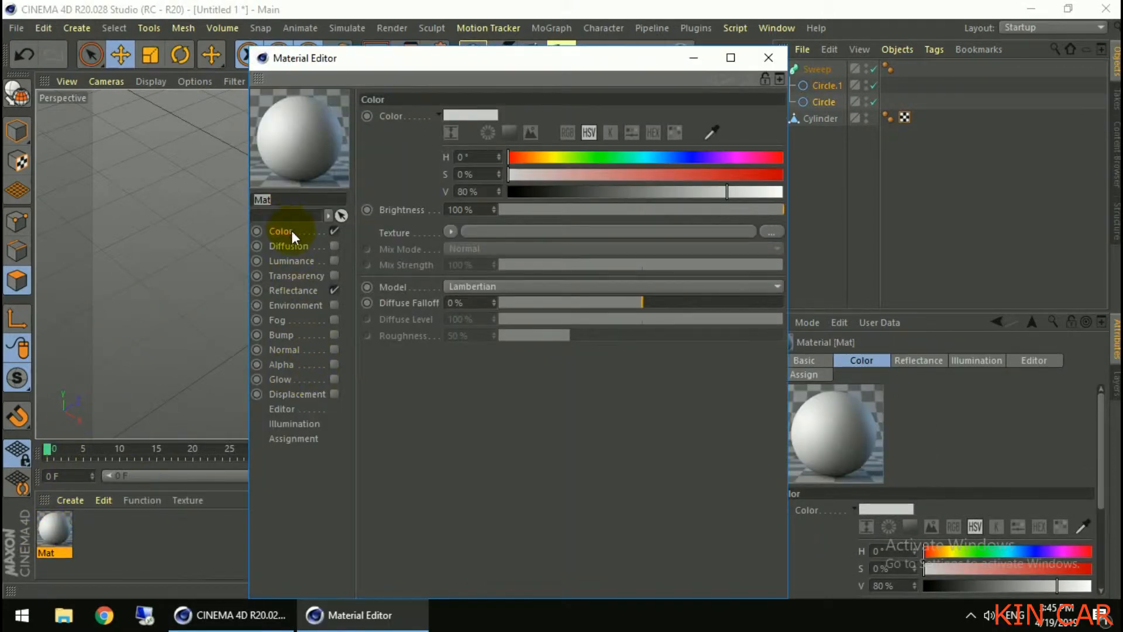
{"action": "left_click", "coordinate": [470, 115]}
{"action": "left_click_drag", "start_coordinate": [577, 144], "coordinate": [634, 147]}
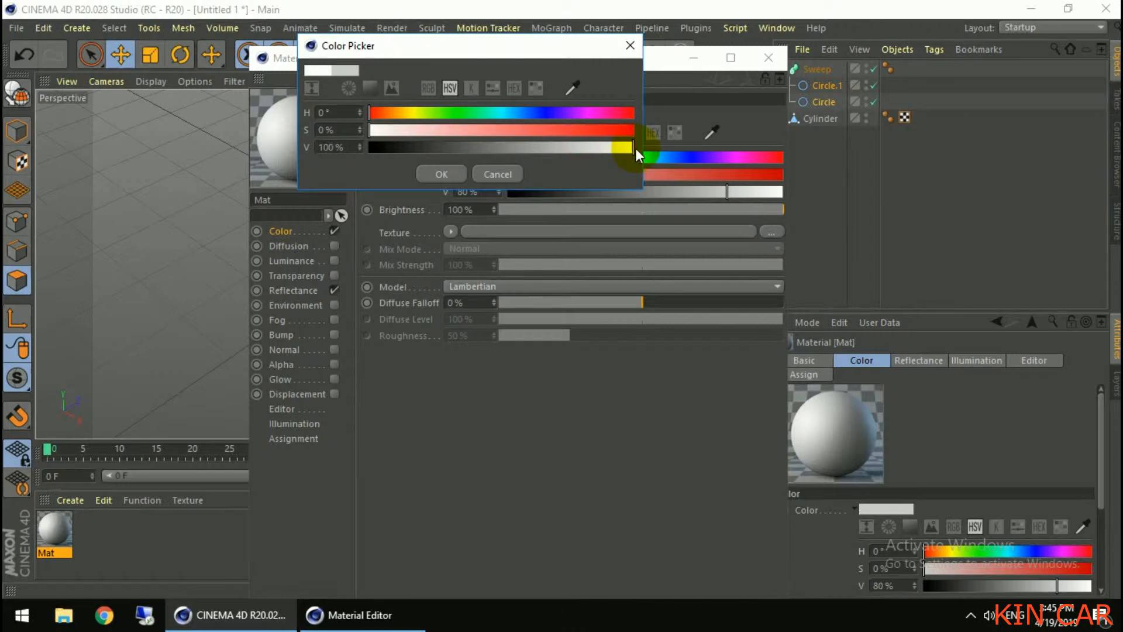
{"action": "left_click", "coordinate": [444, 173]}
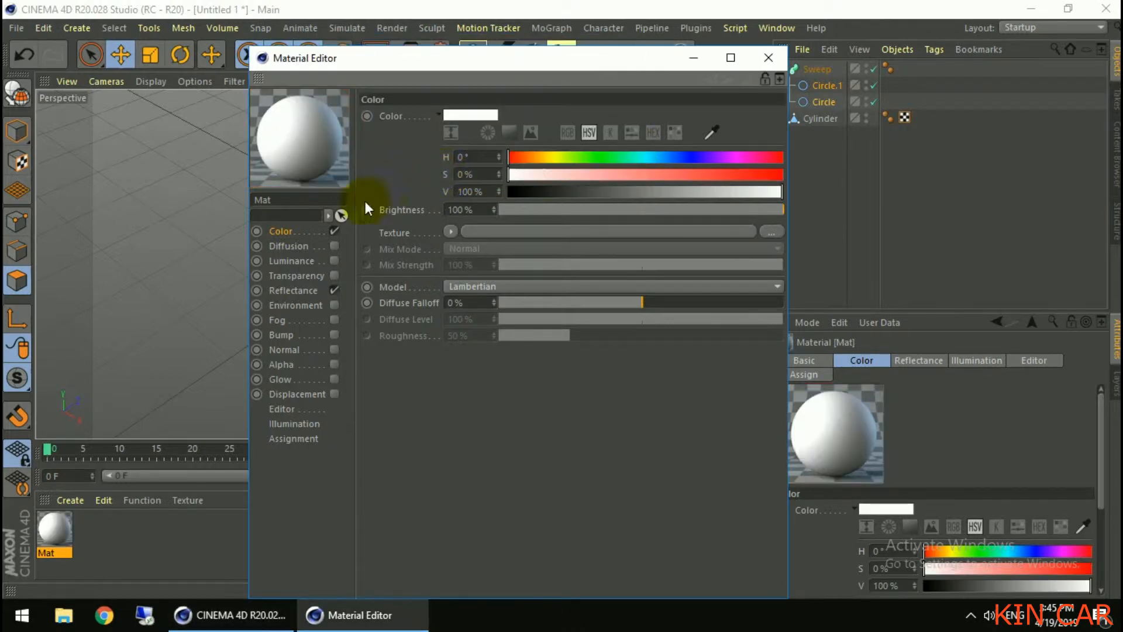
Step: Add a Reflection (Legacy) layer to the material's reflectance and set its layer color brightness to 40%
{"action": "left_click", "coordinate": [295, 291]}
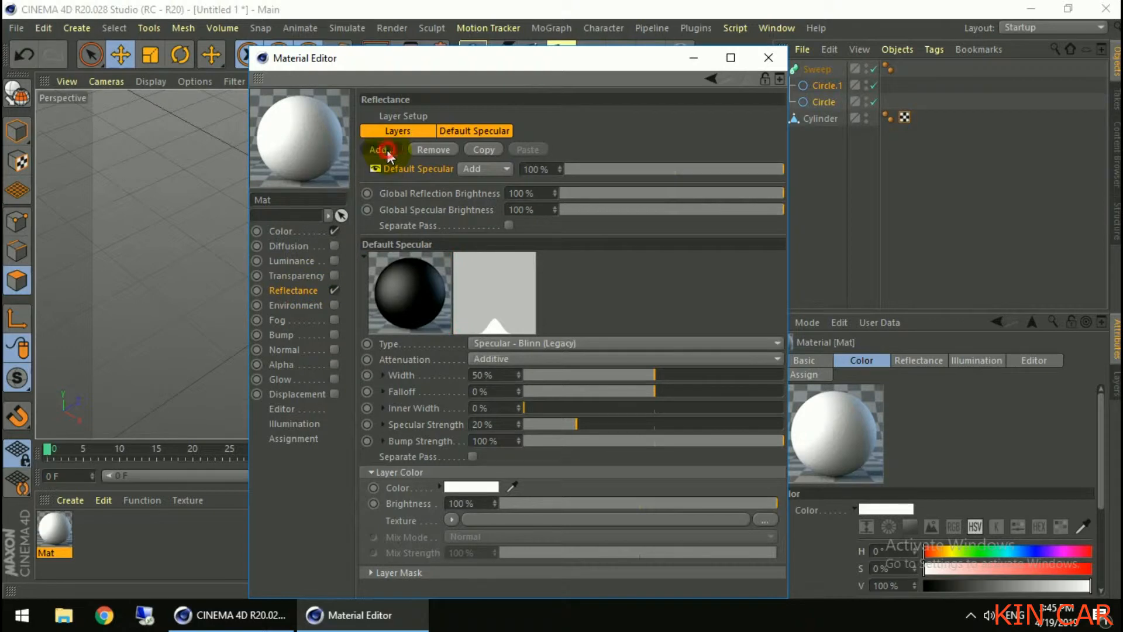
{"action": "left_click", "coordinate": [382, 150]}
{"action": "left_click", "coordinate": [451, 308]}
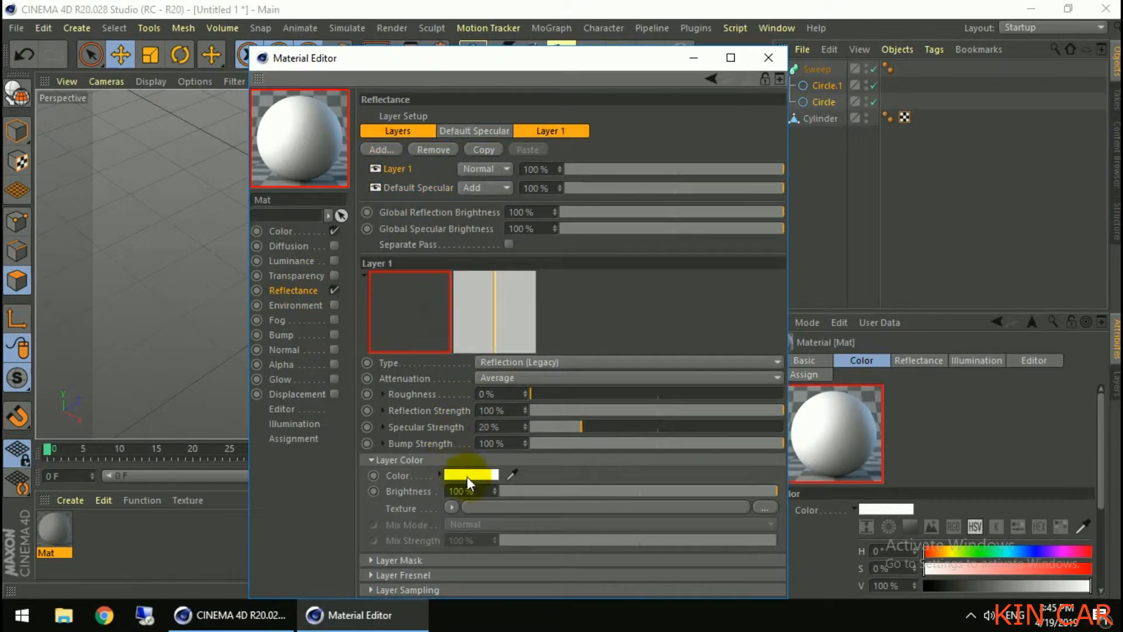
{"action": "left_click_drag", "start_coordinate": [482, 494], "coordinate": [383, 494]}
{"action": "type", "text": "40"}
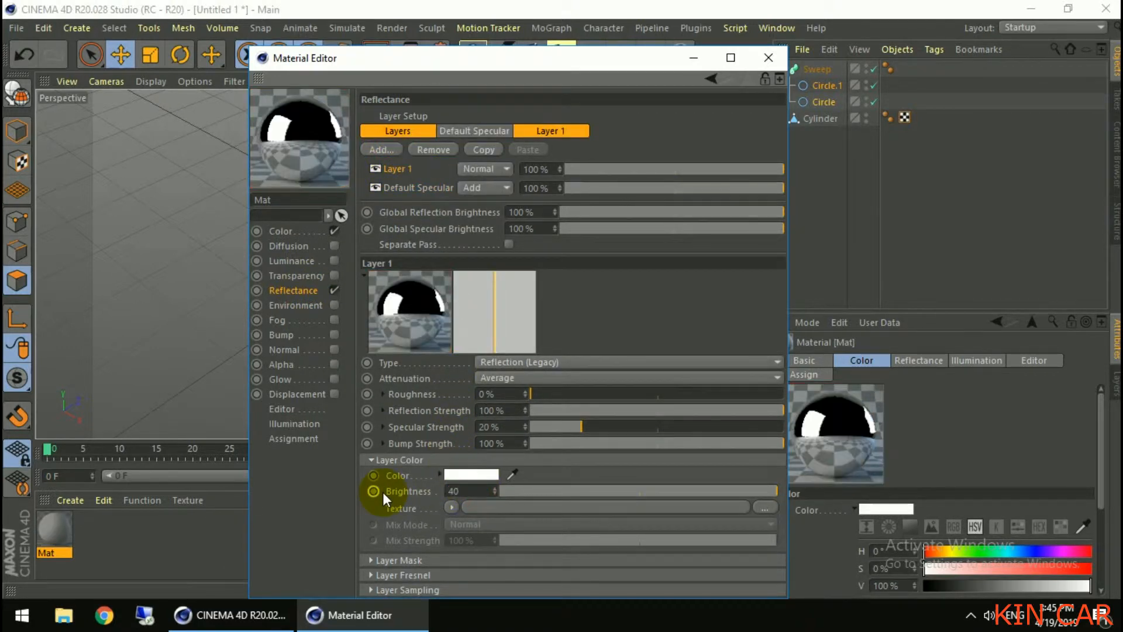
{"action": "key", "text": "Return"}
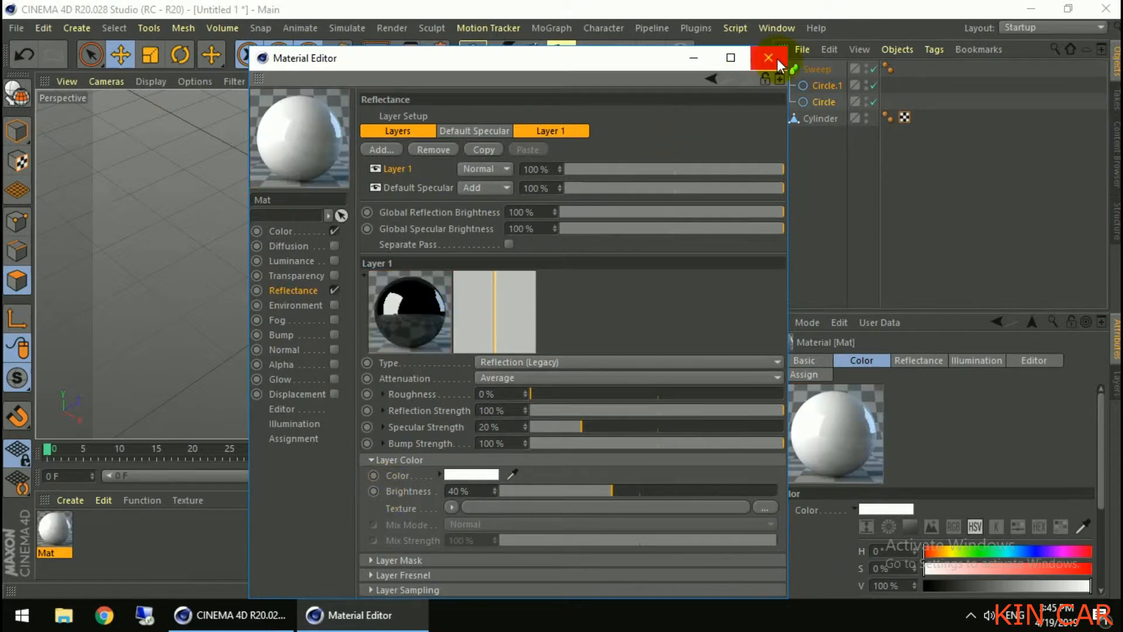
Step: Close the material editor and apply the white reflective material to the swept rim
{"action": "left_click", "coordinate": [770, 59]}
{"action": "left_click_drag", "start_coordinate": [53, 532], "coordinate": [370, 220]}
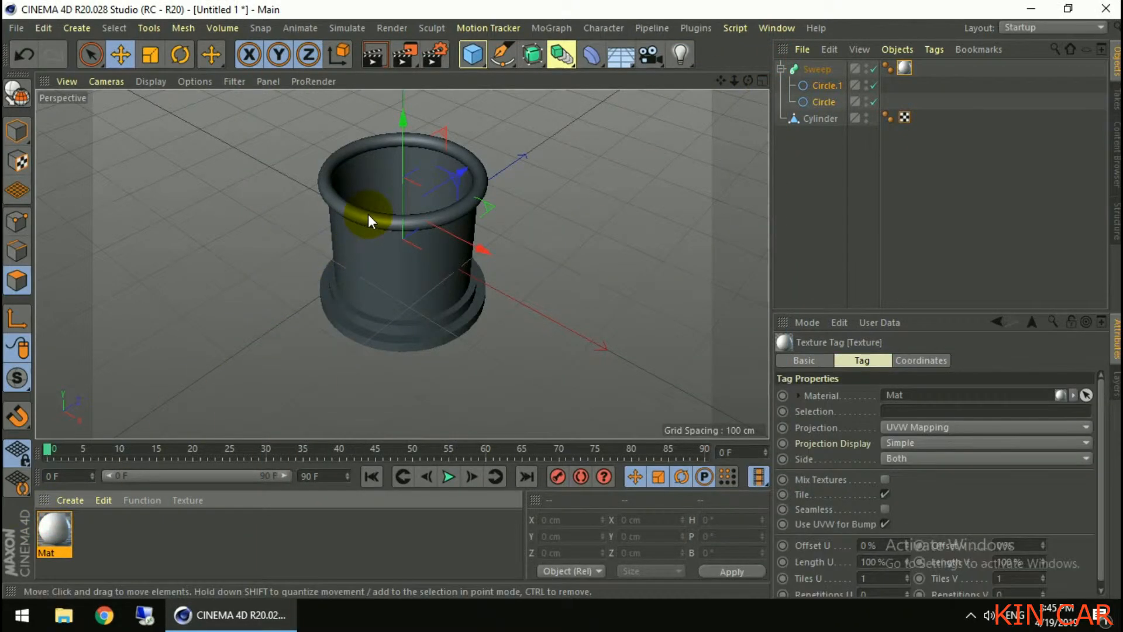
{"action": "left_click_drag", "start_coordinate": [532, 267], "coordinate": [556, 258], "text": "alt"}
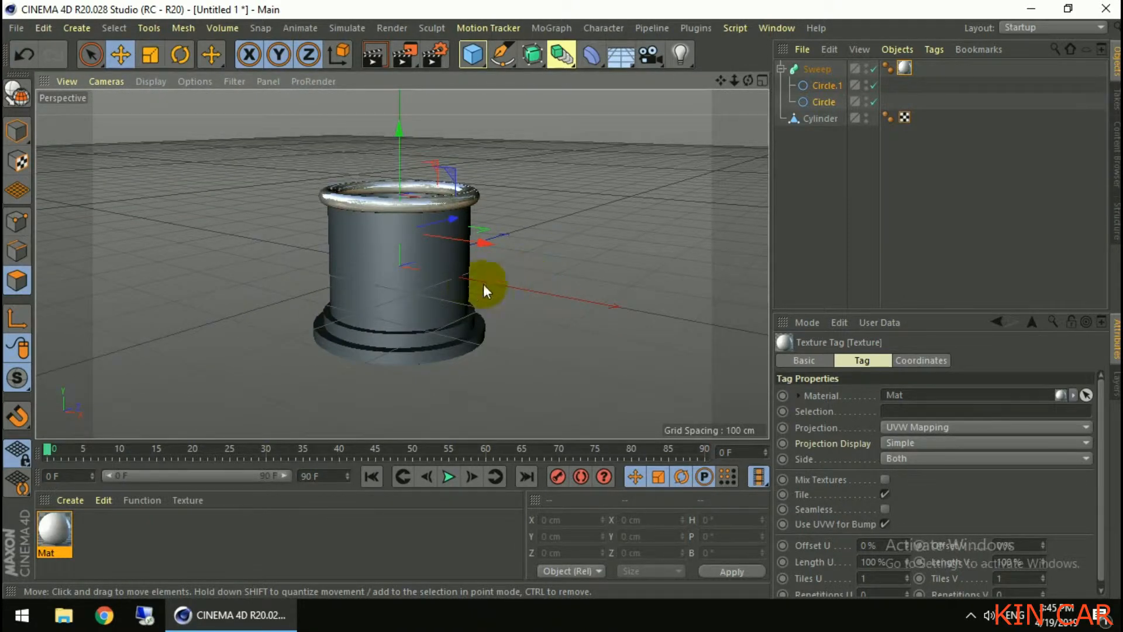
Step: Loop-select the outer polygon bands of both base steps on the cylinder
{"action": "left_click", "coordinate": [821, 119]}
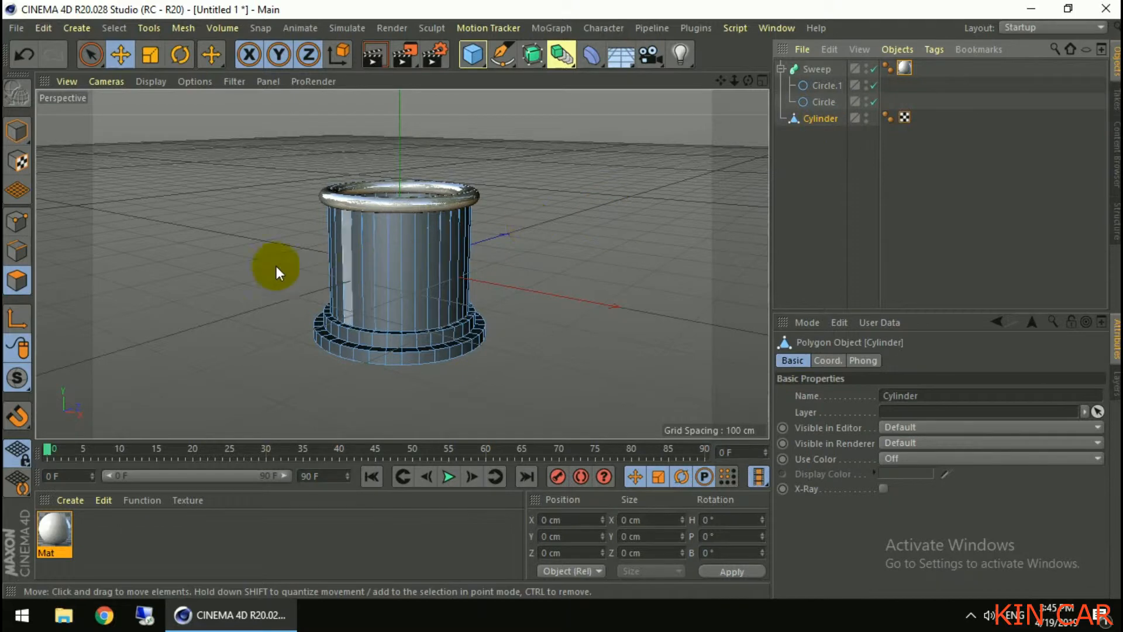
{"action": "left_click", "coordinate": [19, 282]}
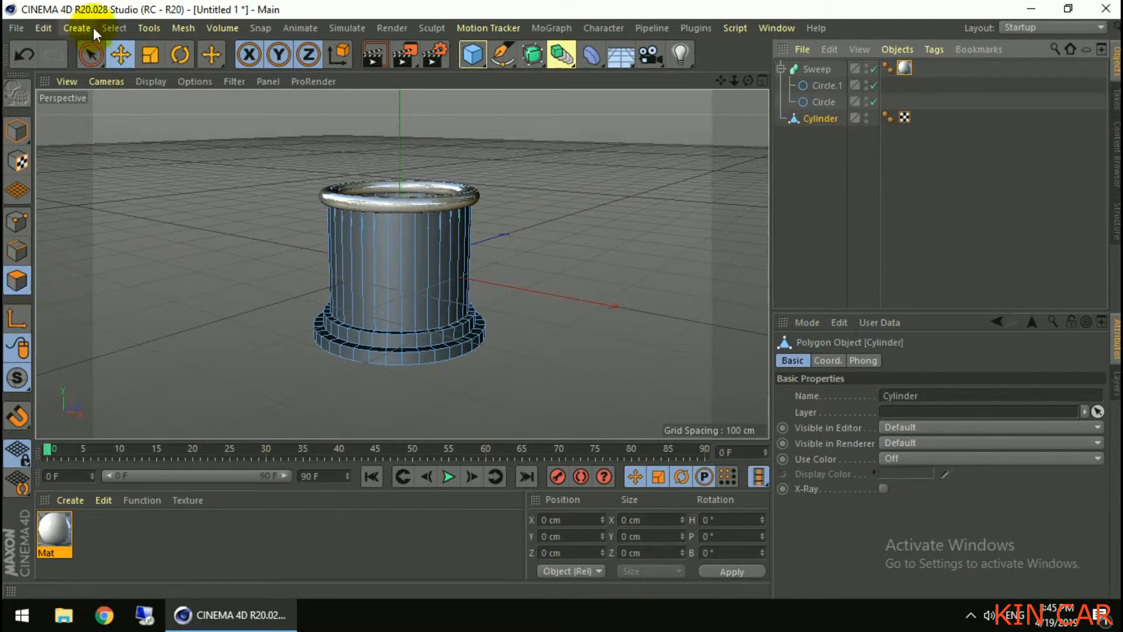
{"action": "left_click", "coordinate": [114, 28]}
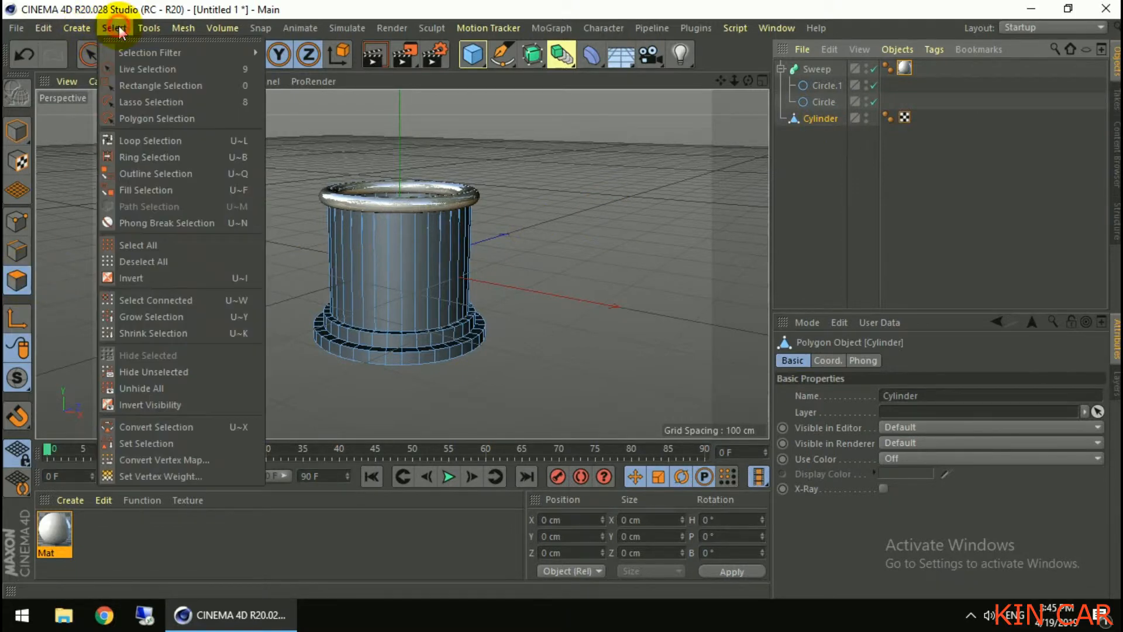
{"action": "left_click", "coordinate": [148, 141]}
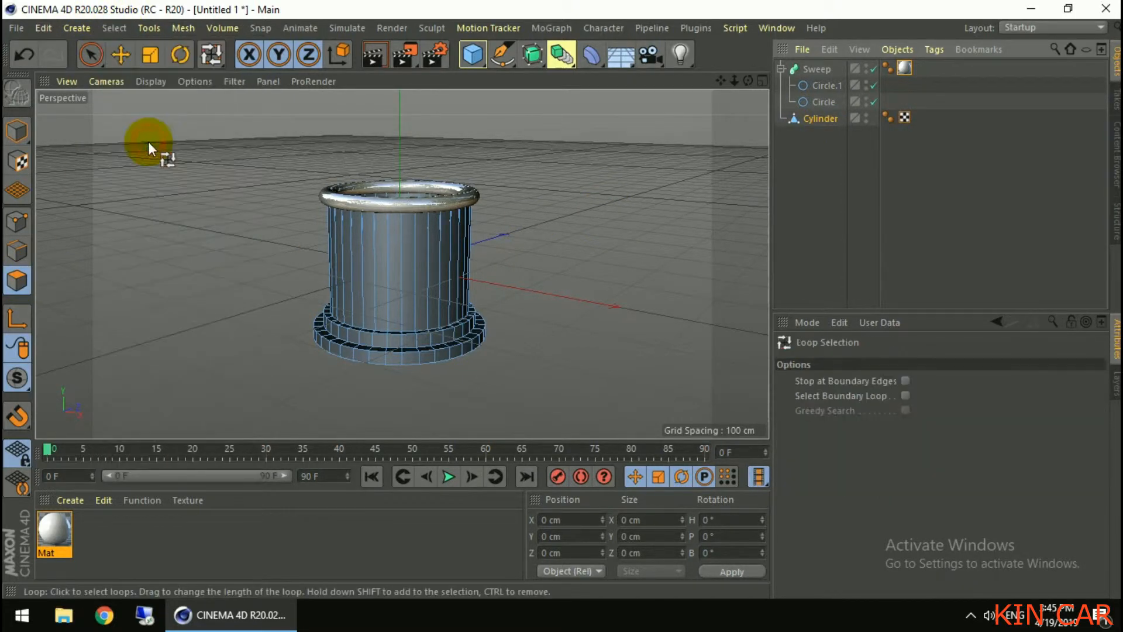
{"action": "left_click", "coordinate": [345, 352]}
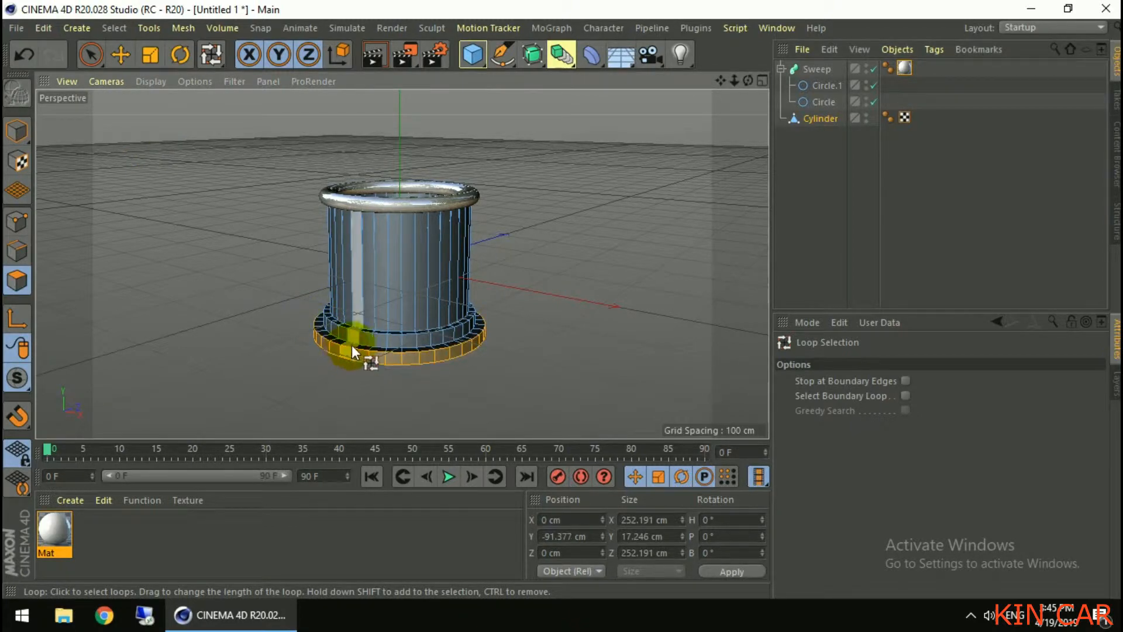
{"action": "left_click", "coordinate": [355, 344], "text": "shift"}
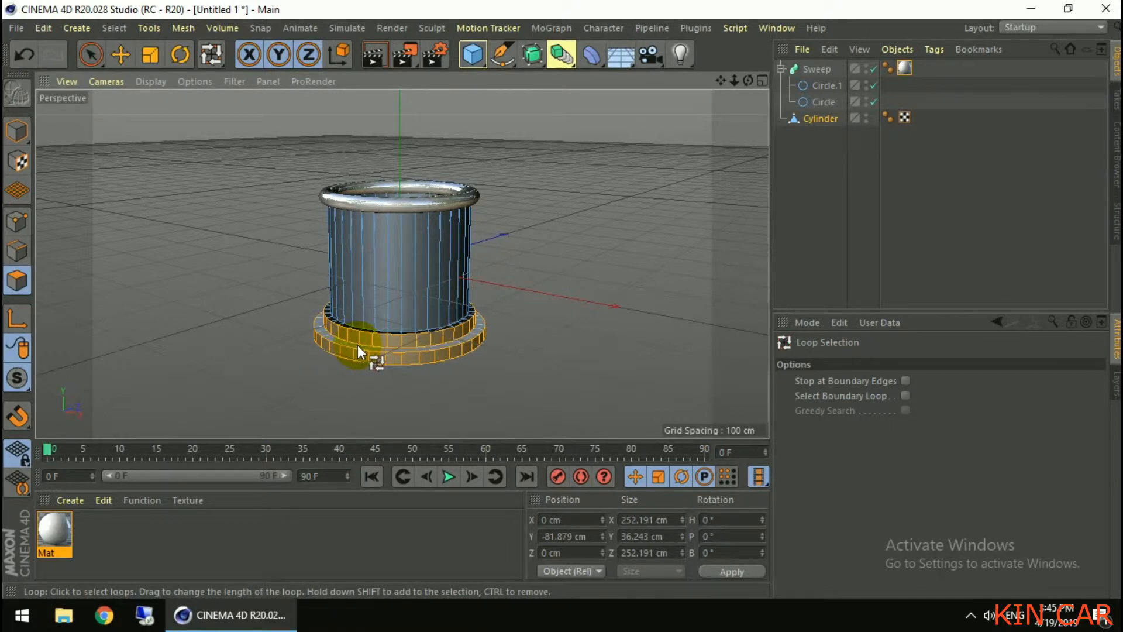
Step: Extend the loop selection to the base's horizontal ledges and underside rings so the whole stepped base is selected
{"action": "left_click_drag", "start_coordinate": [335, 367], "coordinate": [374, 328], "text": "alt"}
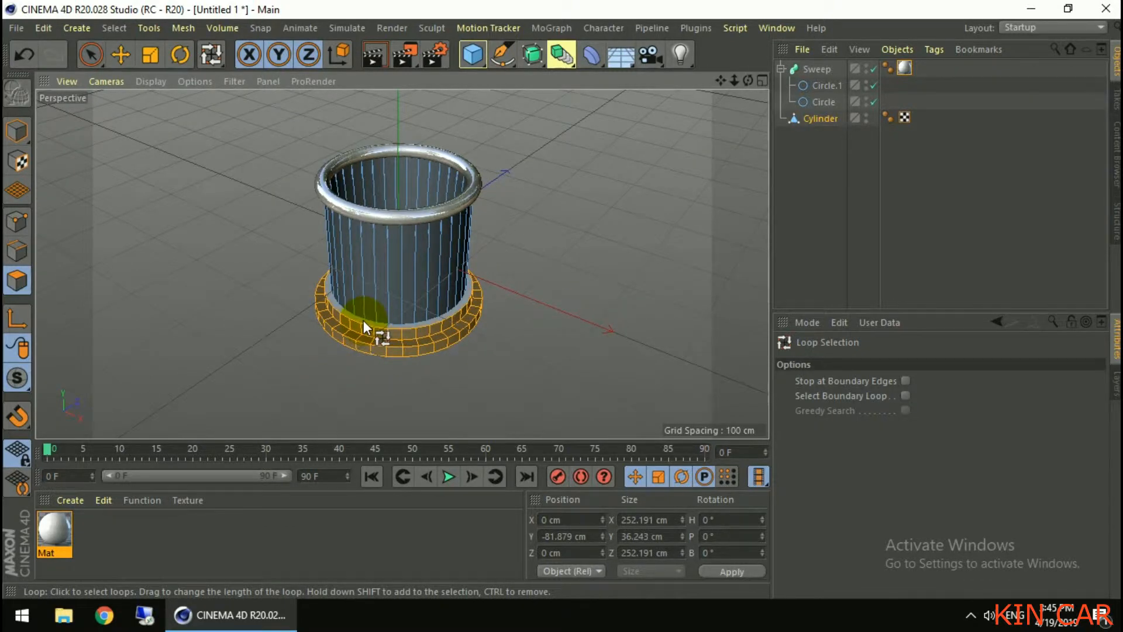
{"action": "left_click_drag", "start_coordinate": [324, 393], "coordinate": [347, 360], "text": "alt"}
{"action": "left_click", "coordinate": [336, 362], "text": "shift"}
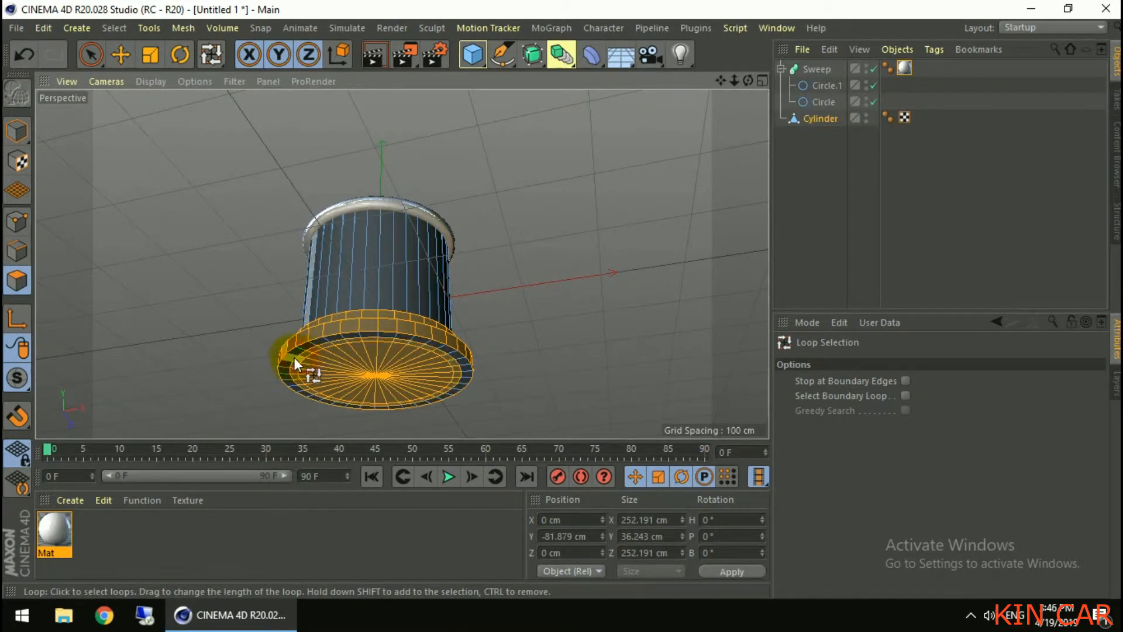
{"action": "left_click", "coordinate": [290, 360], "text": "shift"}
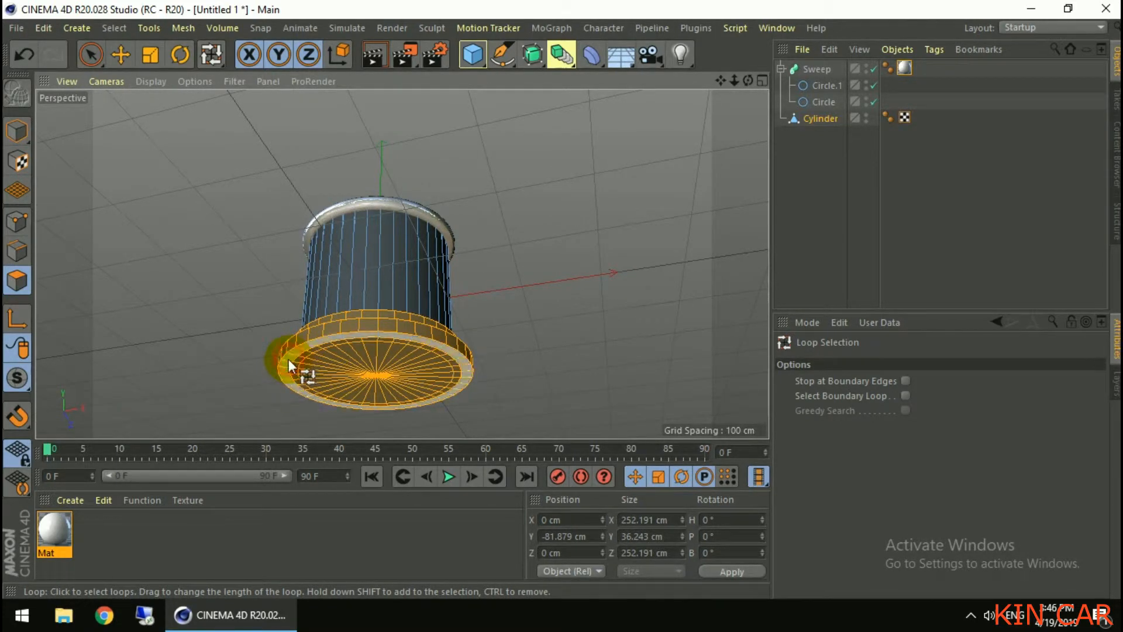
{"action": "left_click_drag", "start_coordinate": [553, 291], "coordinate": [492, 207], "text": "alt"}
{"action": "left_click", "coordinate": [375, 212], "text": "shift"}
{"action": "left_click_drag", "start_coordinate": [534, 288], "coordinate": [550, 126], "text": "alt"}
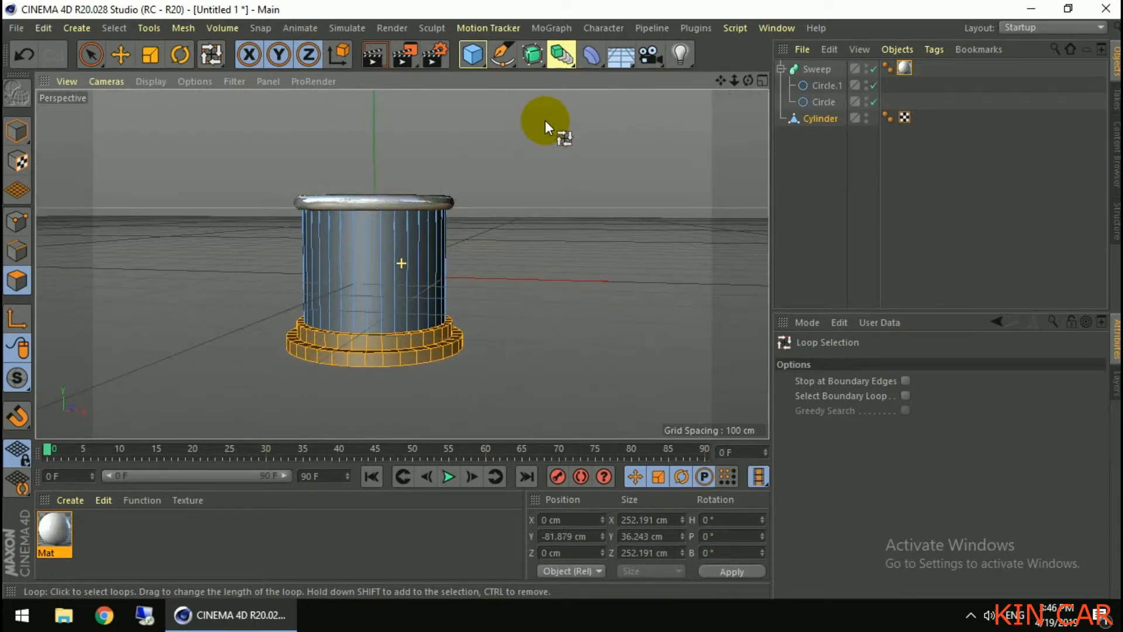
Step: Apply the white reflective material to the selected polygons of the cylinder's stepped base
{"action": "right_click", "coordinate": [58, 531]}
{"action": "left_click", "coordinate": [111, 295]}
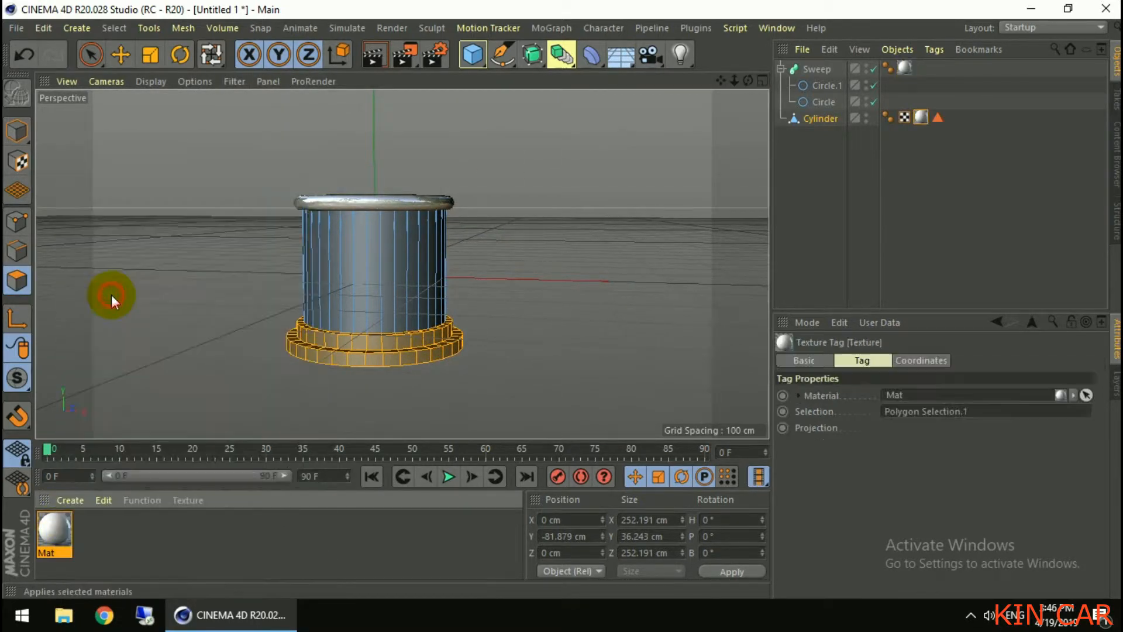
{"action": "left_click", "coordinate": [490, 343]}
{"action": "left_click_drag", "start_coordinate": [538, 289], "coordinate": [537, 322], "text": "alt"}
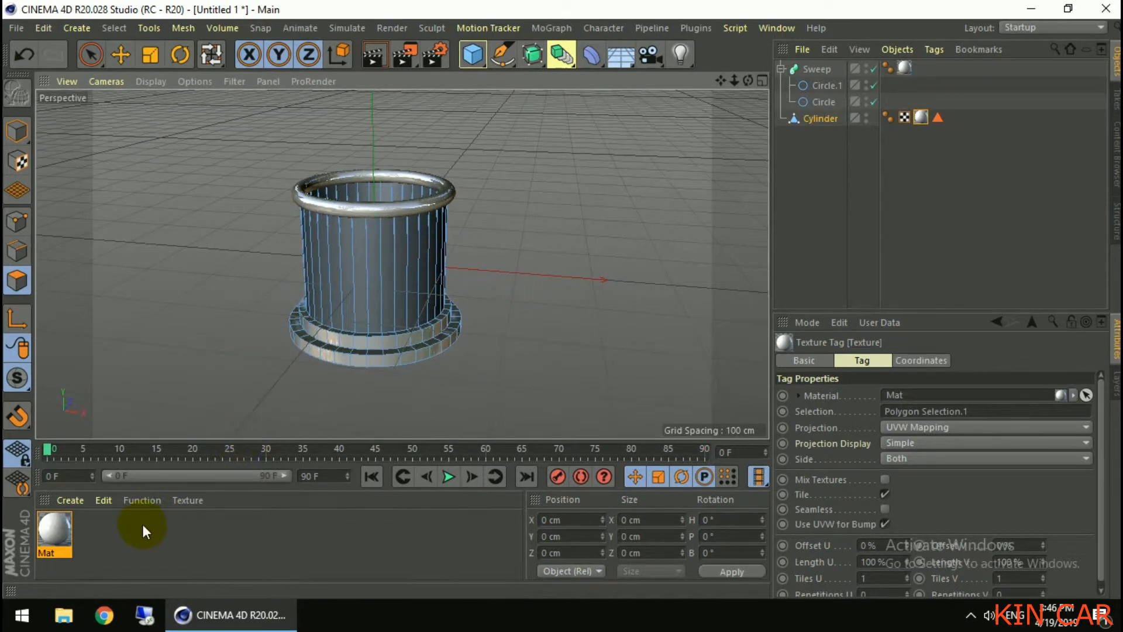
Step: Create a second material and disable its Color and Reflectance channels
{"action": "left_click", "coordinate": [86, 501]}
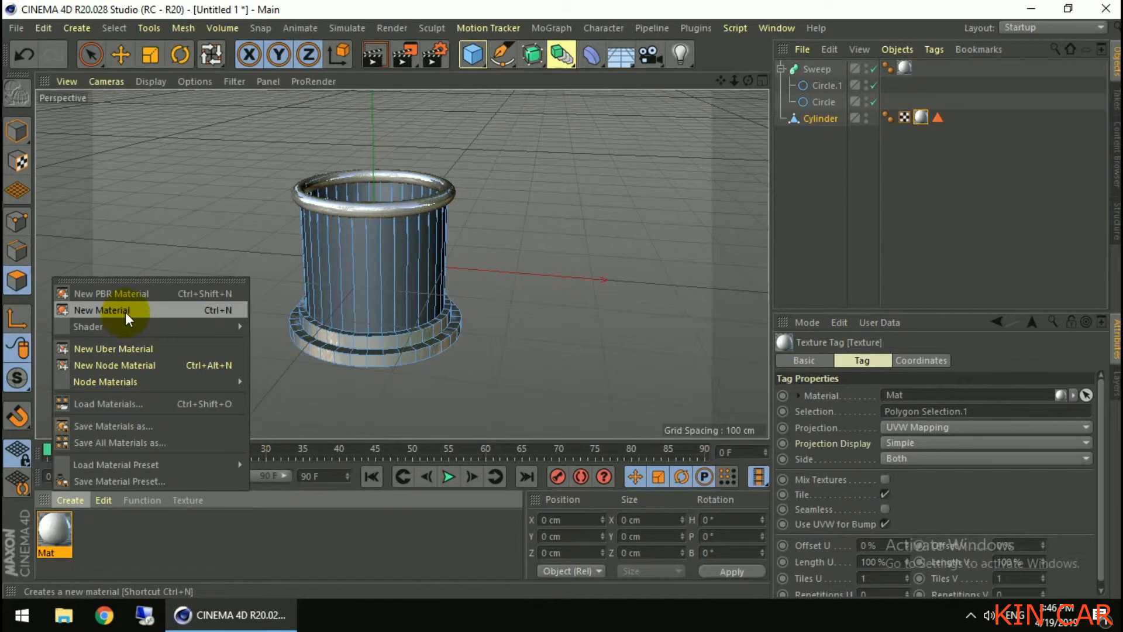
{"action": "left_click", "coordinate": [126, 311]}
{"action": "double_click", "coordinate": [59, 529]}
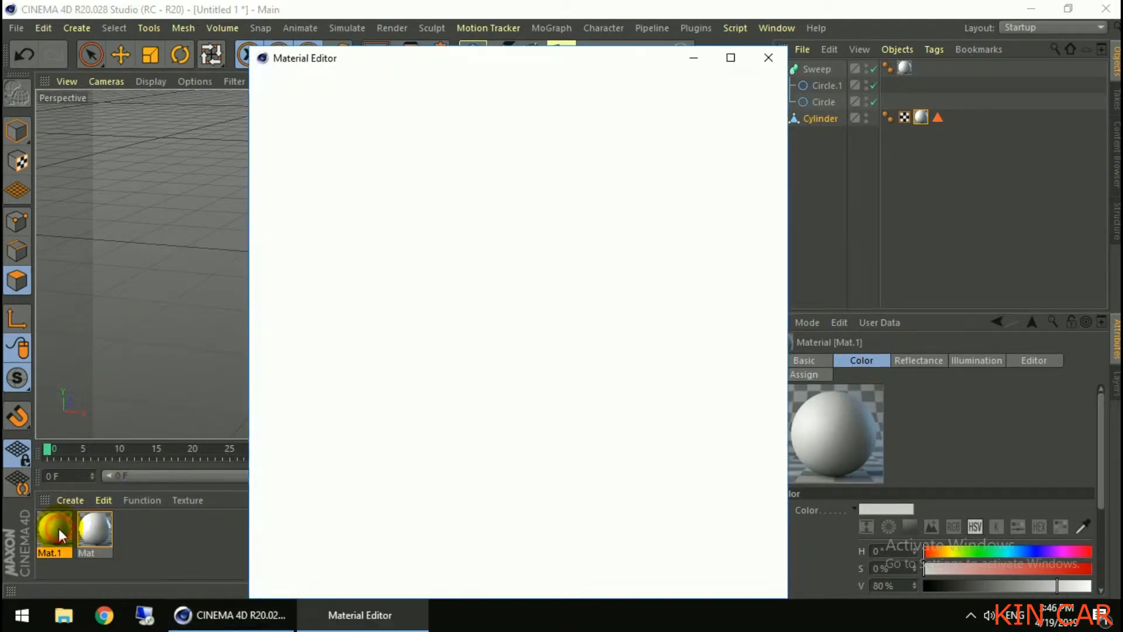
{"action": "left_click", "coordinate": [334, 230]}
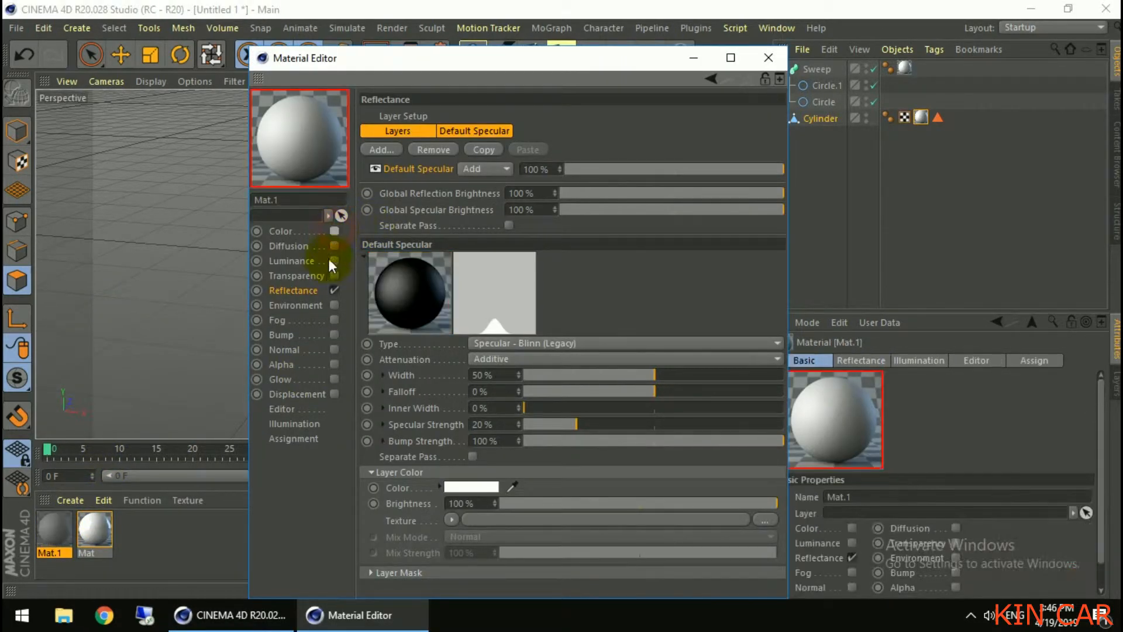
{"action": "left_click", "coordinate": [335, 290]}
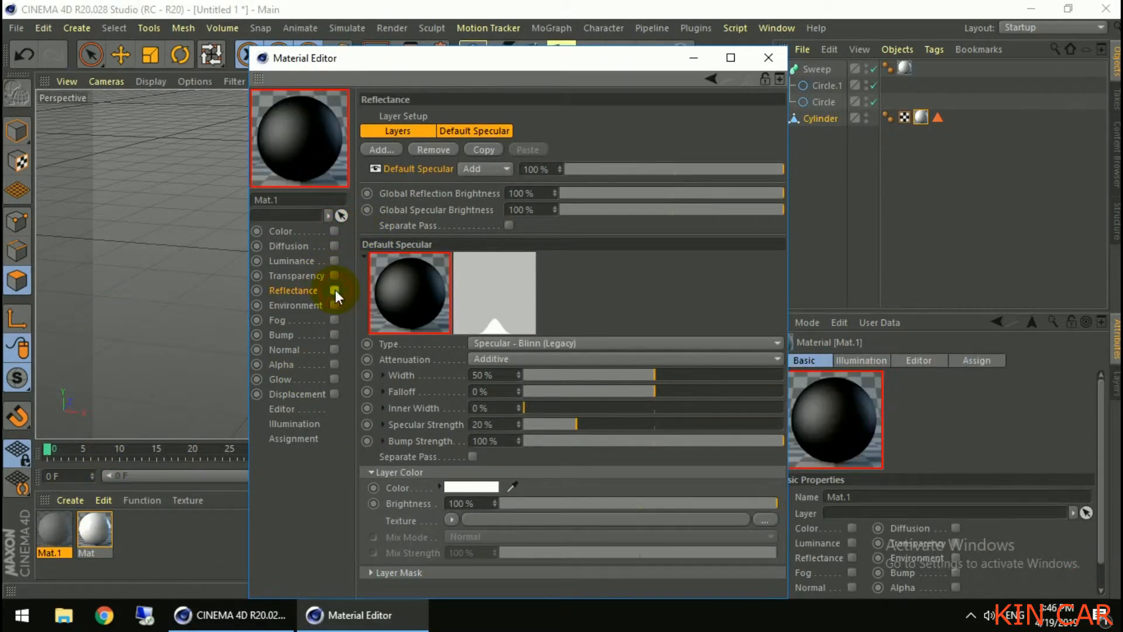
Step: Enable the new material's Transparency channel and set its refraction preset to Plexiglas
{"action": "left_click", "coordinate": [303, 274]}
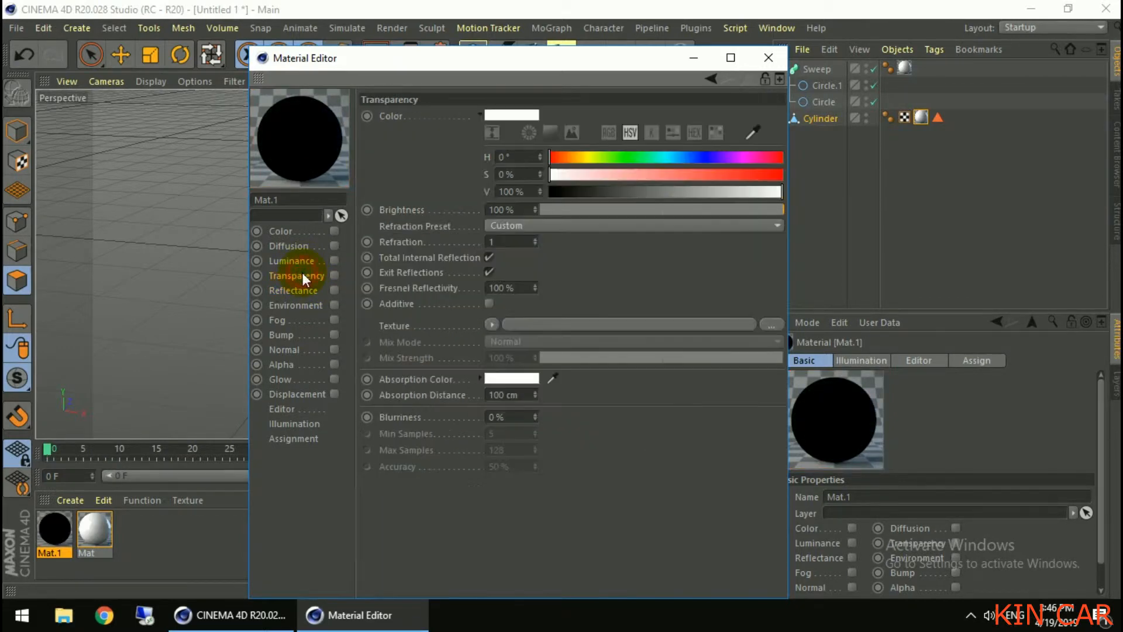
{"action": "left_click", "coordinate": [335, 275]}
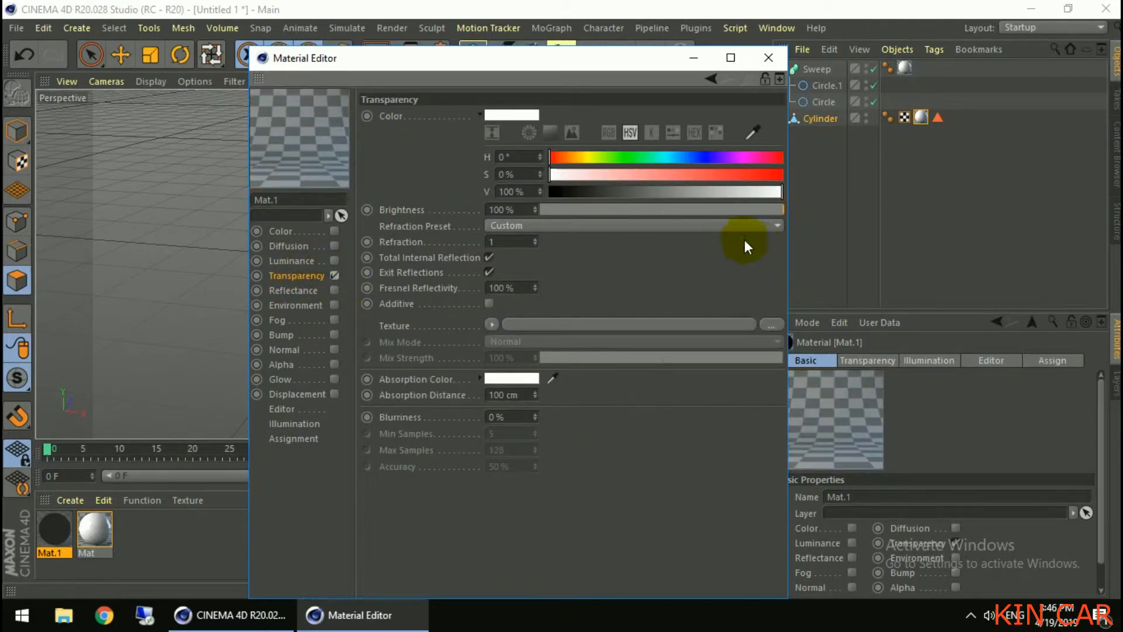
{"action": "left_click", "coordinate": [721, 227]}
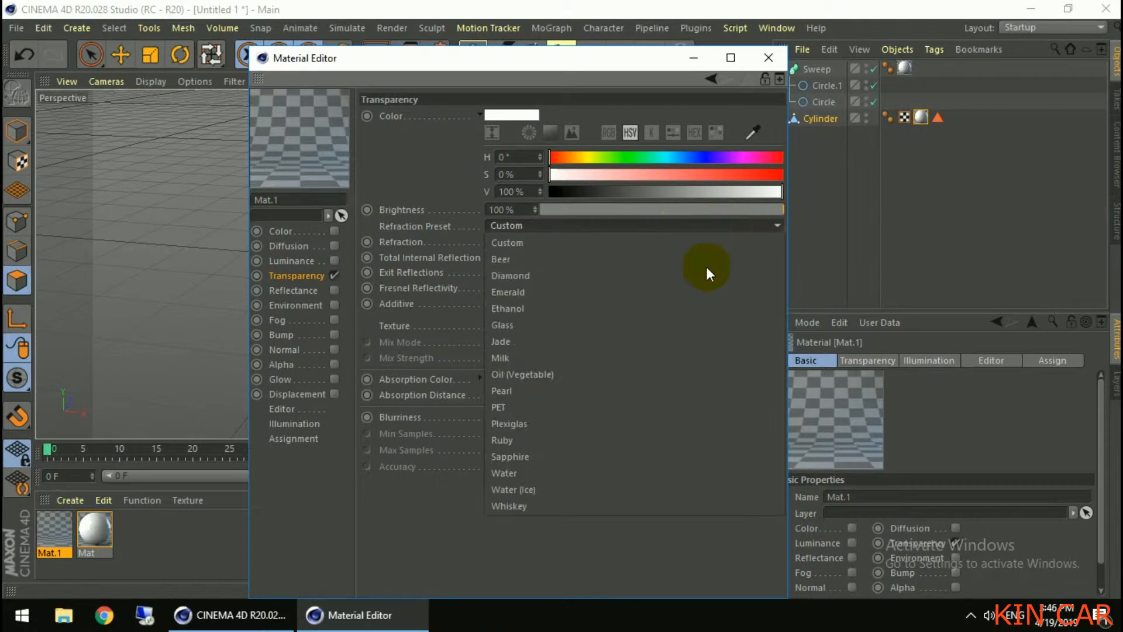
{"action": "left_click", "coordinate": [653, 424]}
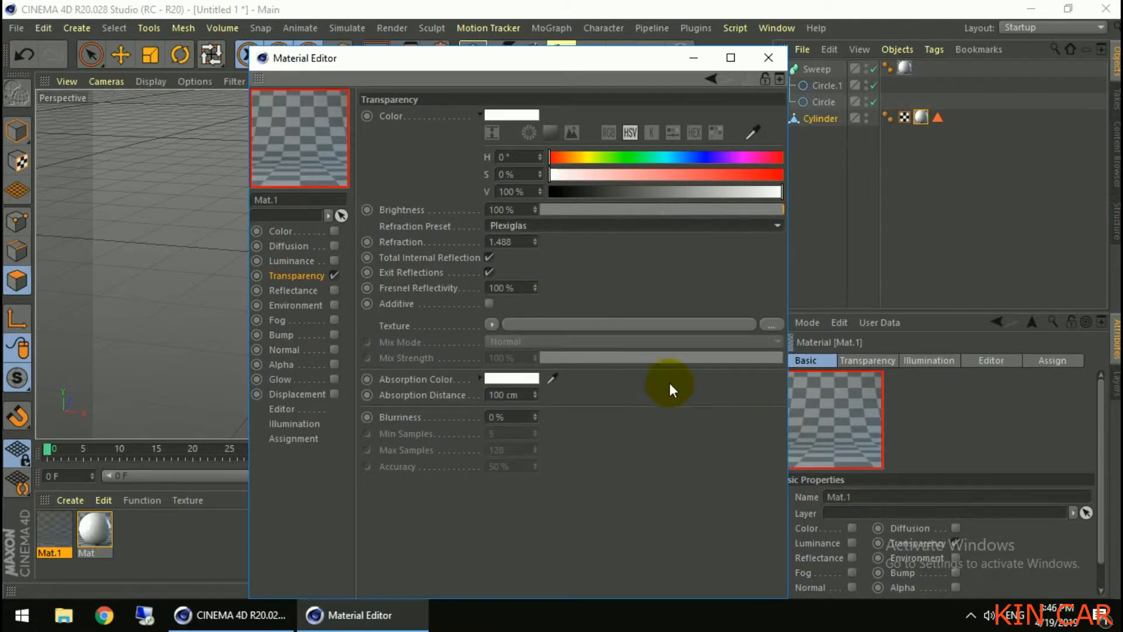
Step: Close the material editor and apply the transparent material to the cylinder
{"action": "left_click", "coordinate": [769, 57]}
{"action": "left_click", "coordinate": [54, 524]}
{"action": "left_click_drag", "start_coordinate": [54, 529], "coordinate": [382, 273]}
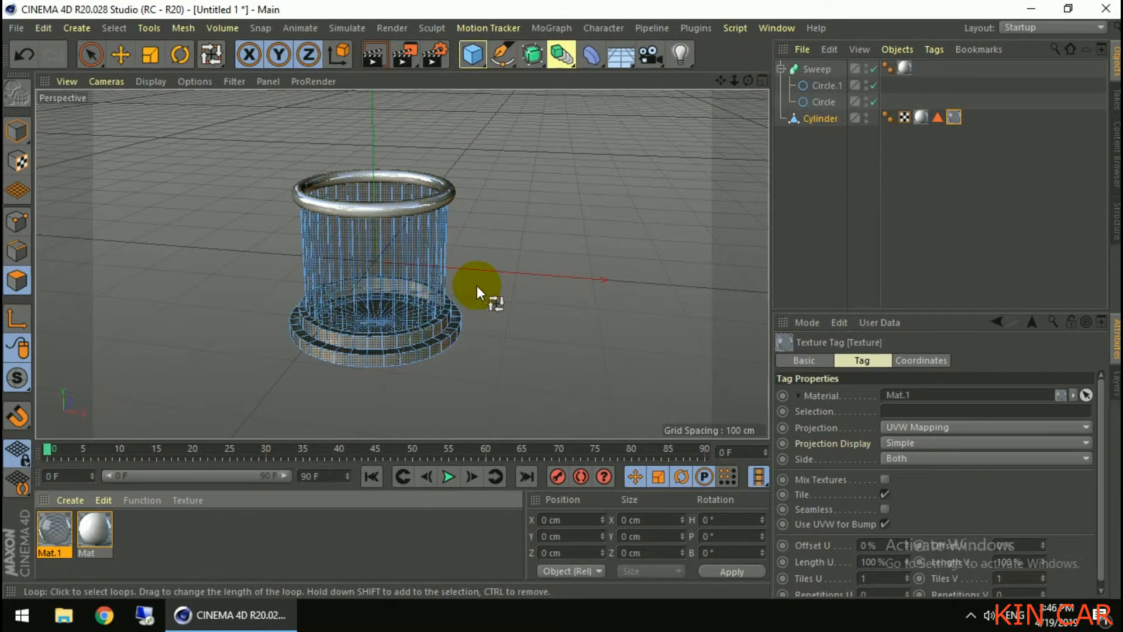
{"action": "left_click", "coordinate": [516, 284]}
{"action": "left_click_drag", "start_coordinate": [524, 263], "coordinate": [522, 227], "text": "alt"}
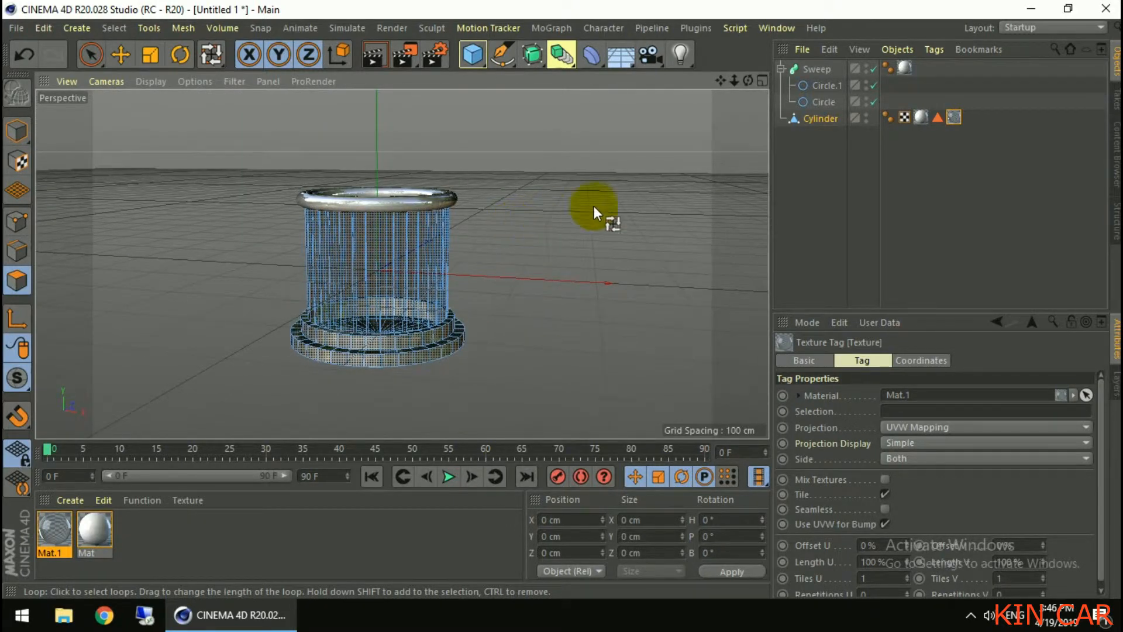
Step: Add a Null object and rename it thungnuoc
{"action": "left_click", "coordinate": [781, 68]}
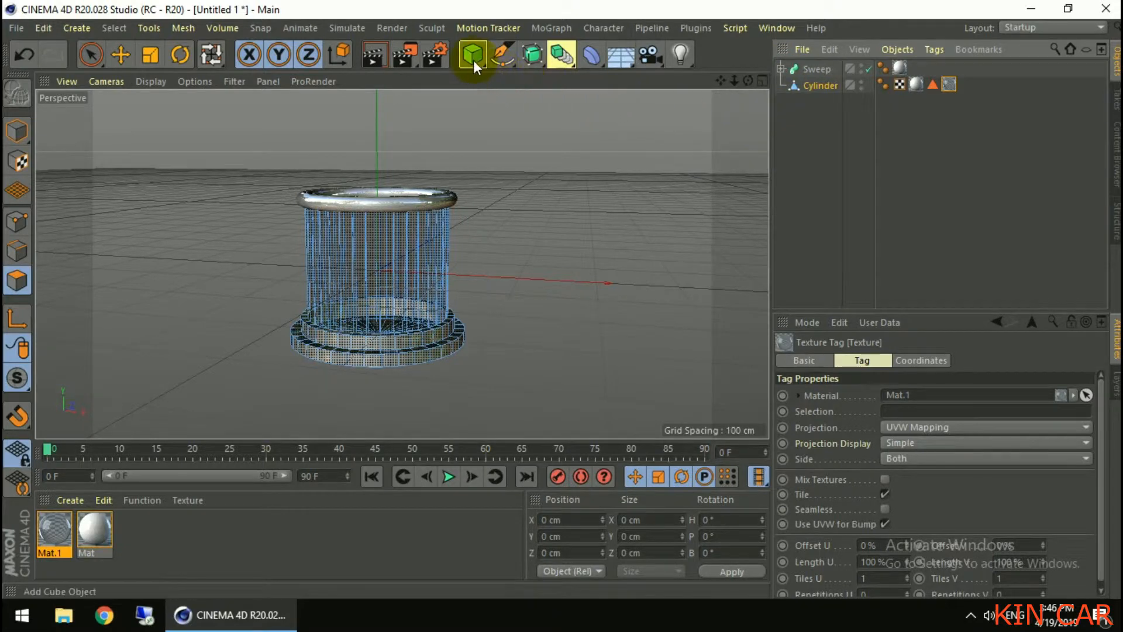
{"action": "left_click_drag", "start_coordinate": [473, 59], "coordinate": [520, 76]}
{"action": "double_click", "coordinate": [812, 69]}
{"action": "type", "text": "thungnuoc"}
{"action": "key", "text": "Return"}
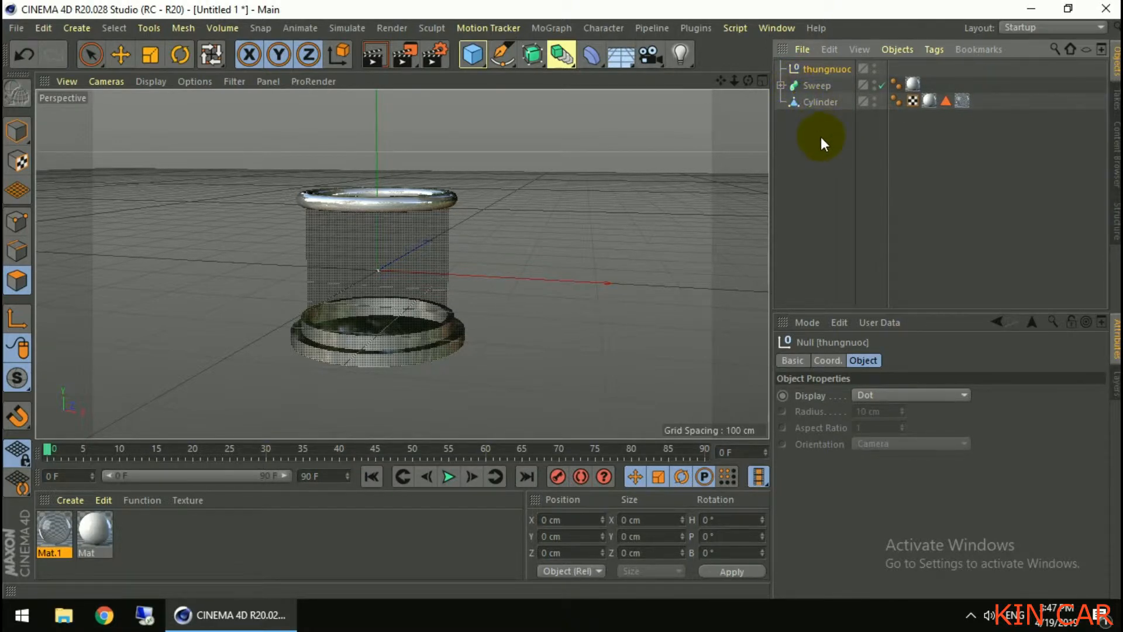
Step: Group the Sweep and Cylinder objects under the thungnuoc null and collapse the group
{"action": "left_click_drag", "start_coordinate": [820, 131], "coordinate": [816, 68]}
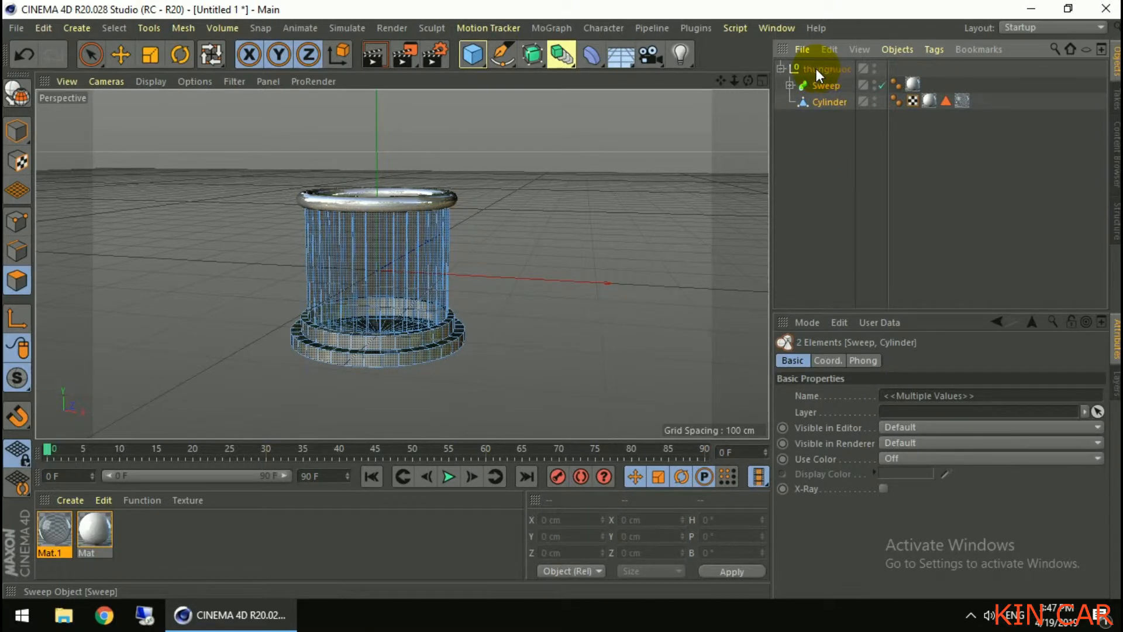
{"action": "left_click", "coordinate": [782, 68]}
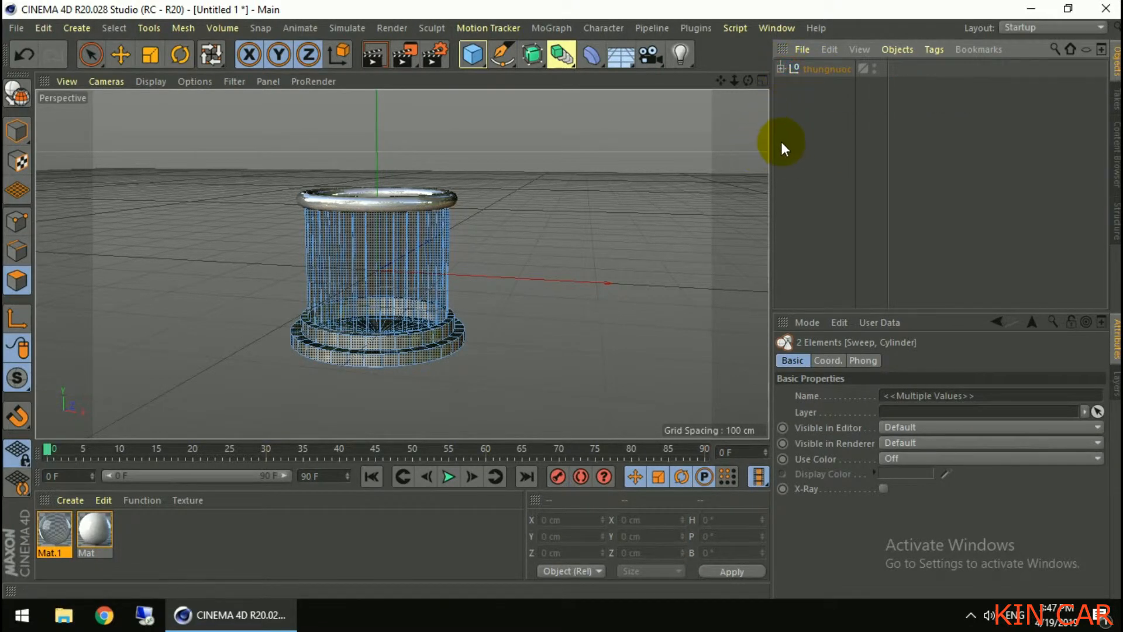
{"action": "left_click", "coordinate": [812, 124]}
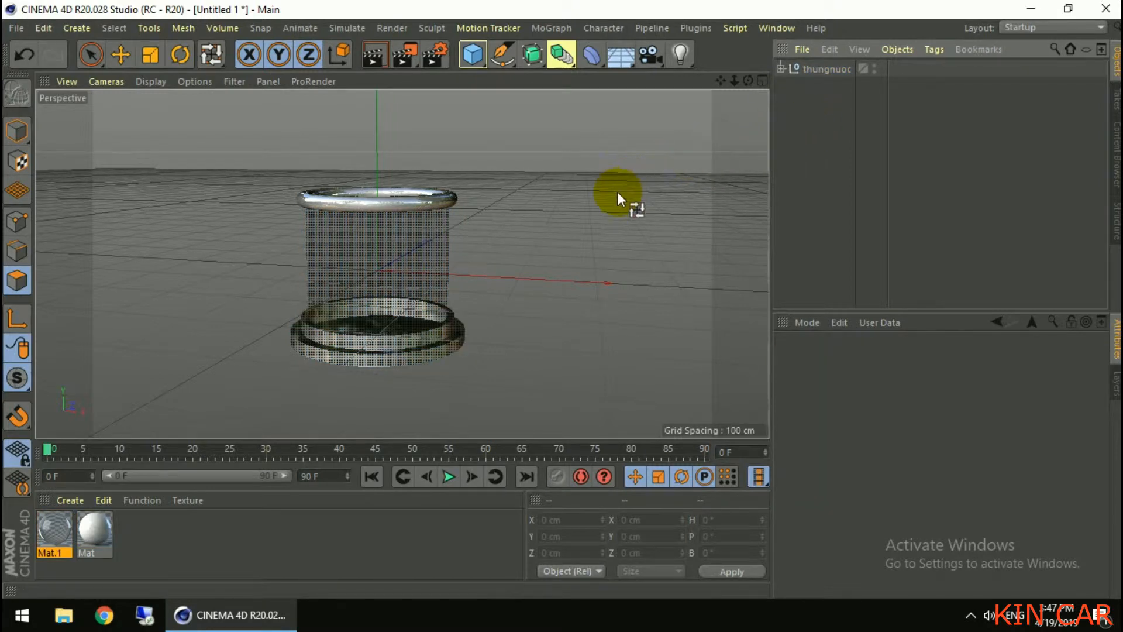
Step: Add a Circle spline and set its plane to XZ
{"action": "left_click", "coordinate": [472, 55]}
{"action": "left_click", "coordinate": [501, 52]}
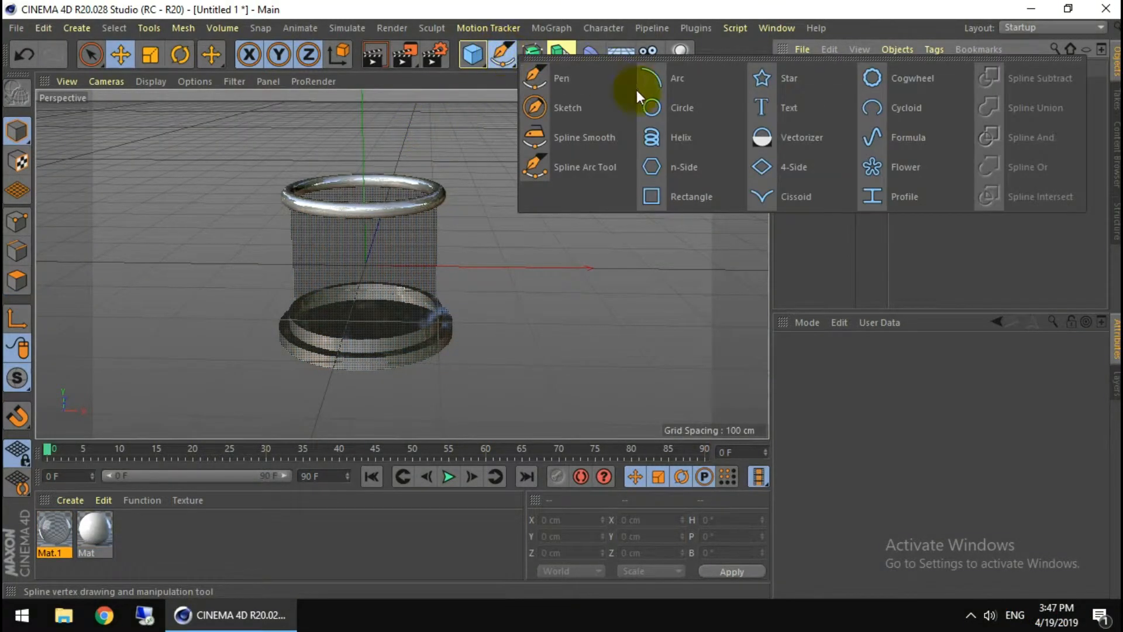
{"action": "left_click", "coordinate": [679, 108]}
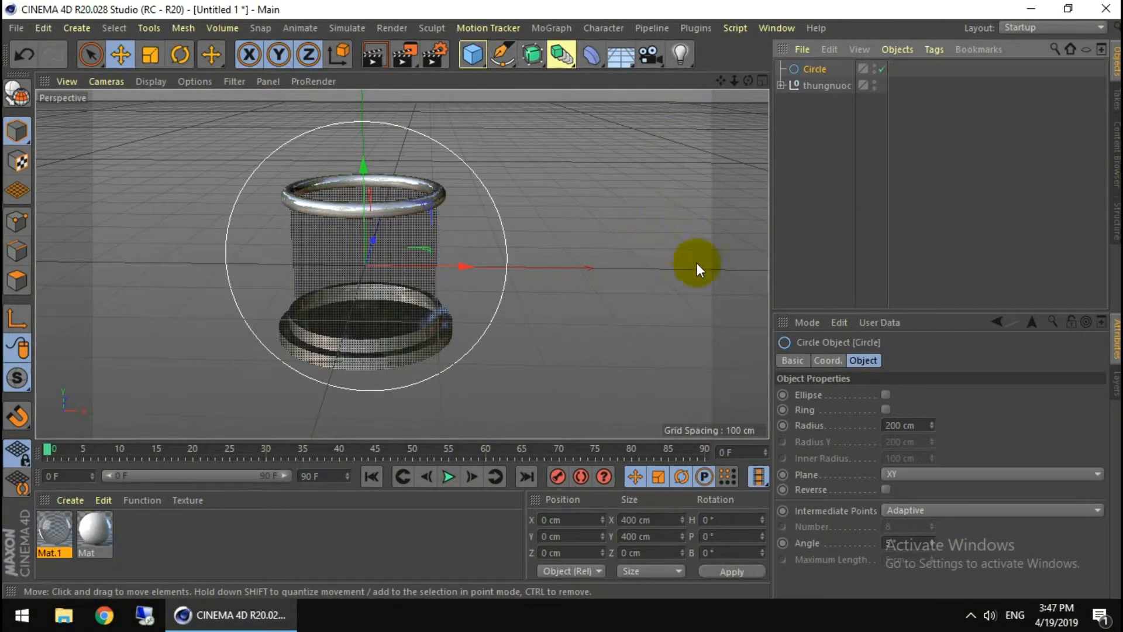
{"action": "left_click", "coordinate": [935, 472]}
{"action": "left_click", "coordinate": [924, 517]}
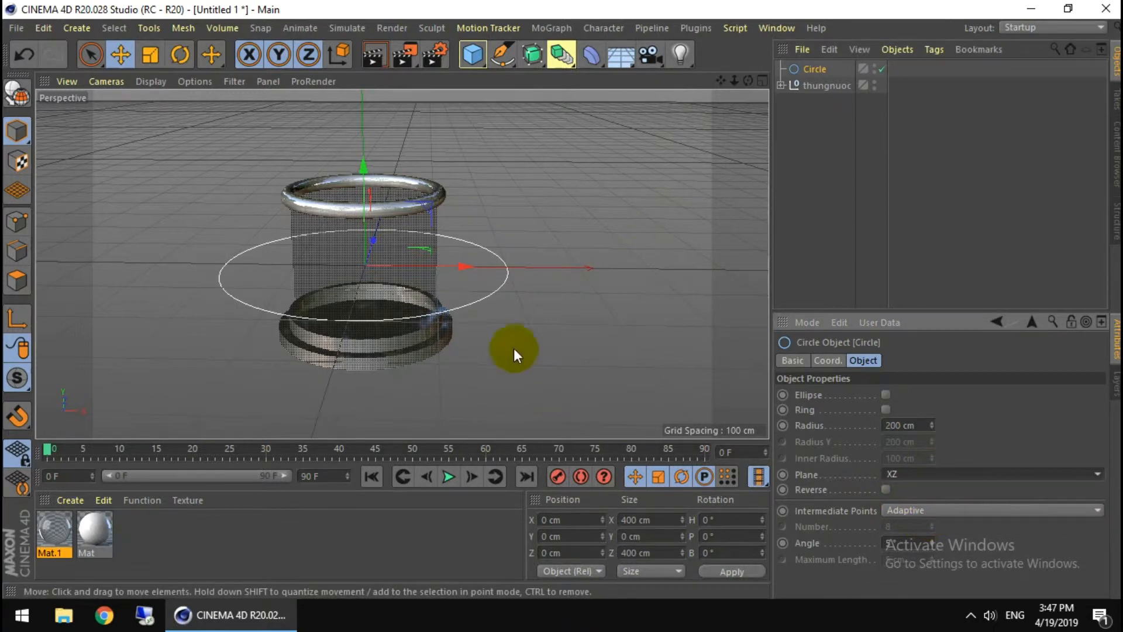
Step: Scale the circle down to a radius of about 97.8 cm so it fits inside the container wall
{"action": "left_click", "coordinate": [152, 56]}
{"action": "left_click_drag", "start_coordinate": [621, 258], "coordinate": [312, 366]}
{"action": "left_click", "coordinate": [808, 70]}
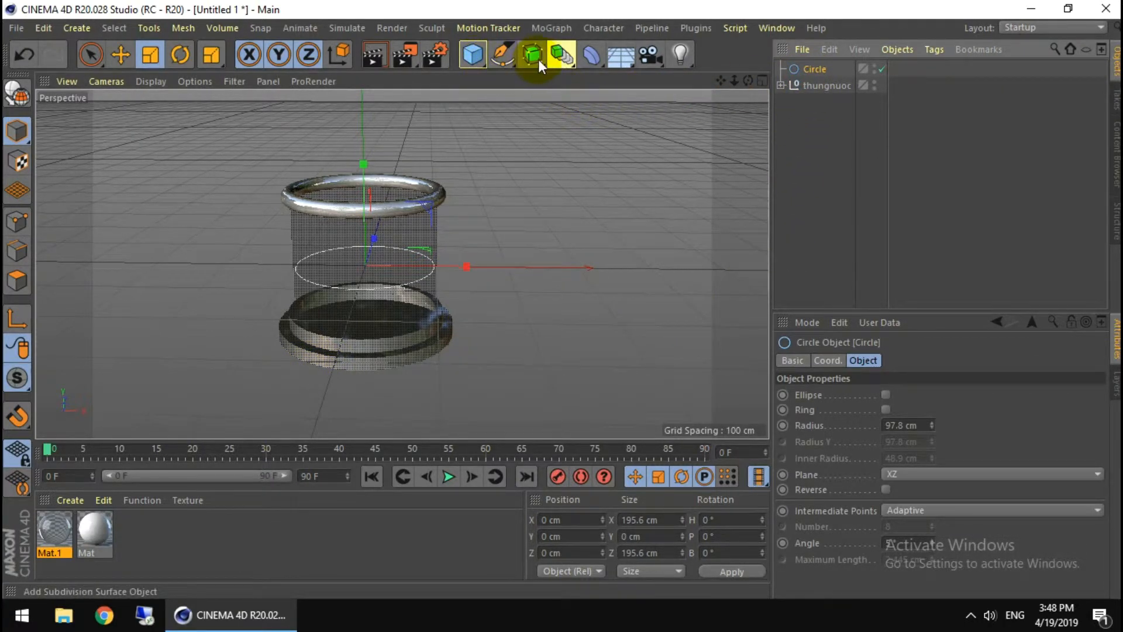
Step: Add an Extrude generator and make the circle its child
{"action": "left_click", "coordinate": [559, 57]}
{"action": "left_click", "coordinate": [531, 55]}
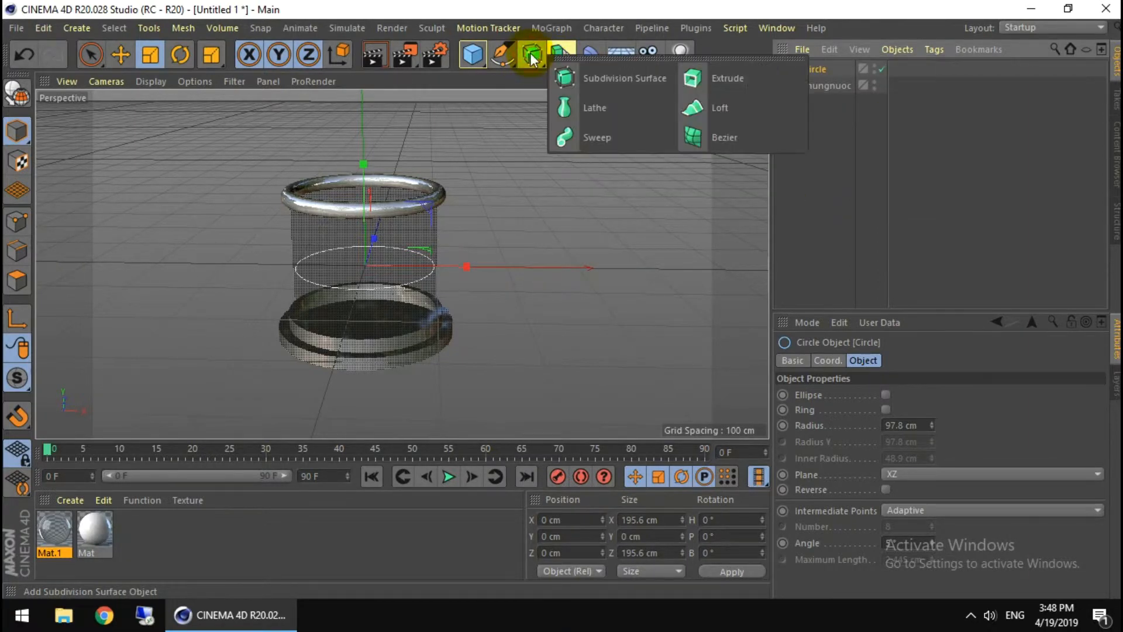
{"action": "left_click", "coordinate": [714, 78]}
{"action": "left_click_drag", "start_coordinate": [818, 74], "coordinate": [816, 69]}
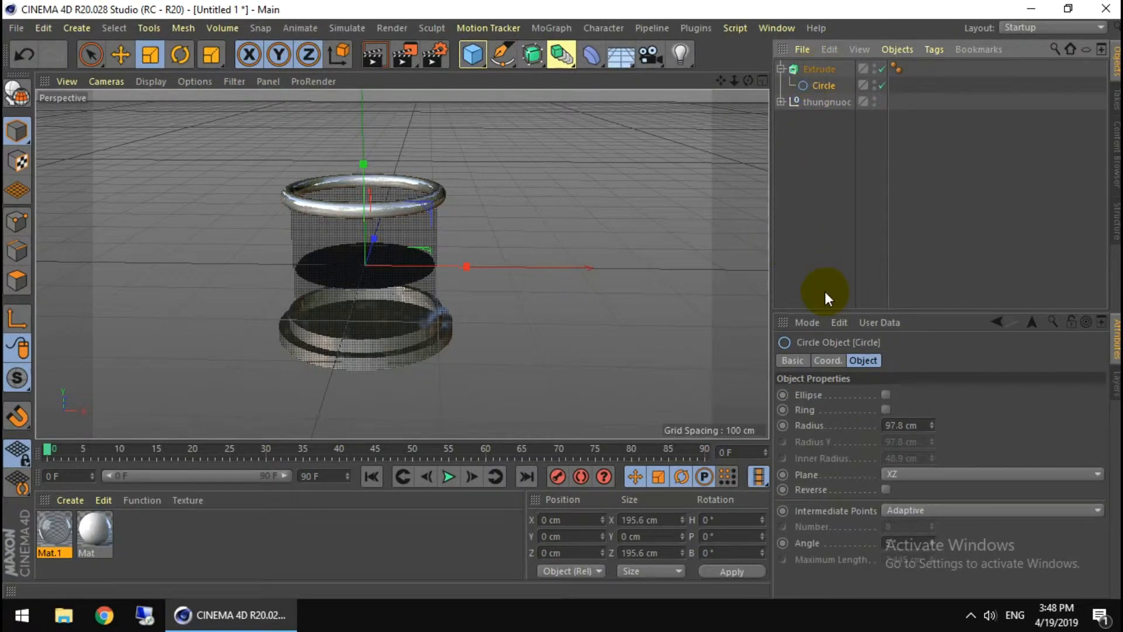
{"action": "left_click", "coordinate": [821, 68]}
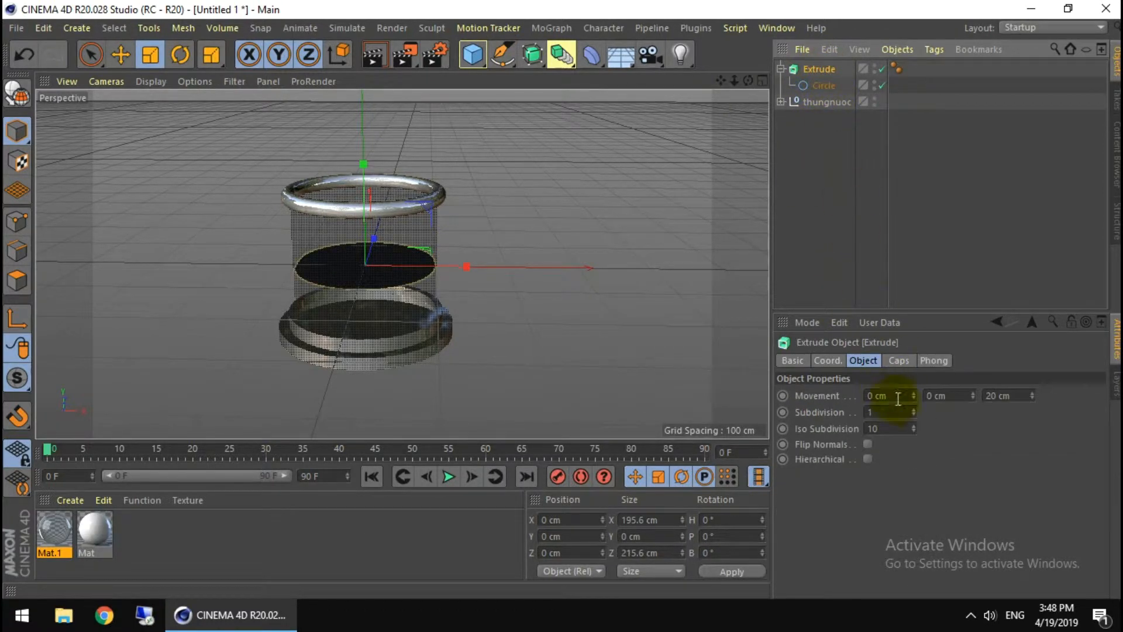
Step: Set the Extrude movement to 0 cm in Z and 80 cm in Y
{"action": "left_click_drag", "start_coordinate": [1010, 395], "coordinate": [940, 388]}
{"action": "type", "text": "0"}
{"action": "key", "text": "Return"}
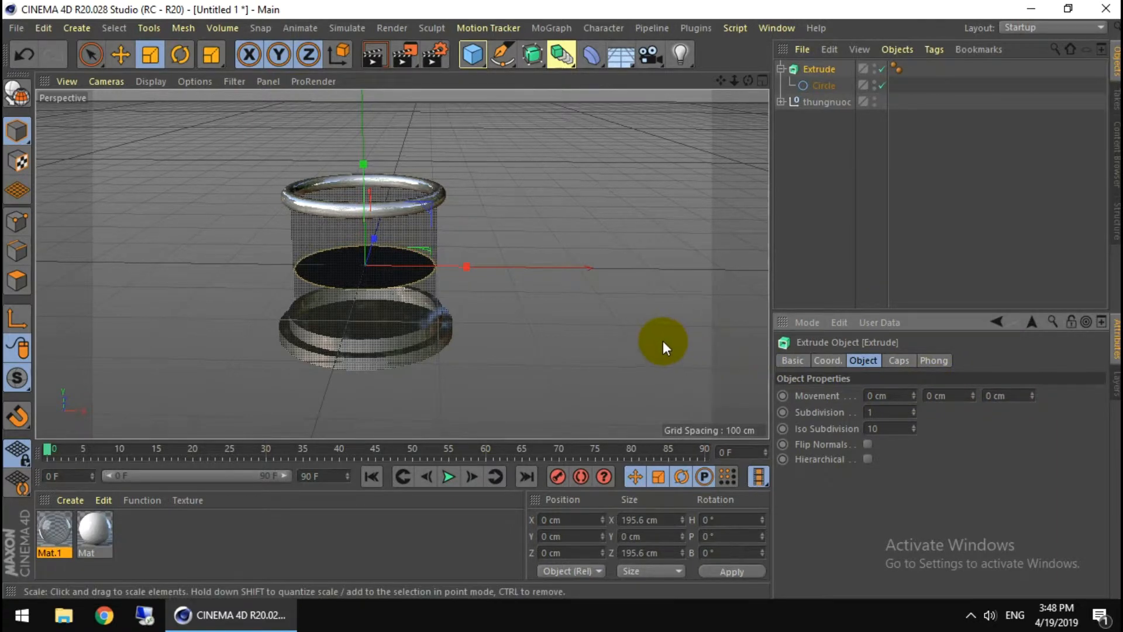
{"action": "mouse_move", "coordinate": [974, 395]}
{"action": "left_mouse_down"}
{"action": "mouse_move", "coordinate": [974, 363]}
{"action": "mouse_move", "coordinate": [965, 408]}
{"action": "left_mouse_up"}
{"action": "left_click", "coordinate": [959, 394]}
{"action": "type", "text": "80"}
{"action": "key", "text": "Return"}
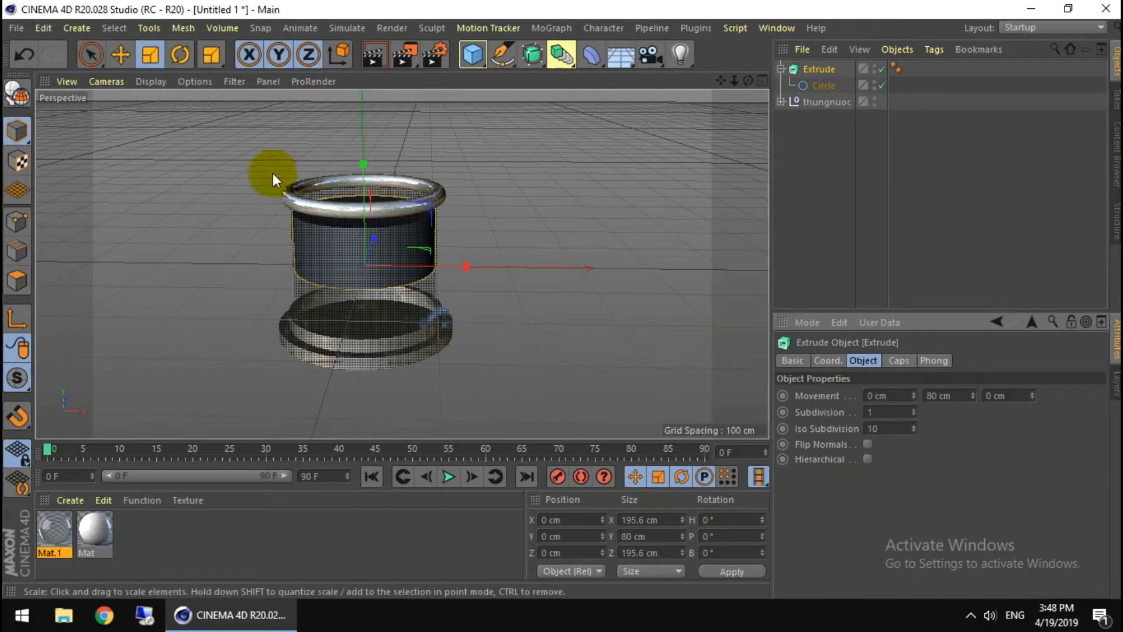
Step: Lower the extruded circle to about -68.3 cm in Y inside the container and set its Y movement to 140 cm
{"action": "left_click", "coordinate": [121, 54]}
{"action": "left_click_drag", "start_coordinate": [362, 160], "coordinate": [370, 212]}
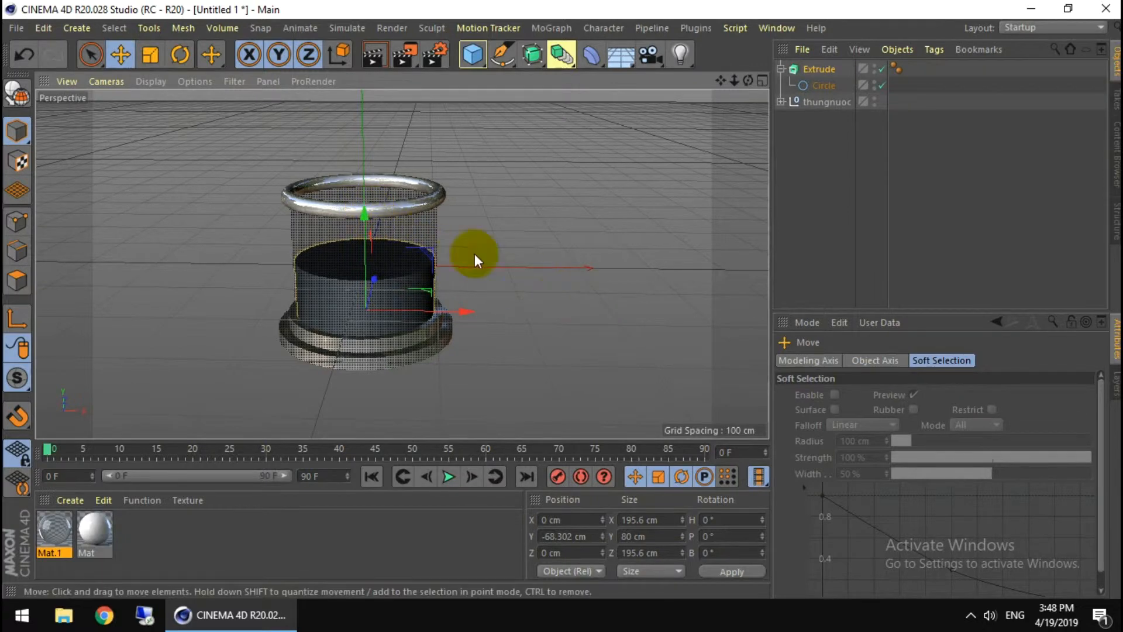
{"action": "left_click", "coordinate": [819, 69]}
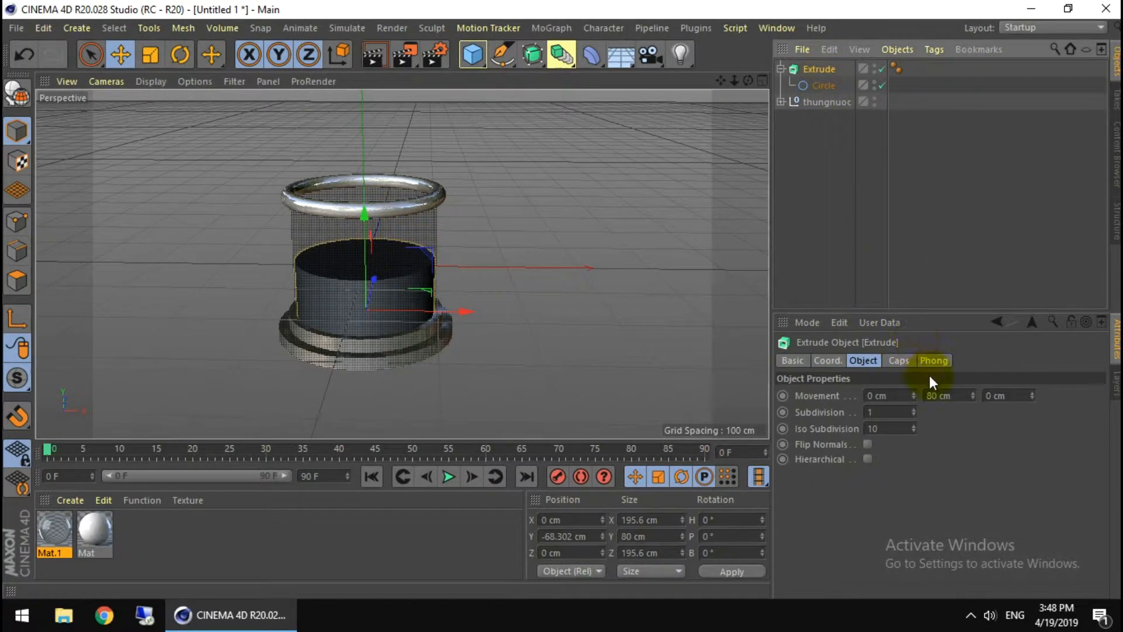
{"action": "left_click", "coordinate": [952, 394]}
{"action": "type", "text": "120"}
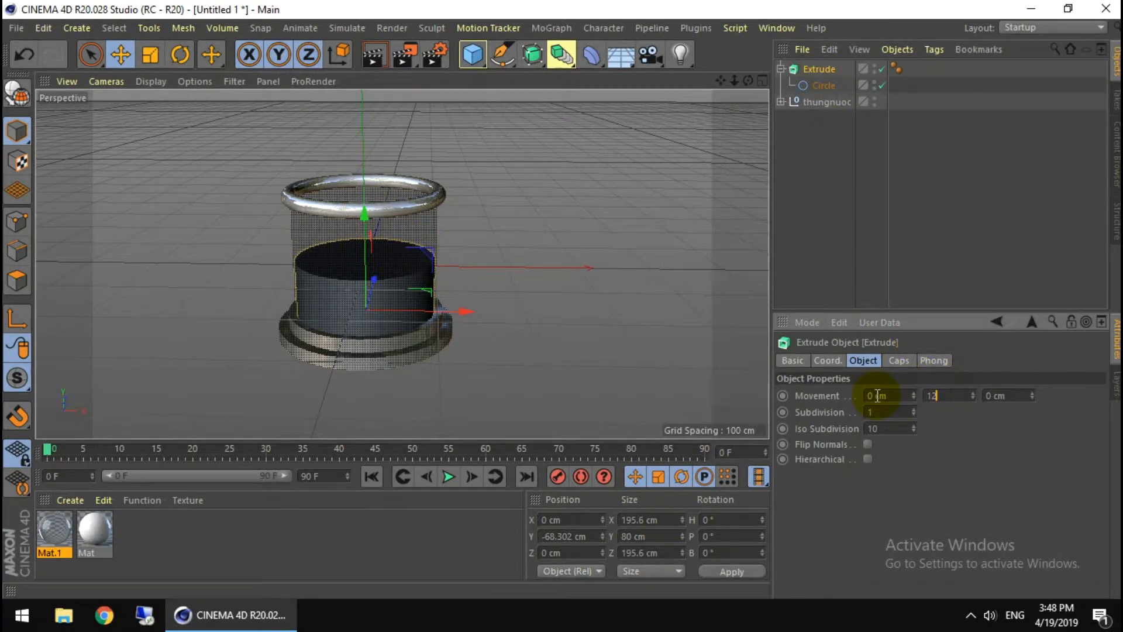
{"action": "key", "text": "Return"}
{"action": "left_click_drag", "start_coordinate": [942, 396], "coordinate": [929, 397]}
{"action": "type", "text": "140"}
{"action": "key", "text": "Return"}
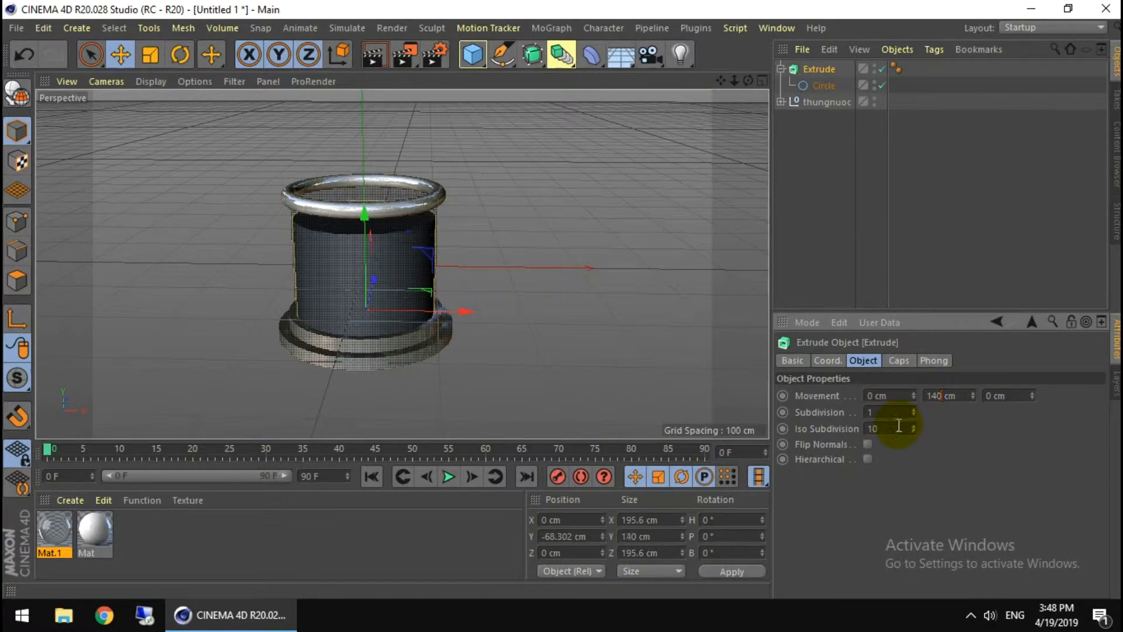
{"action": "left_click_drag", "start_coordinate": [631, 344], "coordinate": [638, 373], "text": "alt"}
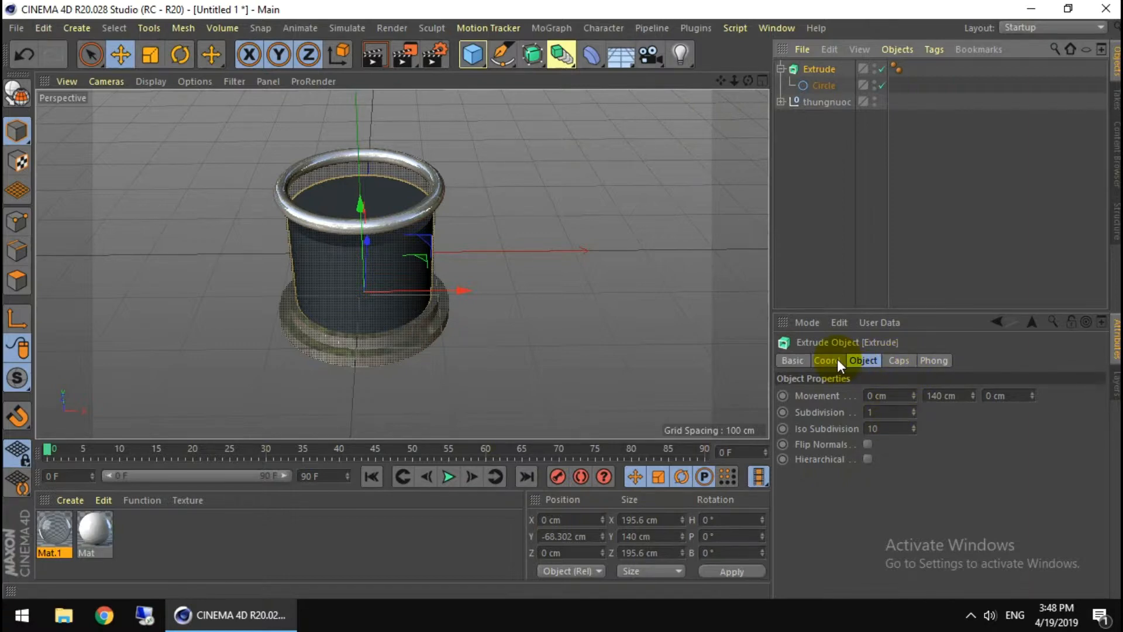
Step: Set the circle's intermediate points to Subdivided and reselect the Extrude object
{"action": "left_click", "coordinate": [823, 86]}
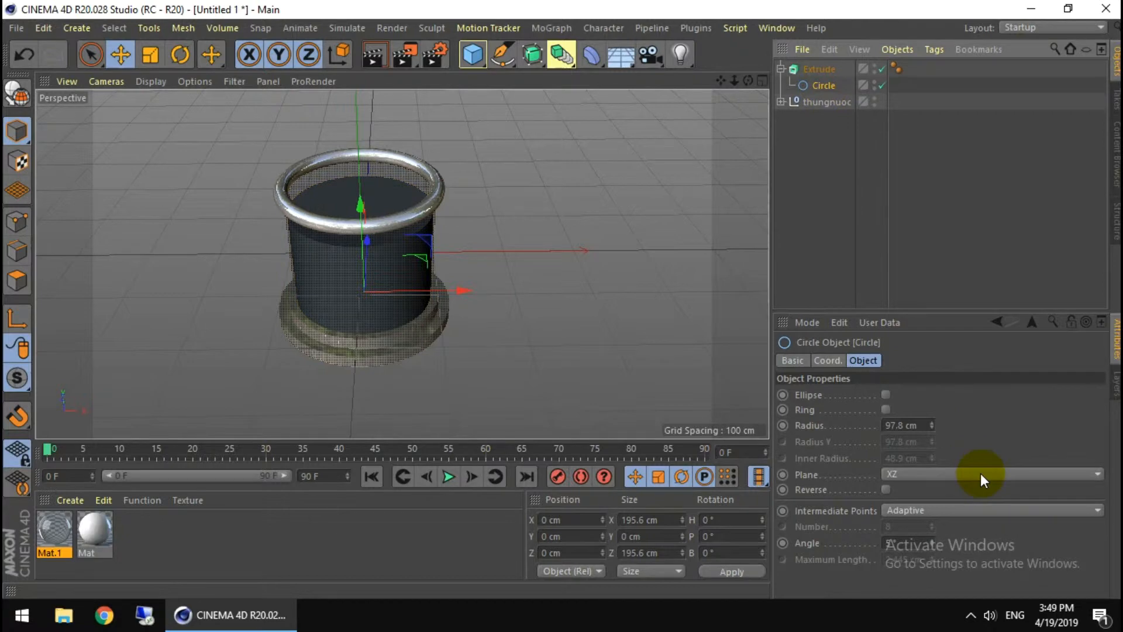
{"action": "left_click", "coordinate": [963, 510]}
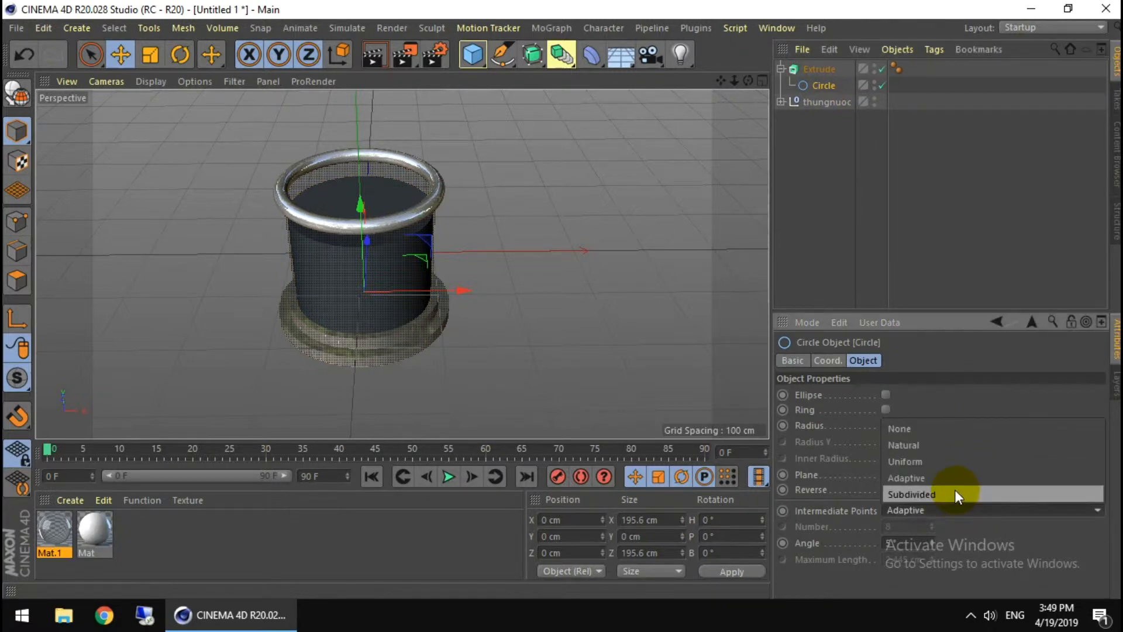
{"action": "left_click", "coordinate": [955, 494]}
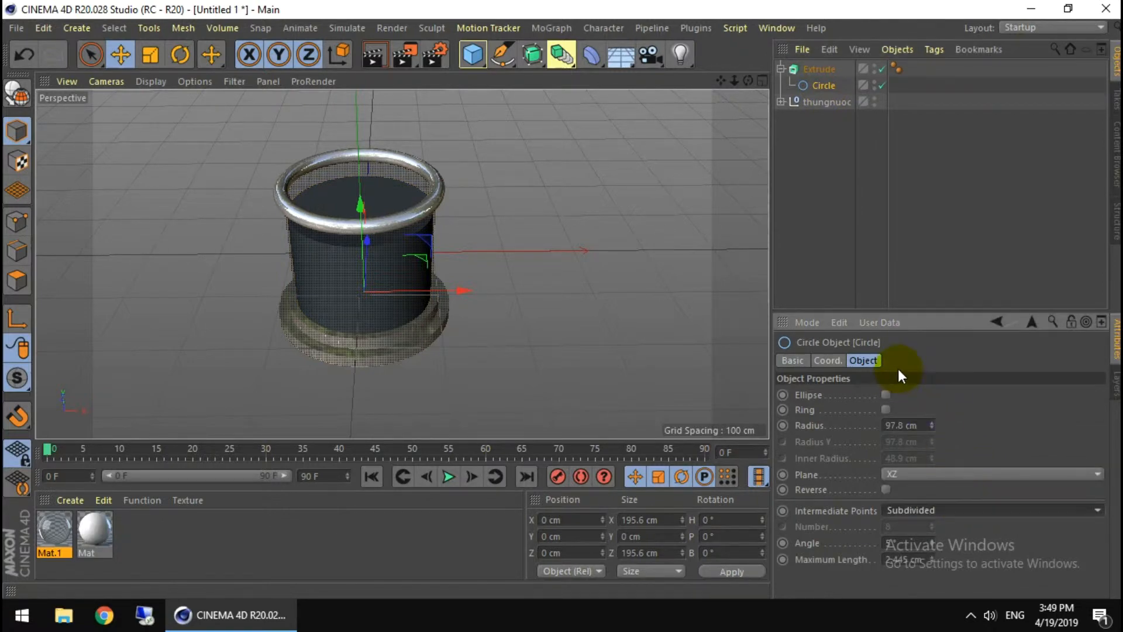
{"action": "left_click", "coordinate": [810, 69]}
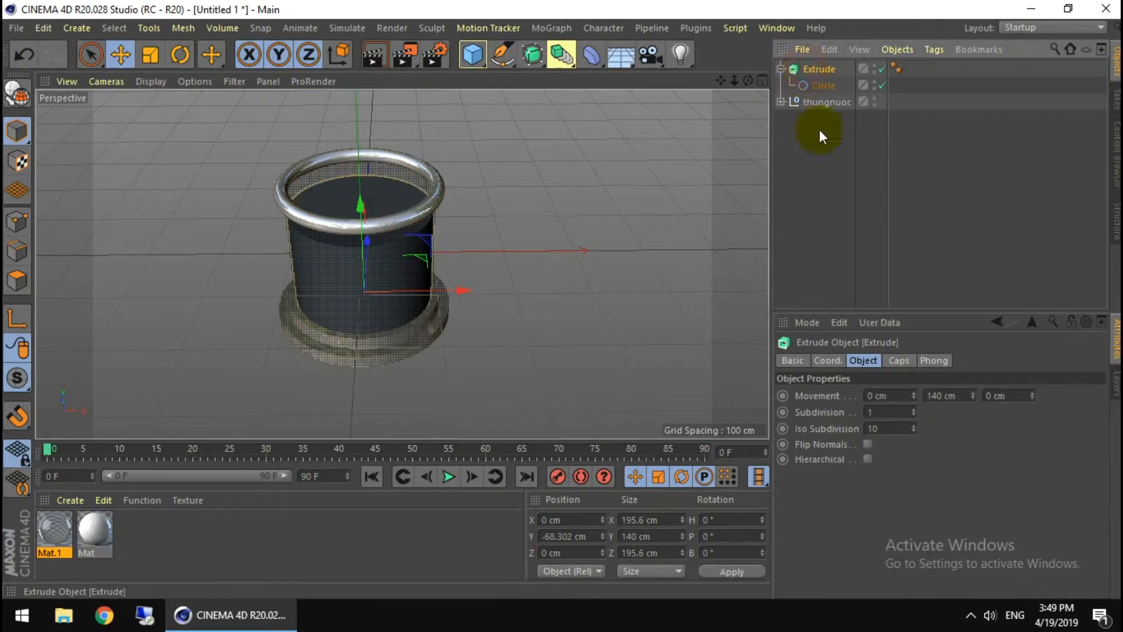
Step: Set the Extrude object's cap type to Quadrangles and enable Regular Grid
{"action": "left_click", "coordinate": [929, 361]}
{"action": "left_click", "coordinate": [903, 363]}
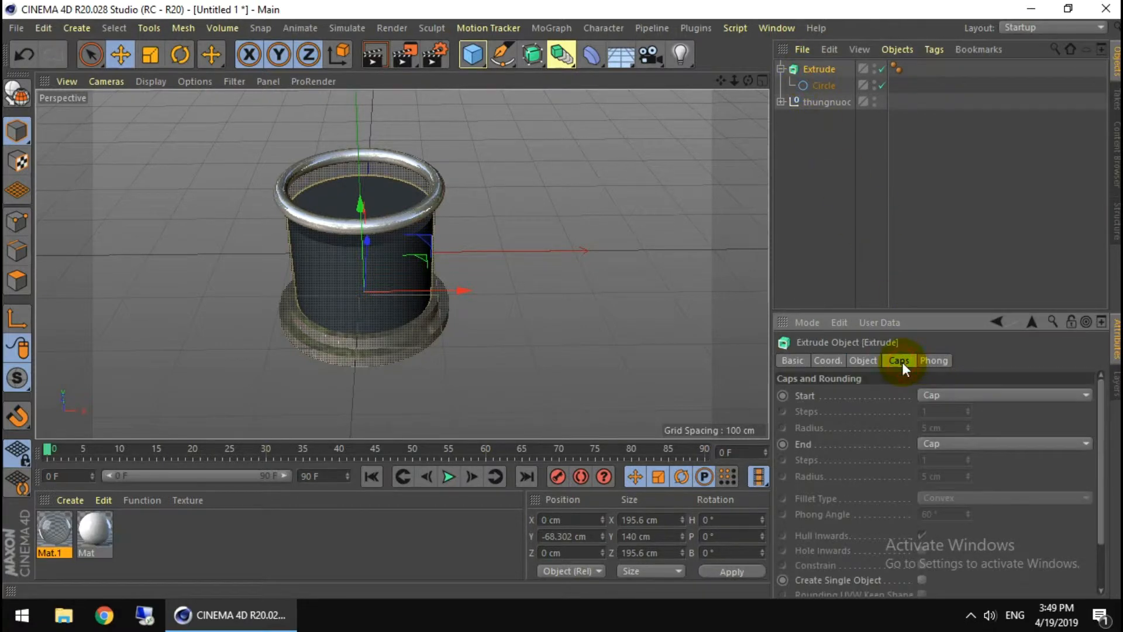
{"action": "scroll", "coordinate": [1100, 484], "scroll_direction": "down", "scroll_amount": 2}
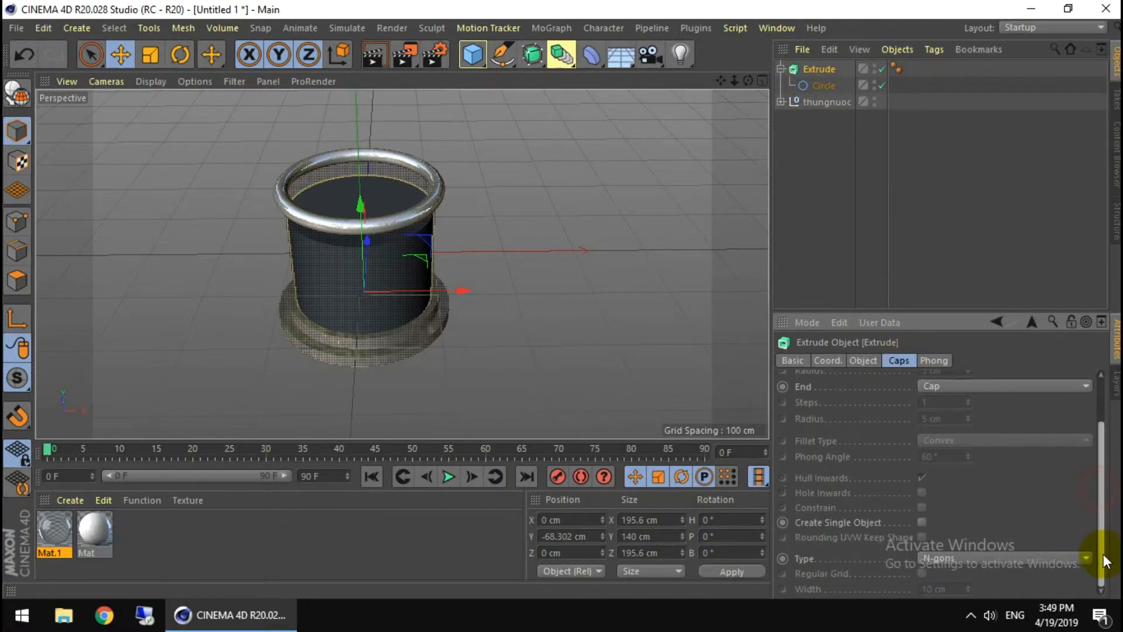
{"action": "left_click", "coordinate": [1020, 554]}
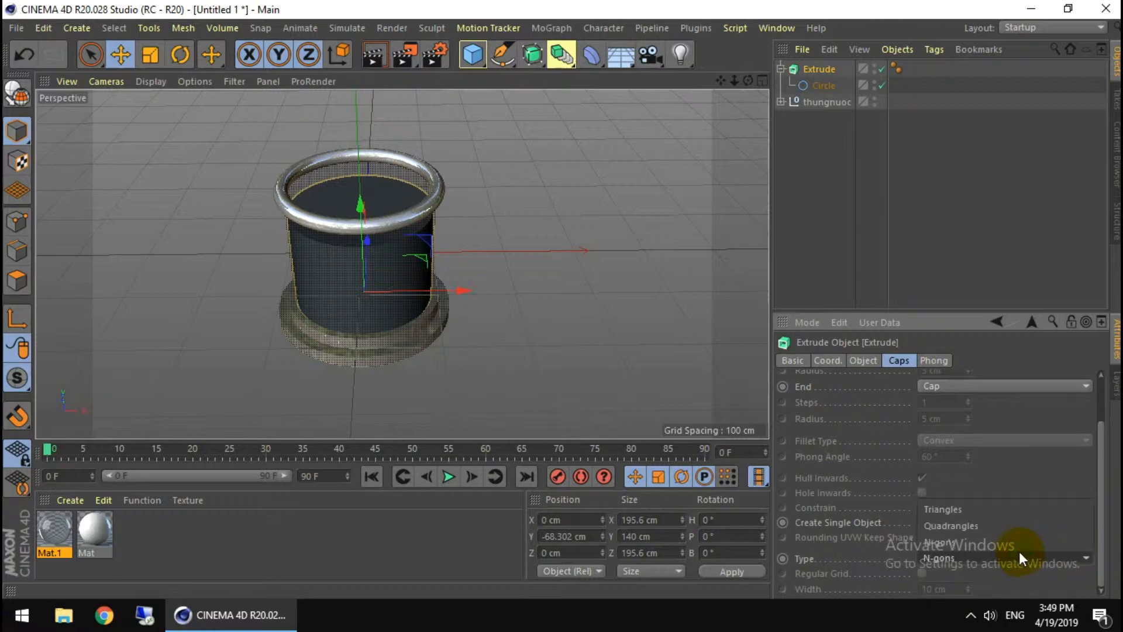
{"action": "left_click", "coordinate": [1014, 525]}
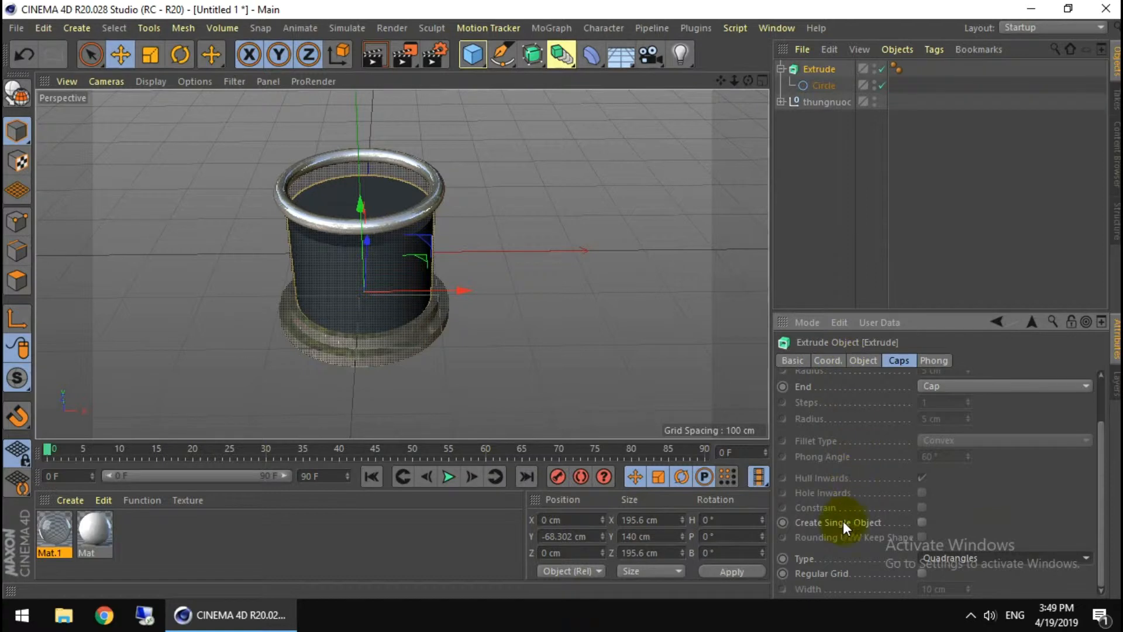
{"action": "left_click", "coordinate": [922, 573]}
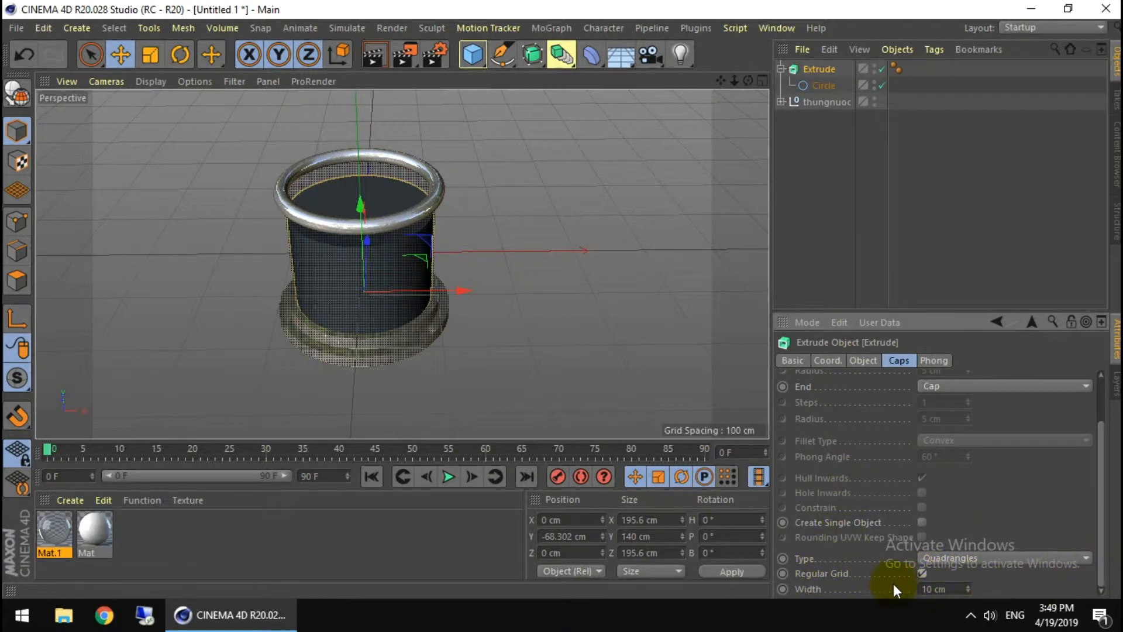
{"action": "left_click_drag", "start_coordinate": [1100, 465], "coordinate": [1075, 405]}
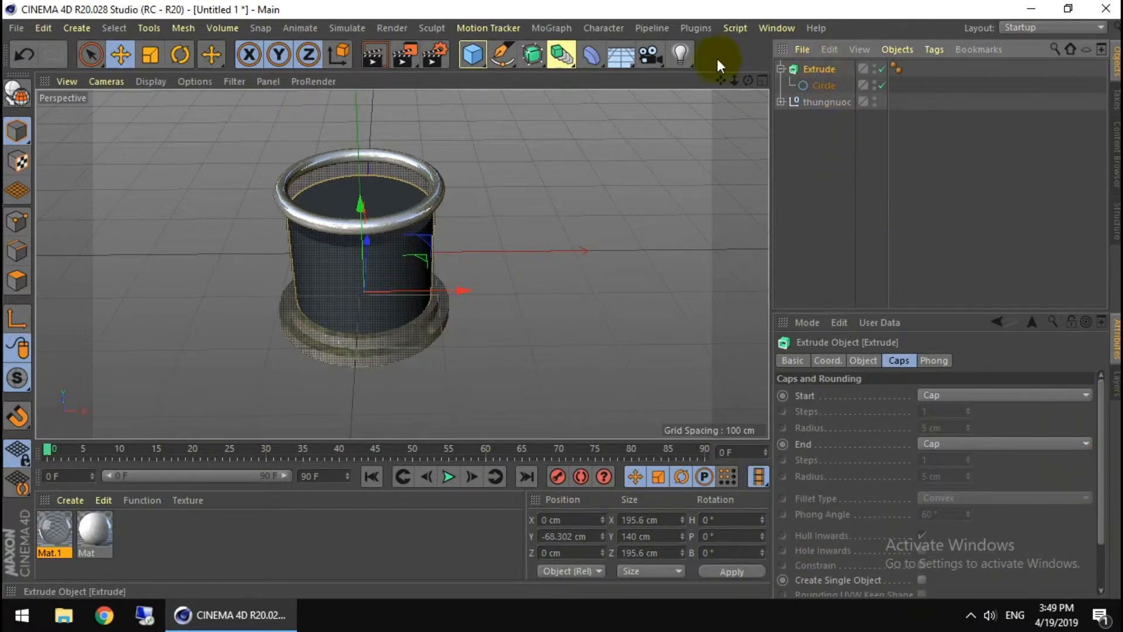
Step: Add a MoGraph Random effector and set its deformation to Point
{"action": "left_click", "coordinate": [549, 27]}
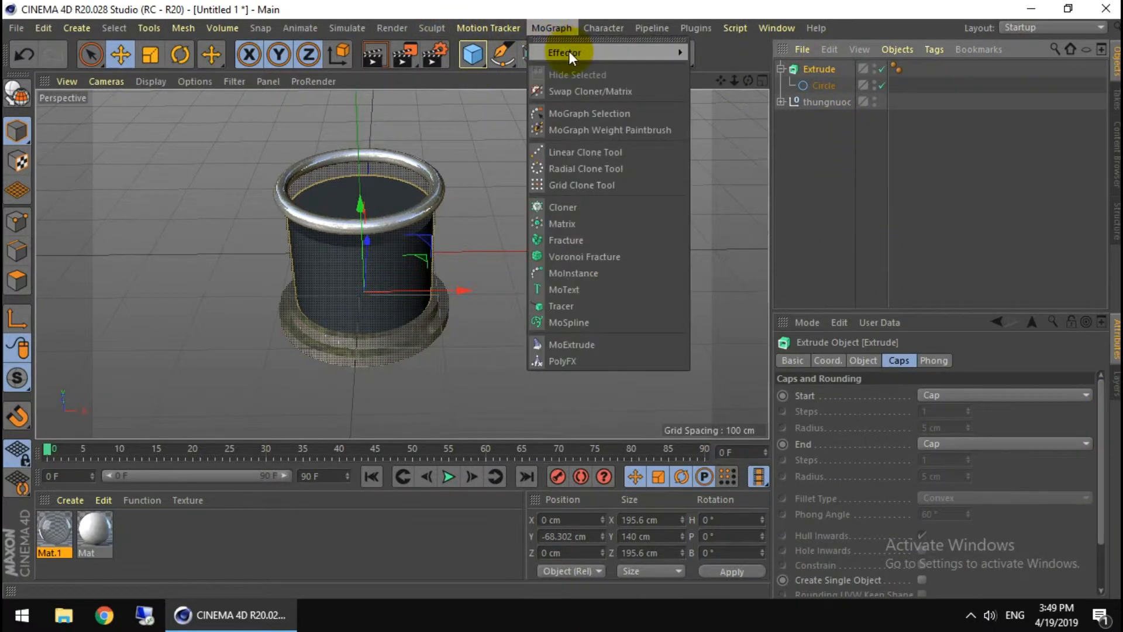
{"action": "mouse_move", "coordinate": [569, 52]}
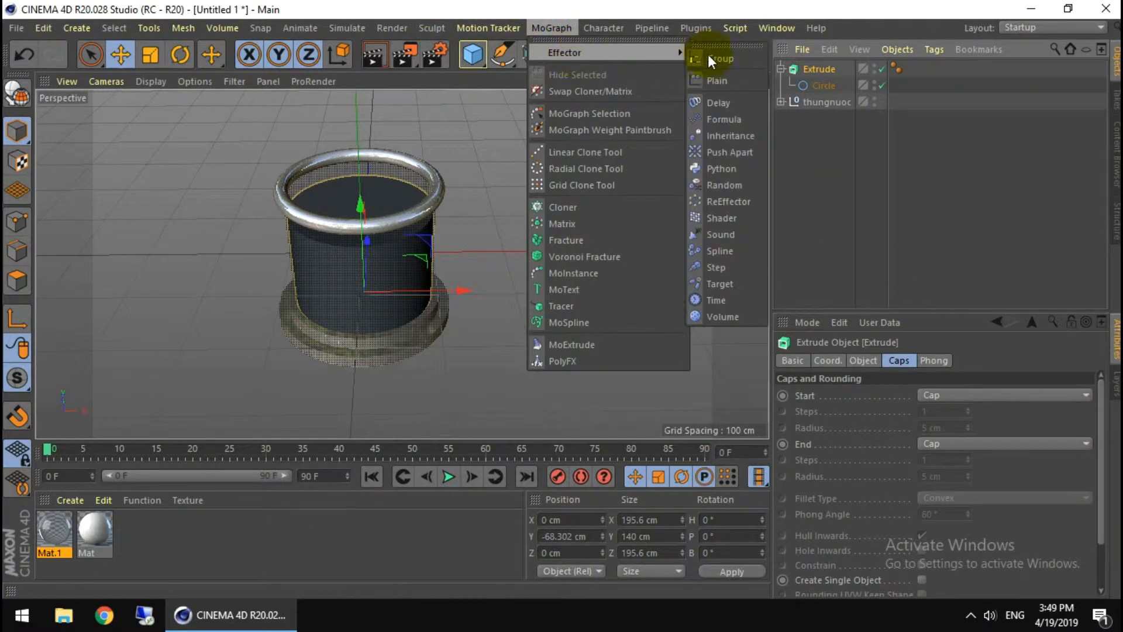
{"action": "left_click", "coordinate": [734, 184]}
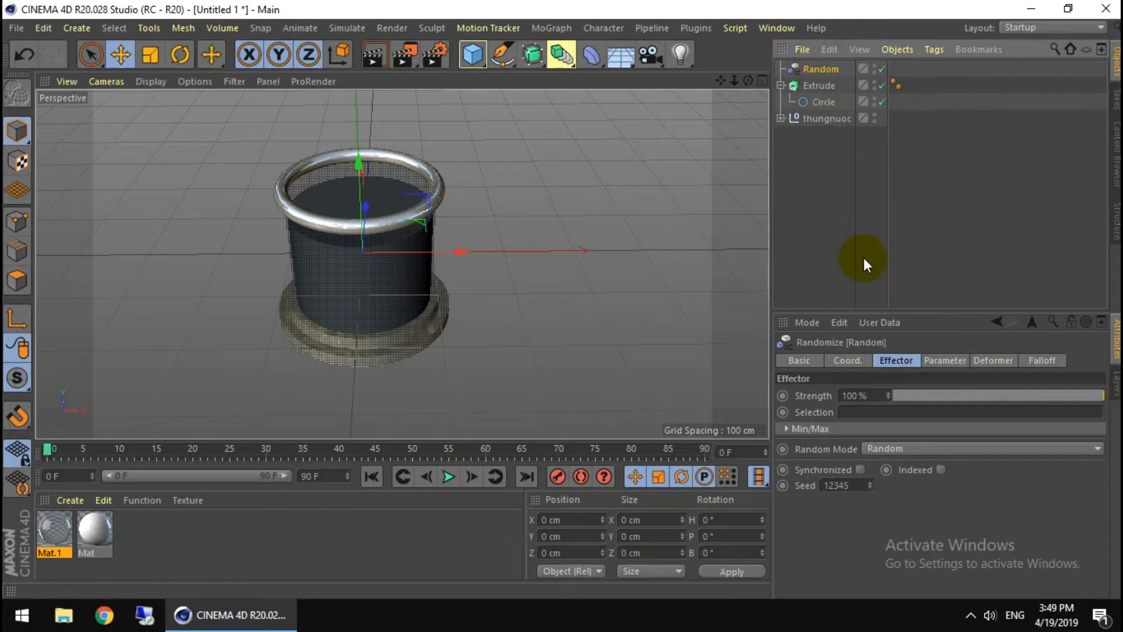
{"action": "left_click", "coordinate": [1038, 359]}
{"action": "left_click", "coordinate": [998, 360]}
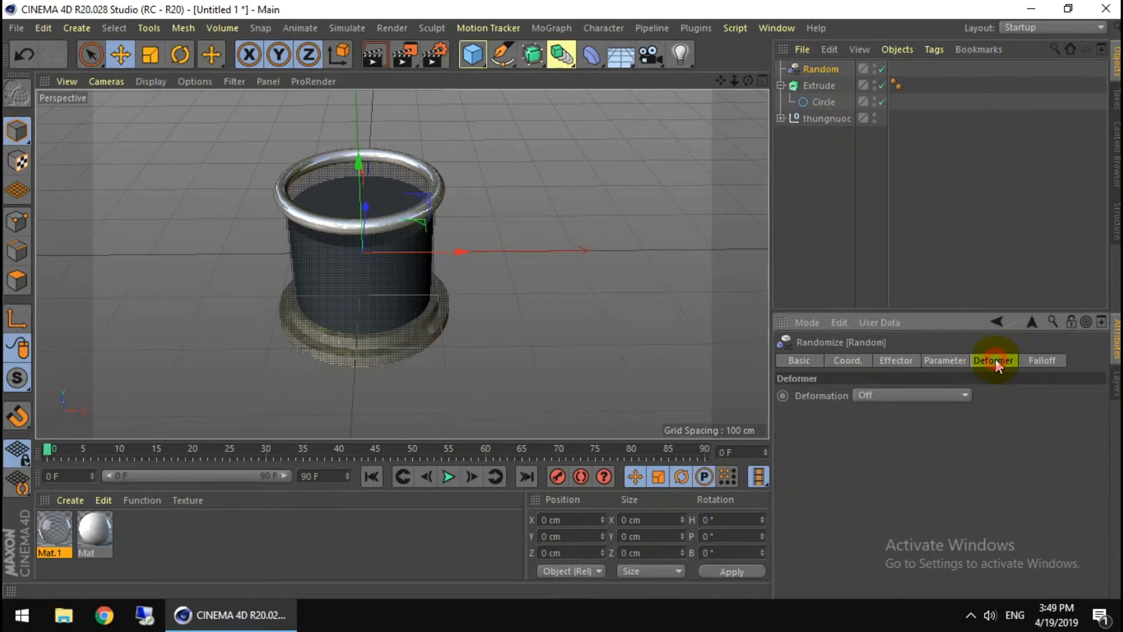
{"action": "left_click", "coordinate": [890, 399]}
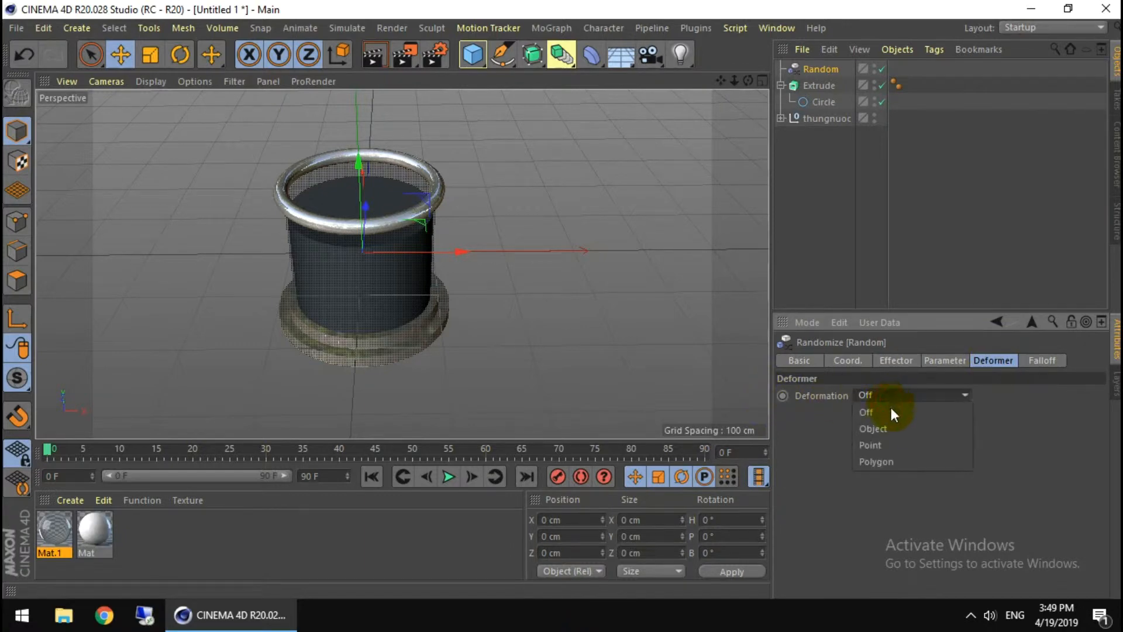
{"action": "left_click", "coordinate": [890, 444]}
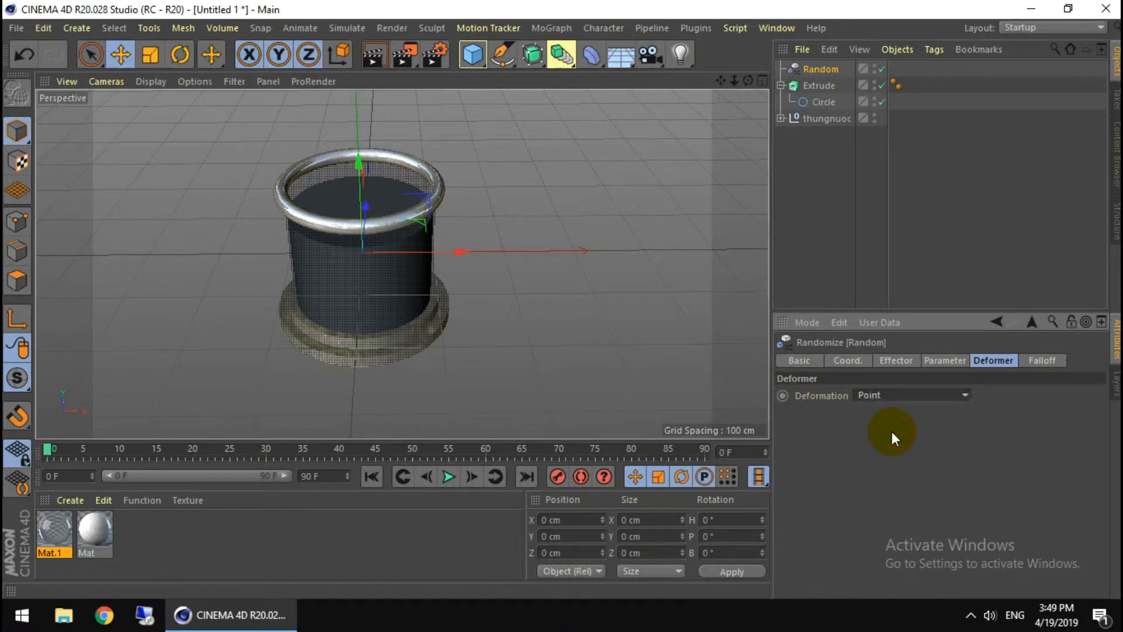
Step: Set the Random effector's transform space to Object and enable a uniform scale of -1
{"action": "left_click", "coordinate": [943, 361]}
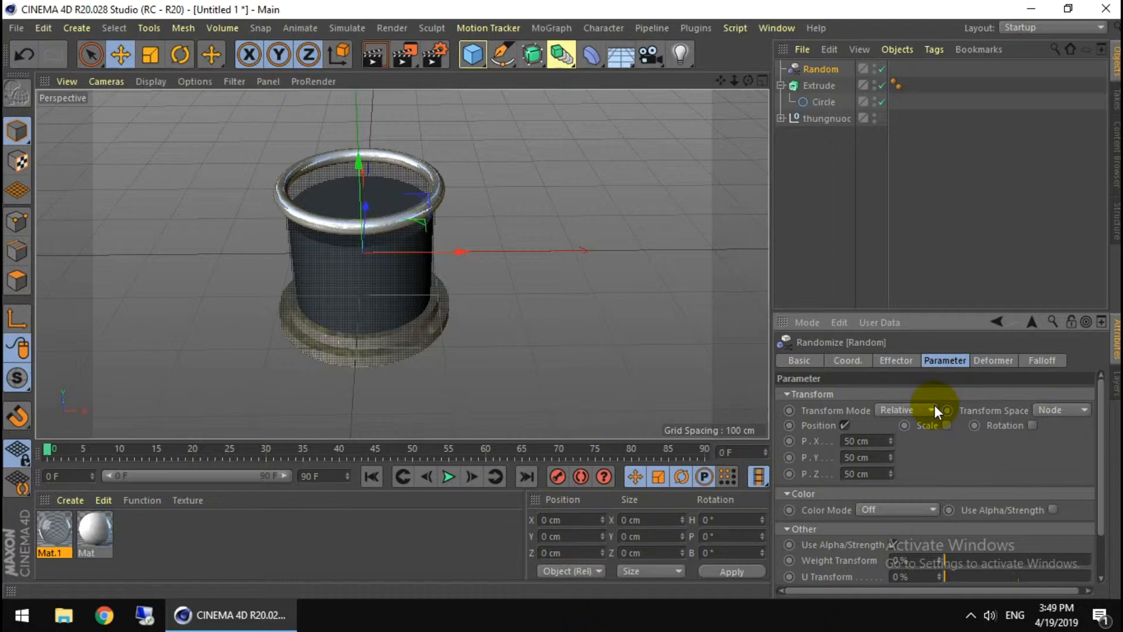
{"action": "left_click", "coordinate": [1065, 411]}
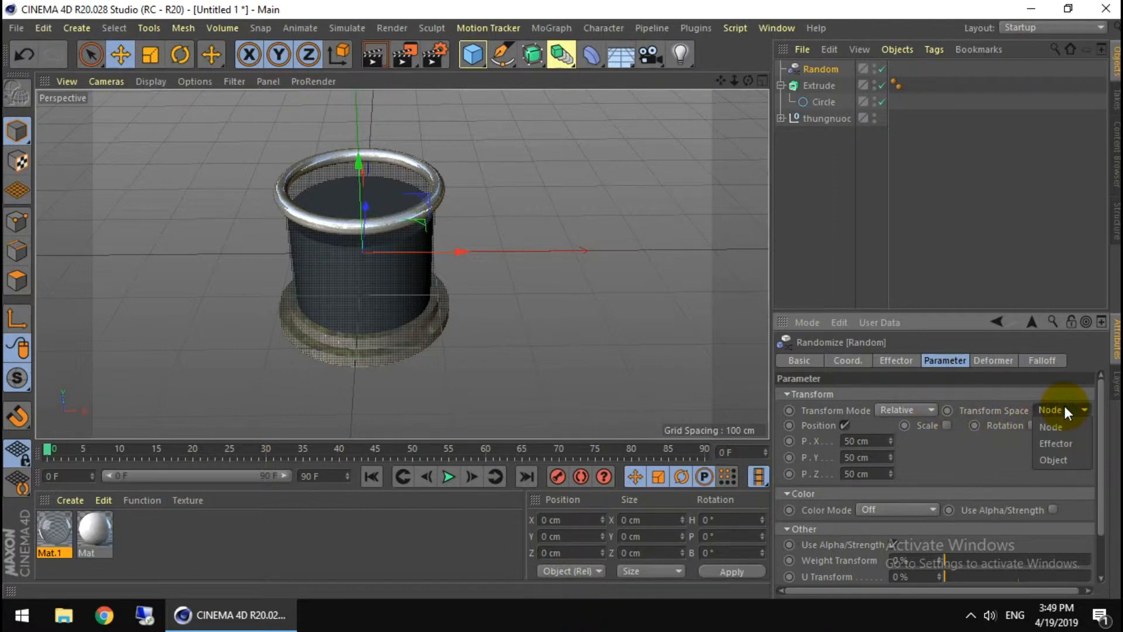
{"action": "left_click", "coordinate": [1053, 459]}
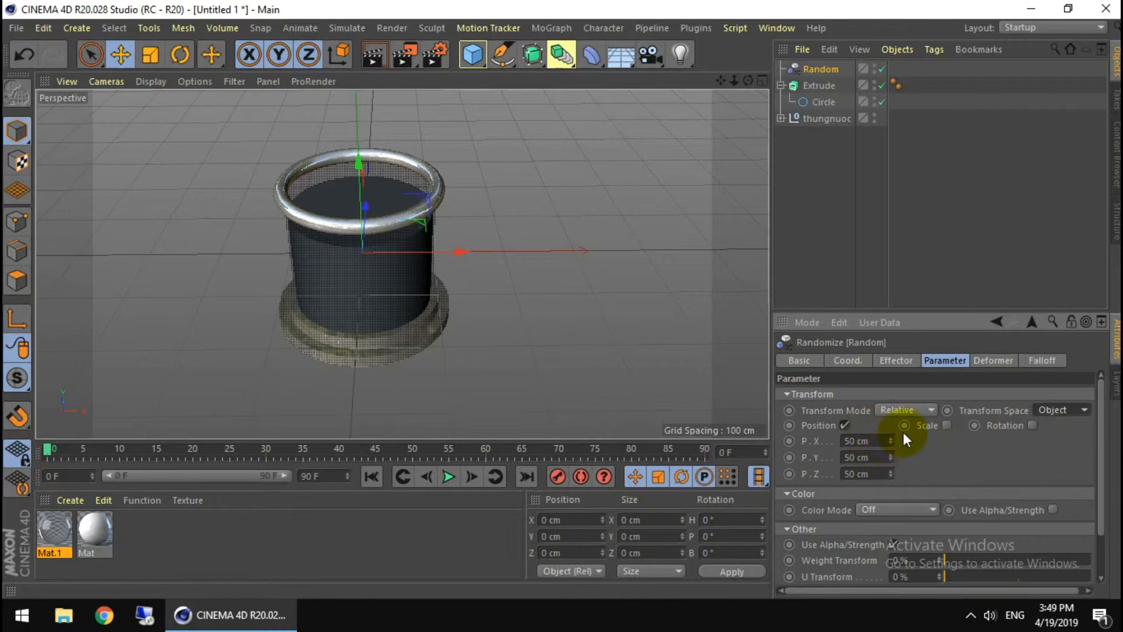
{"action": "left_click", "coordinate": [946, 425]}
{"action": "left_click", "coordinate": [988, 489]}
{"action": "left_click", "coordinate": [1002, 441]}
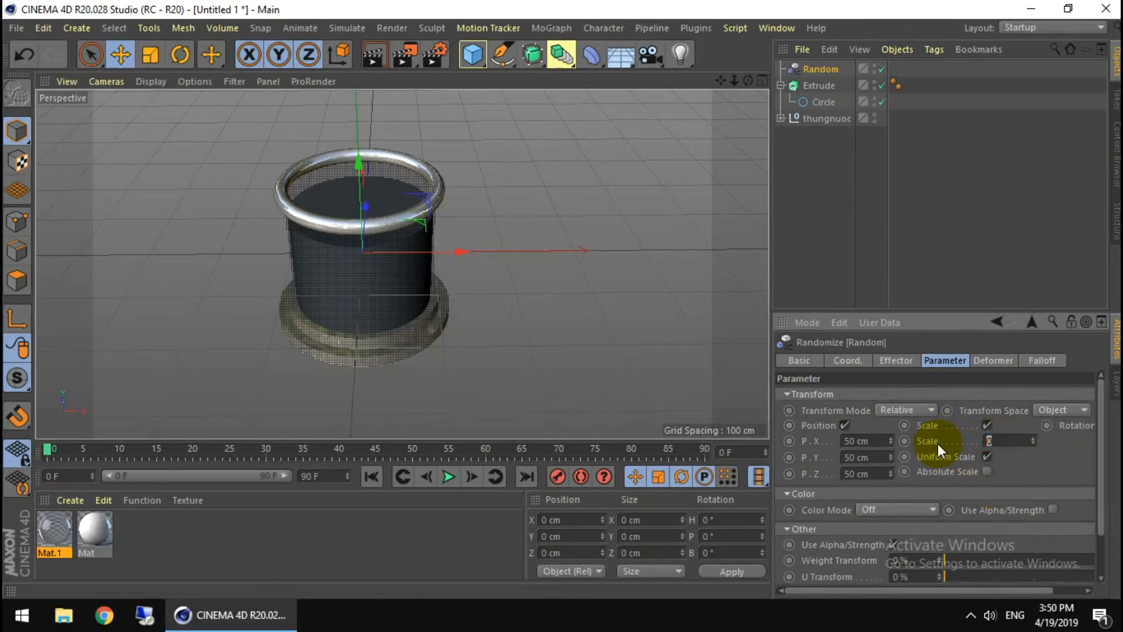
{"action": "type", "text": "-1"}
{"action": "left_click_drag", "start_coordinate": [1101, 475], "coordinate": [1102, 530]}
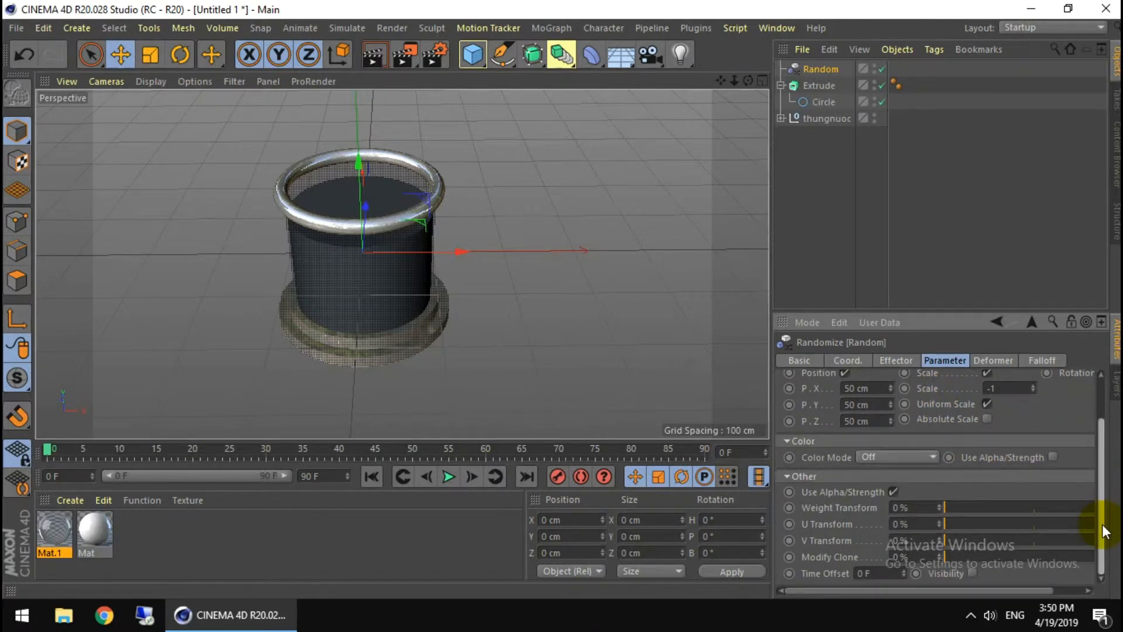
Step: Set the Random effector's random mode to Noise with 50% animation speed and 50% scale
{"action": "left_click", "coordinate": [901, 361]}
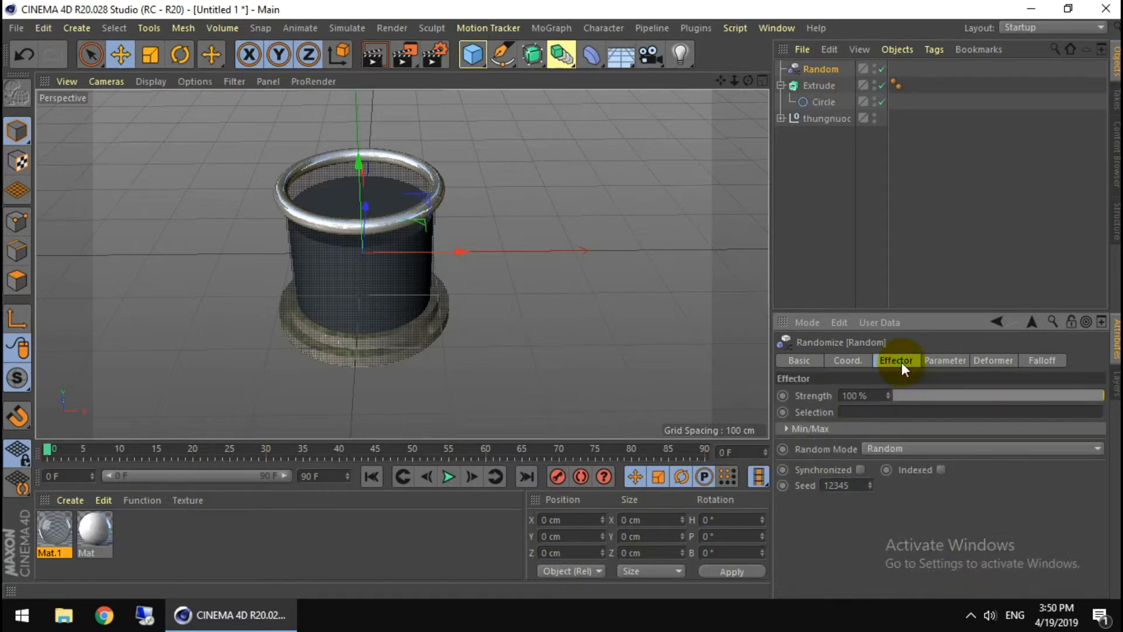
{"action": "left_click", "coordinate": [935, 449]}
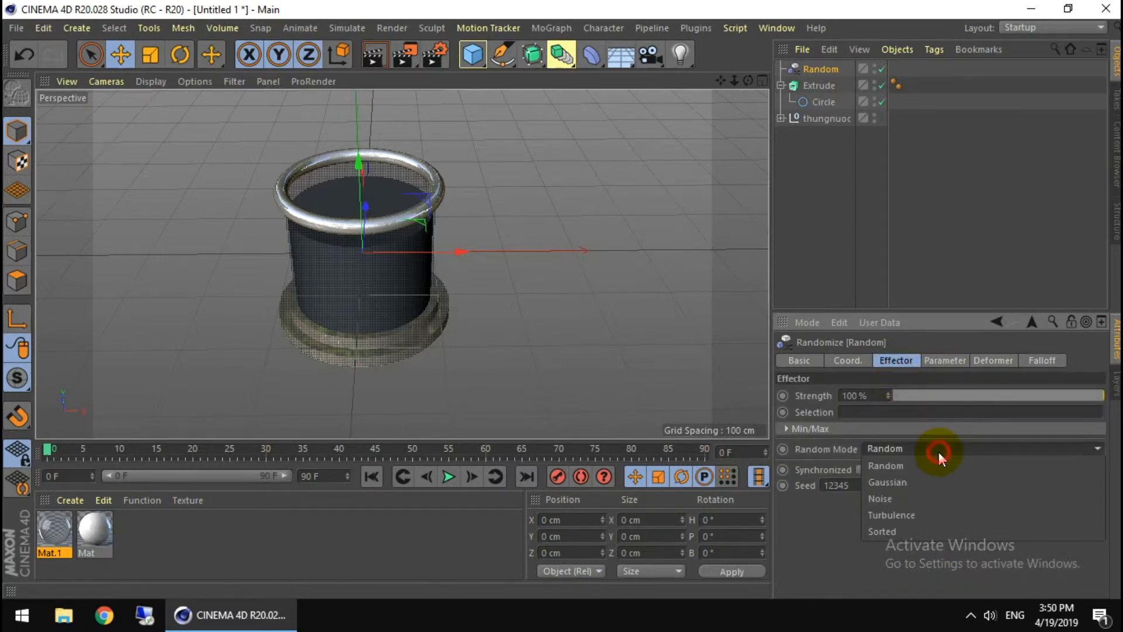
{"action": "left_click", "coordinate": [938, 497]}
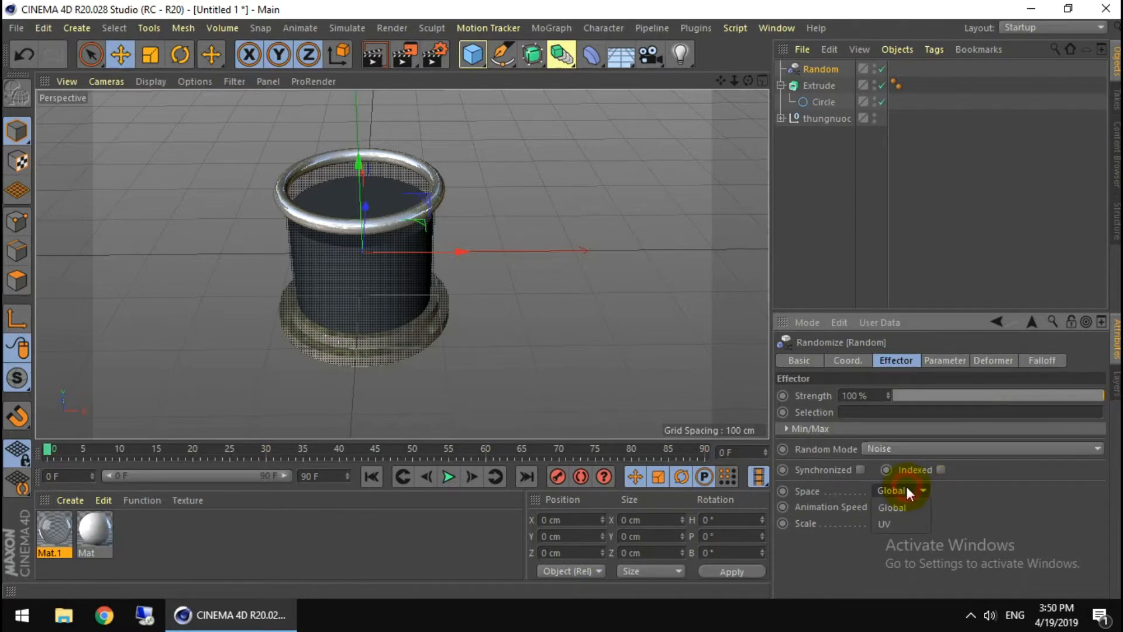
{"action": "double_click", "coordinate": [910, 505]}
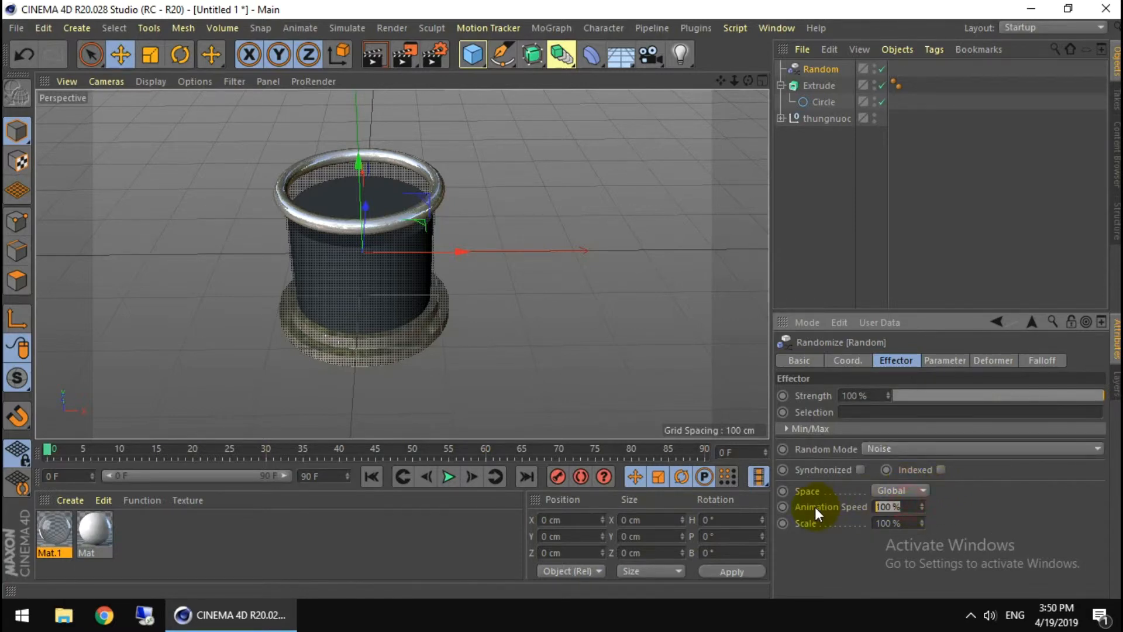
{"action": "type", "text": "50"}
{"action": "key", "text": "Tab"}
{"action": "type", "text": "50"}
{"action": "key", "text": "Return"}
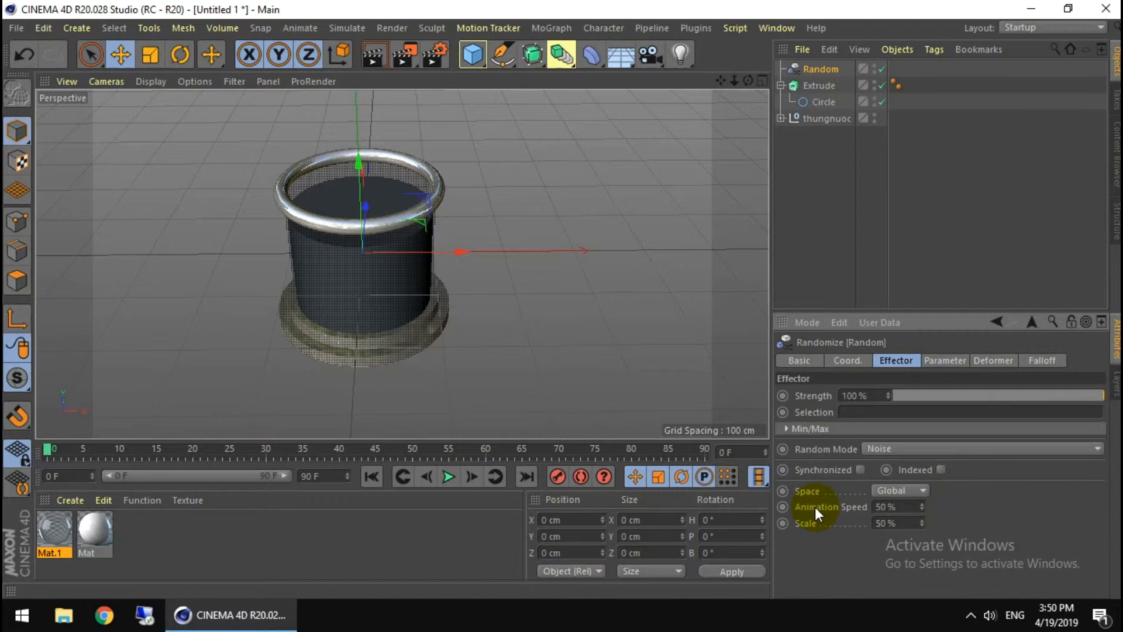
Step: Preview the animation of the water and return to the first frame
{"action": "left_click", "coordinate": [847, 368]}
{"action": "left_click", "coordinate": [811, 364]}
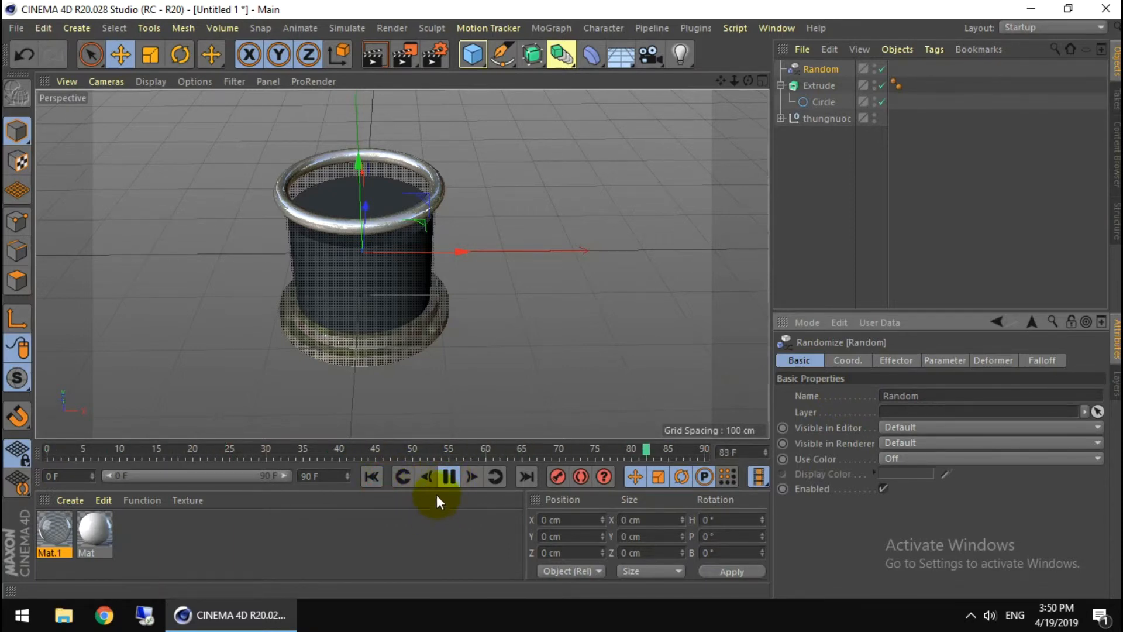
{"action": "left_click", "coordinate": [449, 477]}
{"action": "left_click", "coordinate": [378, 476]}
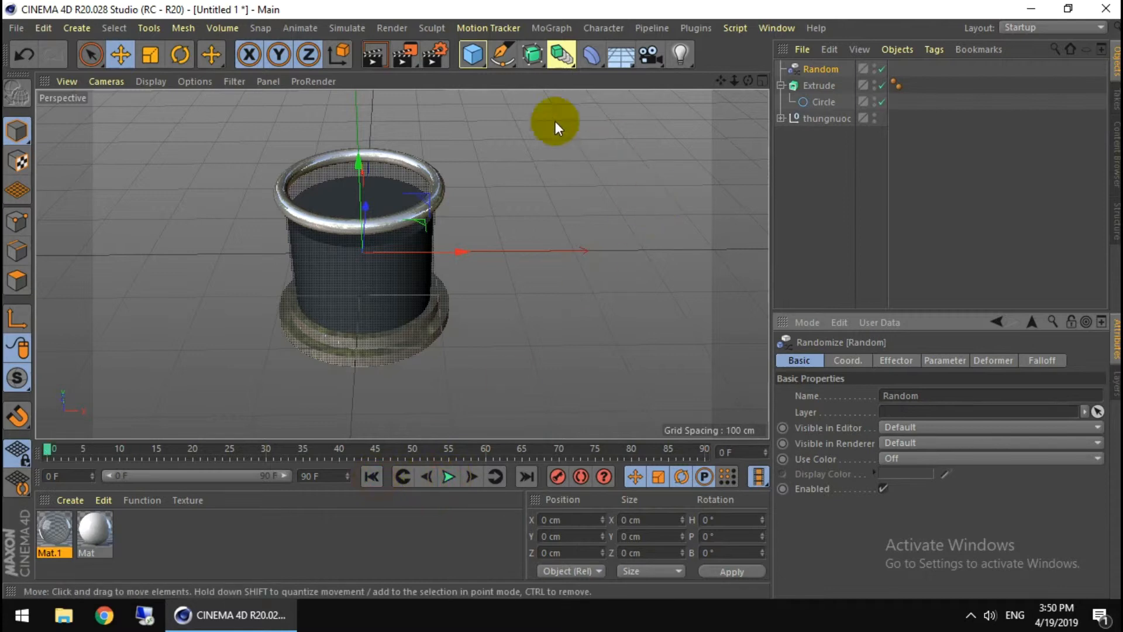
Step: Add a Null named nuoc and make the Random effector and the Extrude object its children
{"action": "left_click_drag", "start_coordinate": [475, 57], "coordinate": [537, 75]}
{"action": "double_click", "coordinate": [811, 70]}
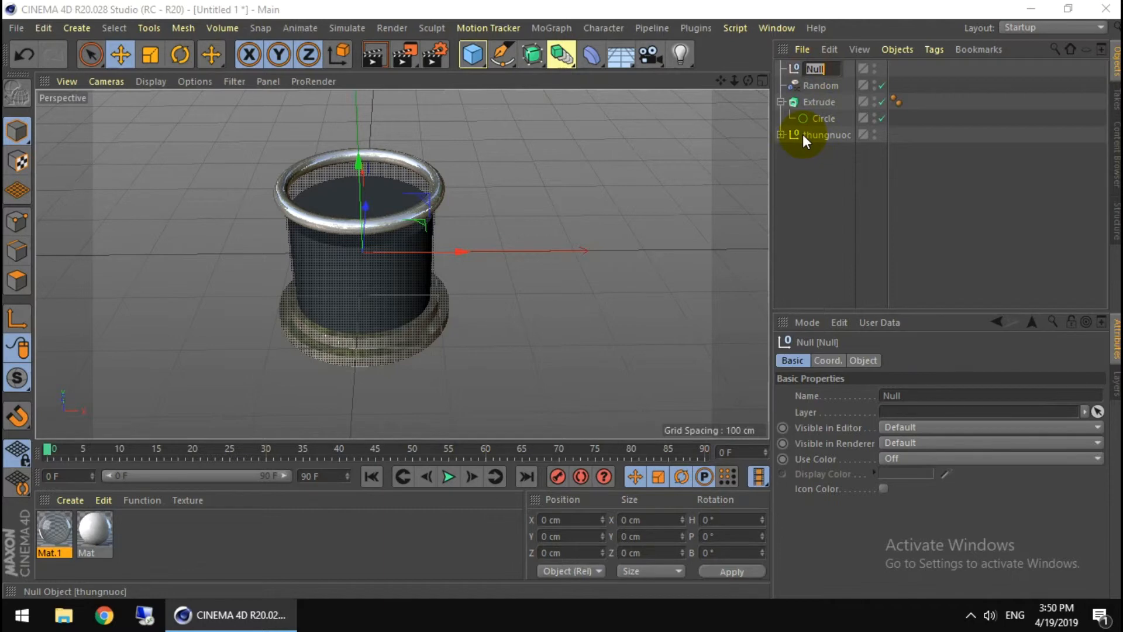
{"action": "type", "text": "nuoc"}
{"action": "key", "text": "Return"}
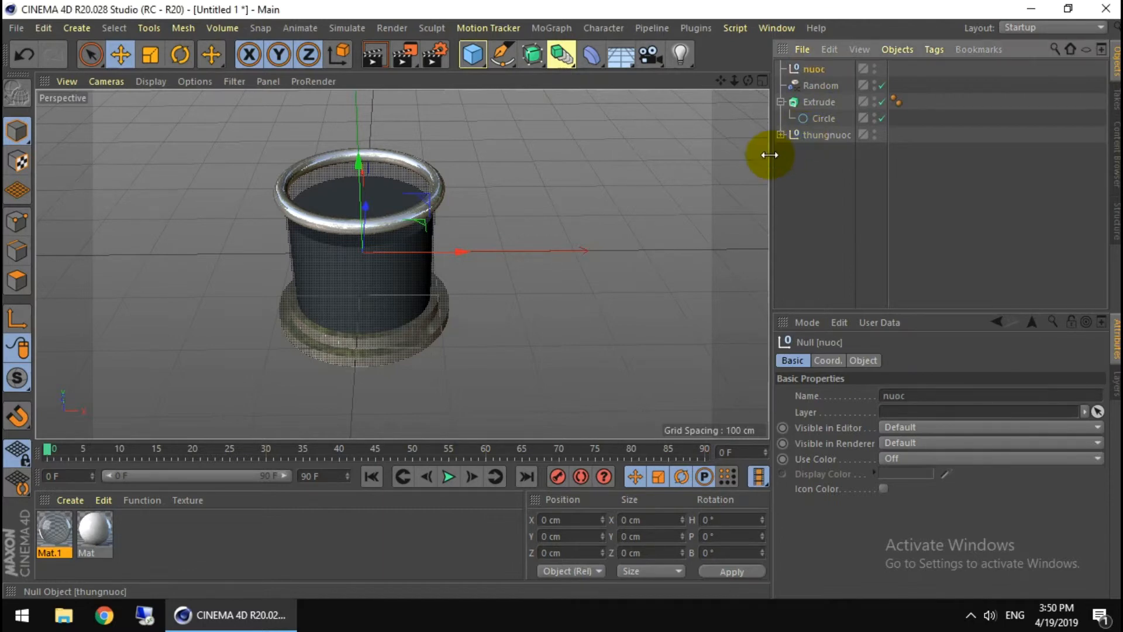
{"action": "left_click", "coordinate": [821, 86]}
{"action": "left_click", "coordinate": [825, 105], "text": "ctrl"}
{"action": "left_click_drag", "start_coordinate": [825, 104], "coordinate": [820, 71]}
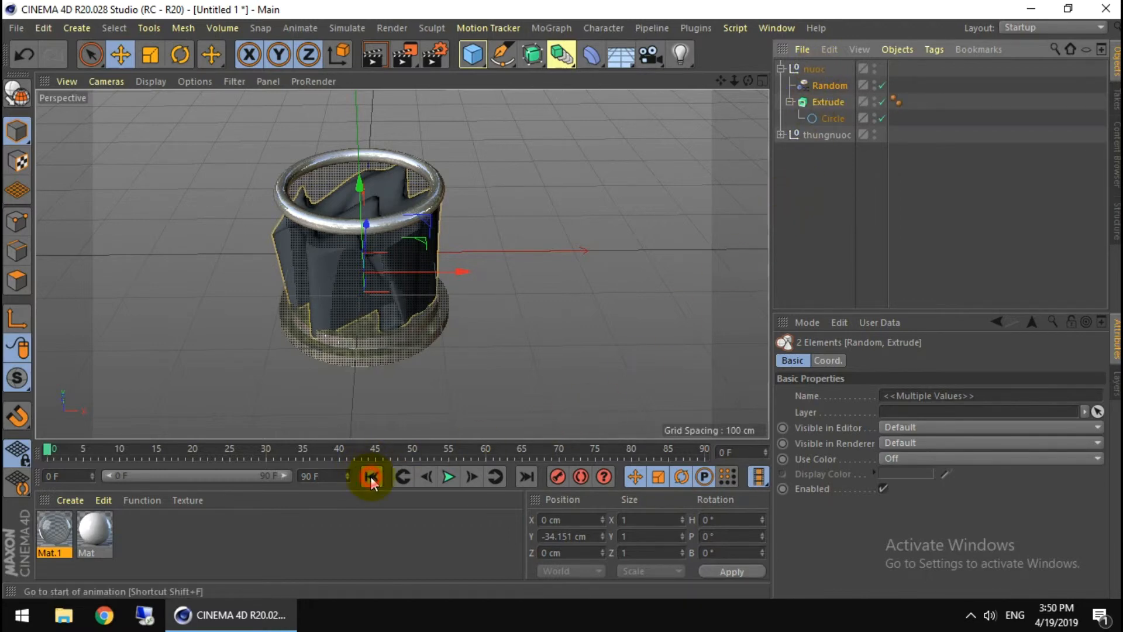
Step: Play the animation to check the water's deformation inside the container, and rewind to the start
{"action": "left_click", "coordinate": [448, 478]}
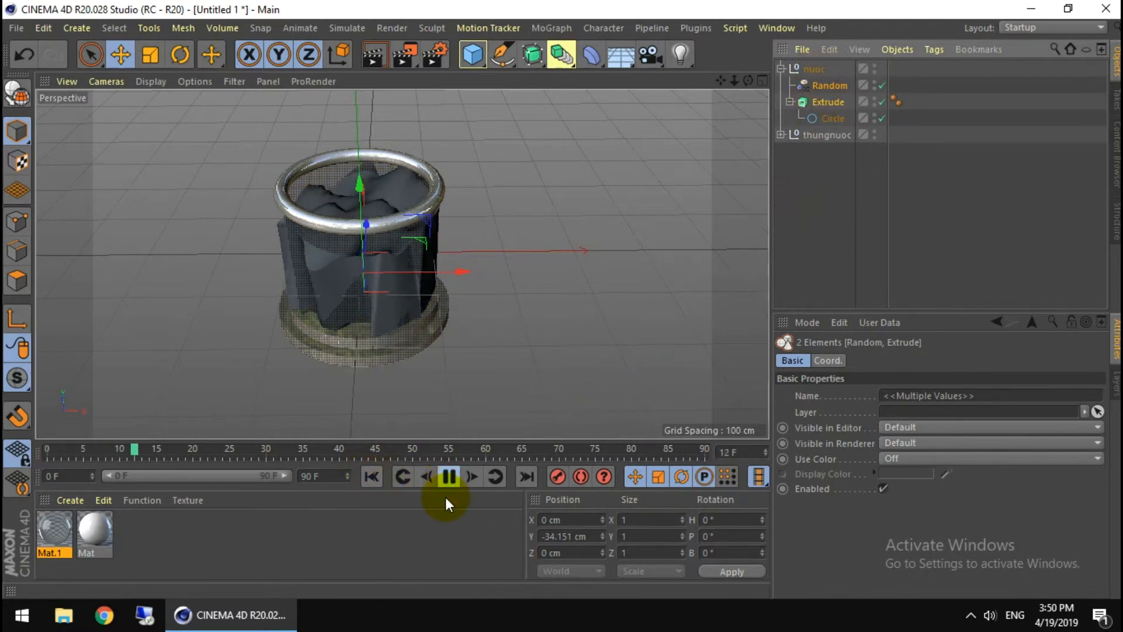
{"action": "left_click", "coordinate": [448, 478]}
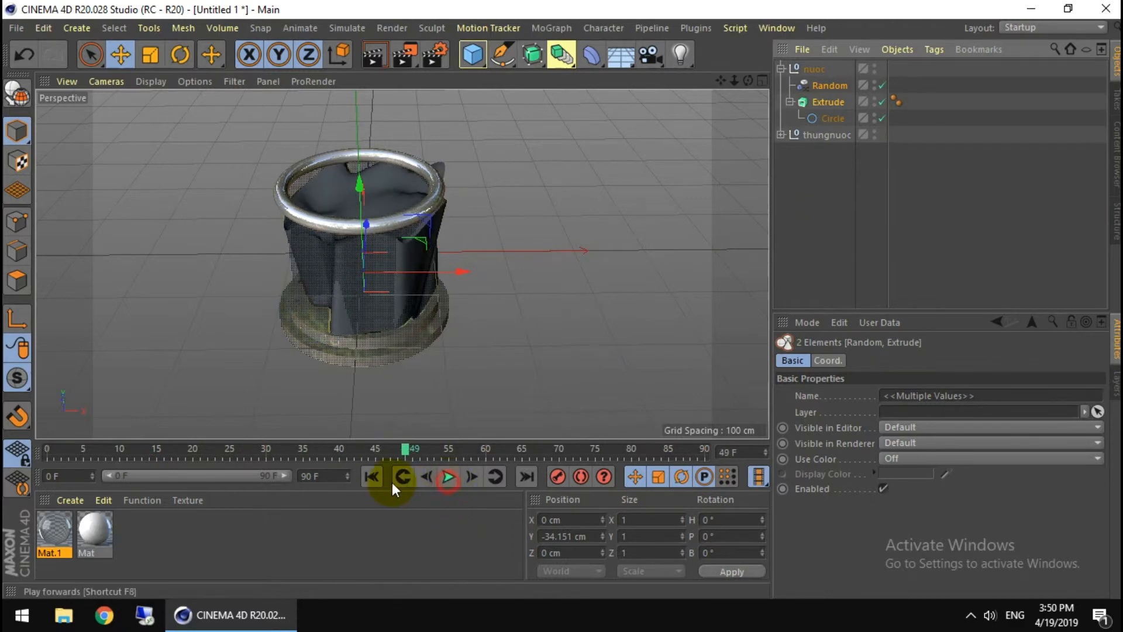
{"action": "left_click", "coordinate": [372, 476]}
Step: Set the Random effector's position variation to 0 cm in X and 20 cm in Y
{"action": "left_click", "coordinate": [827, 85]}
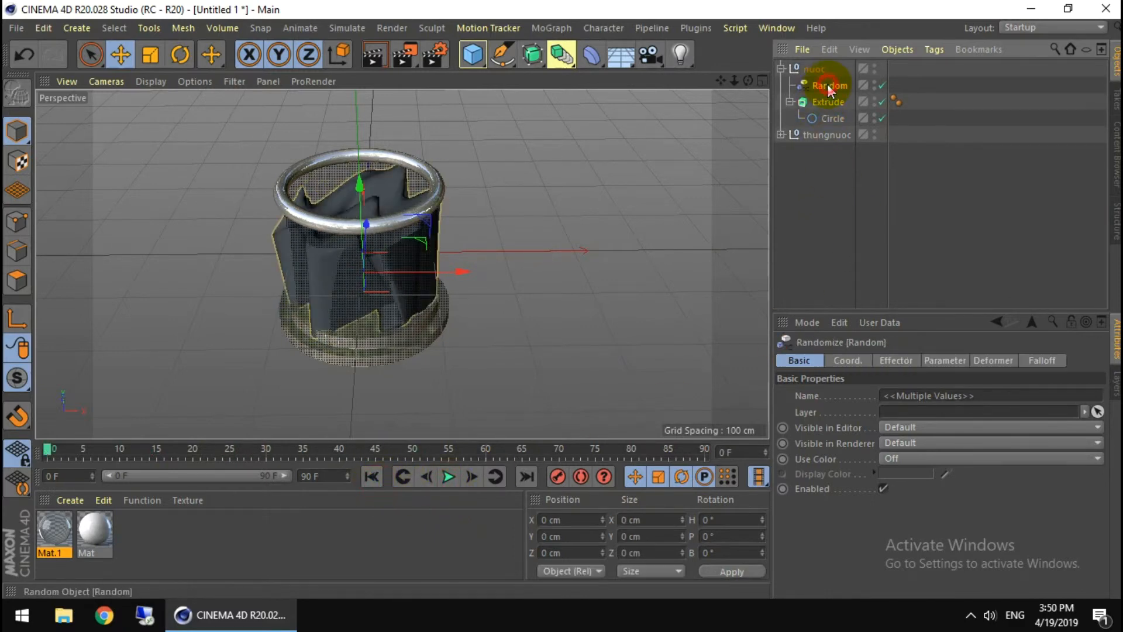
{"action": "left_click", "coordinate": [896, 359]}
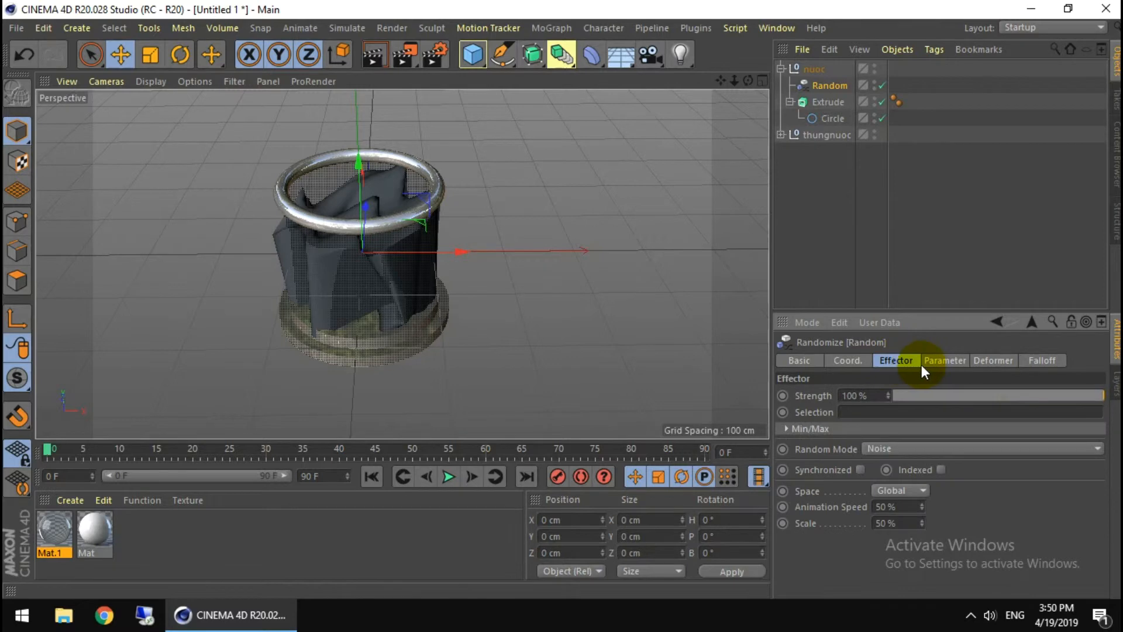
{"action": "left_click", "coordinate": [939, 360]}
{"action": "left_click_drag", "start_coordinate": [872, 441], "coordinate": [778, 446]}
{"action": "type", "text": "20"}
{"action": "key", "text": "Return"}
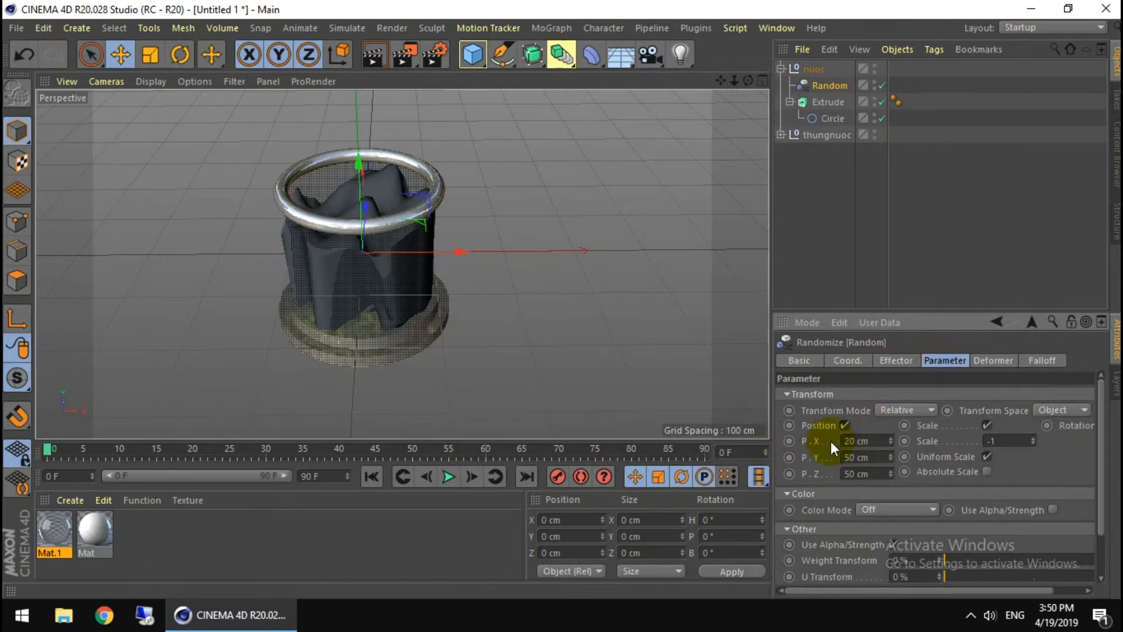
{"action": "left_click_drag", "start_coordinate": [875, 438], "coordinate": [760, 442]}
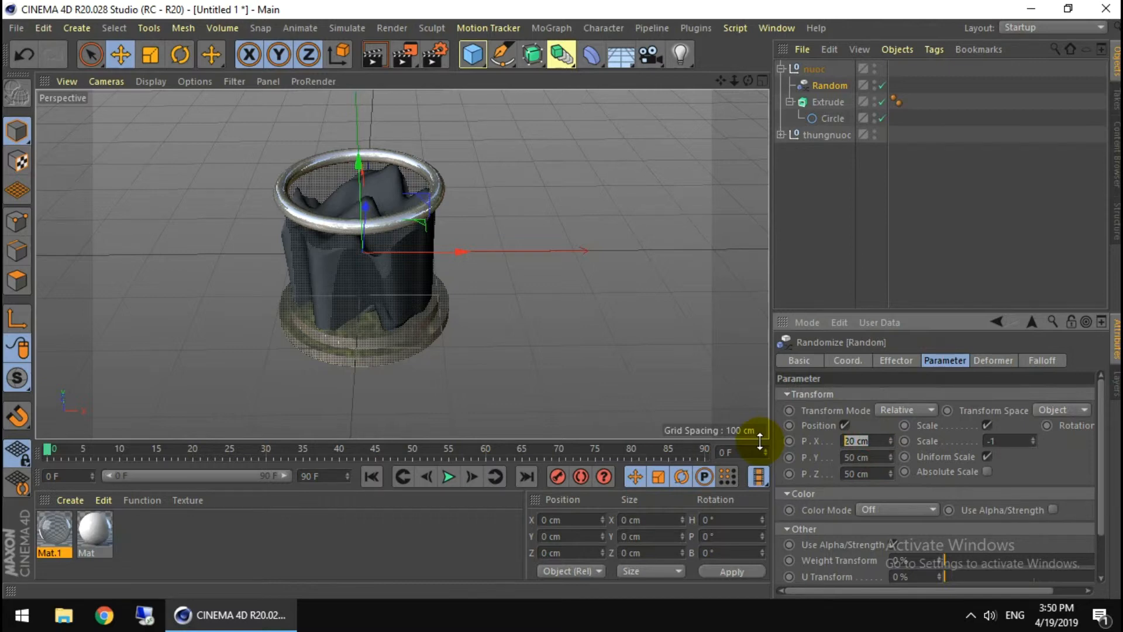
{"action": "type", "text": "0"}
{"action": "key", "text": "Return"}
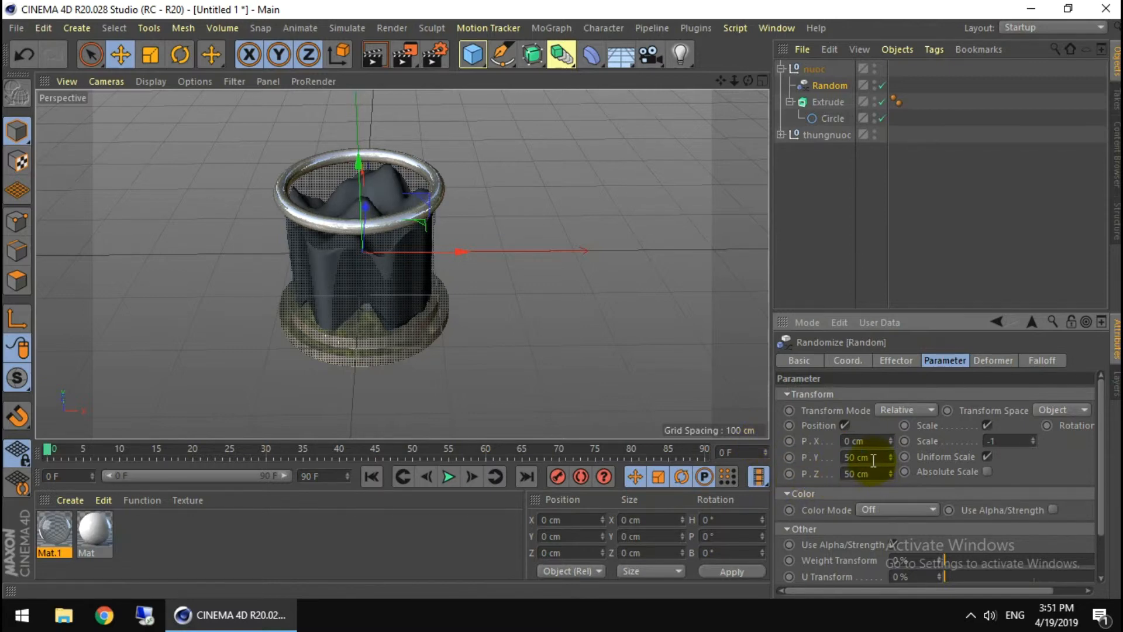
{"action": "left_click_drag", "start_coordinate": [866, 457], "coordinate": [789, 460]}
{"action": "type", "text": "20"}
{"action": "key", "text": "Return"}
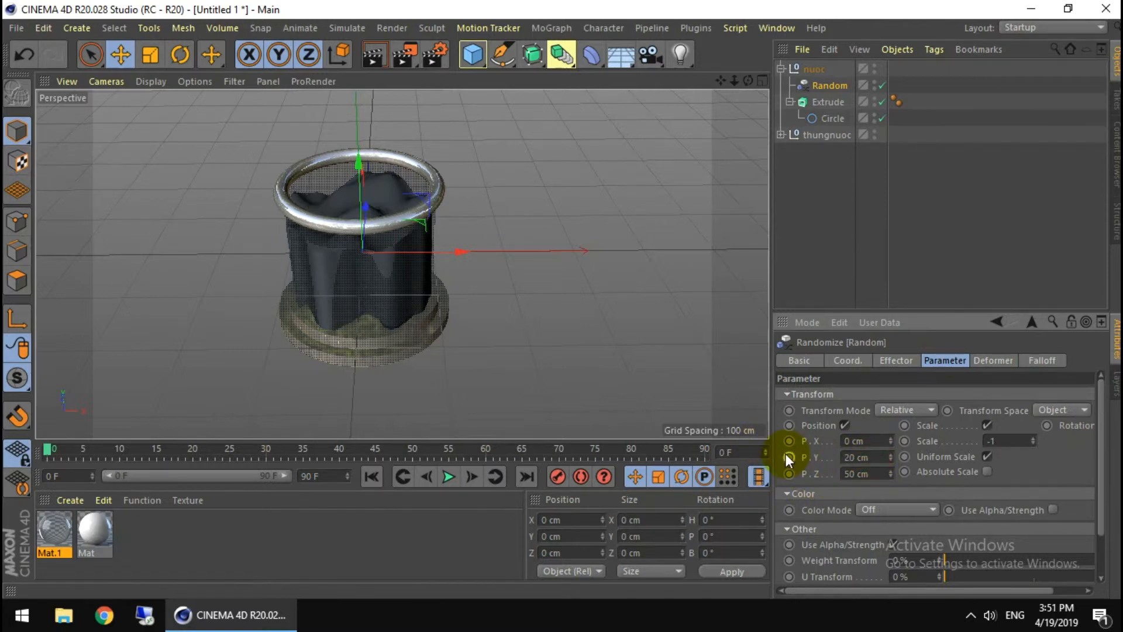
Step: Set the Random effector's position variation to 0 cm in Y and Z
{"action": "left_click_drag", "start_coordinate": [871, 457], "coordinate": [682, 449]}
{"action": "type", "text": "0"}
{"action": "key", "text": "Return"}
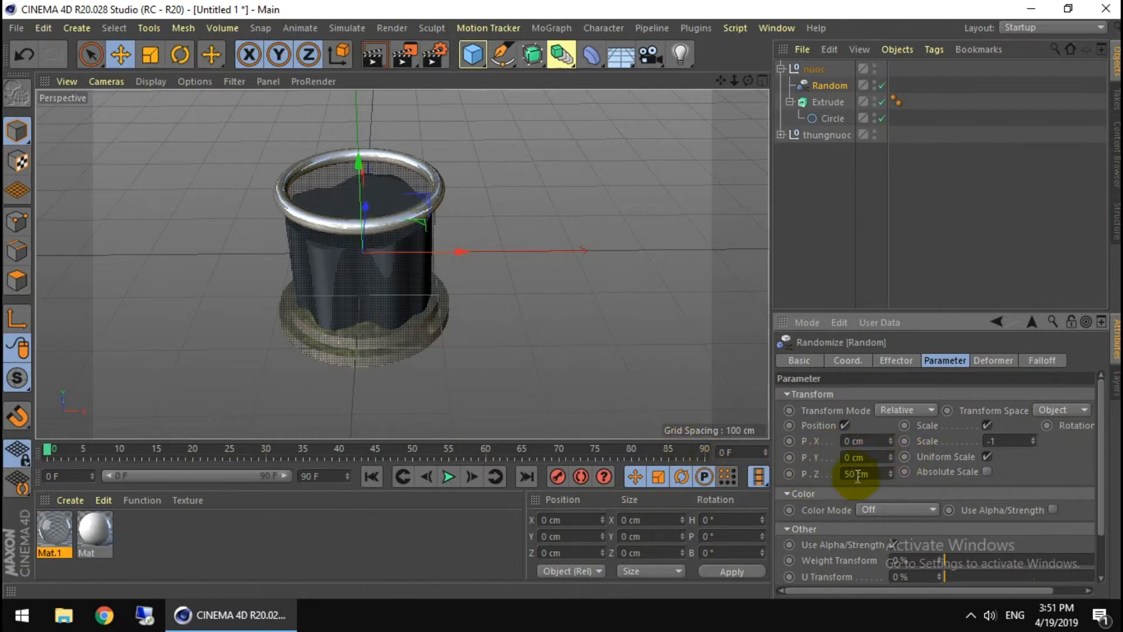
{"action": "left_click_drag", "start_coordinate": [870, 474], "coordinate": [773, 476]}
{"action": "type", "text": "0"}
{"action": "key", "text": "Return"}
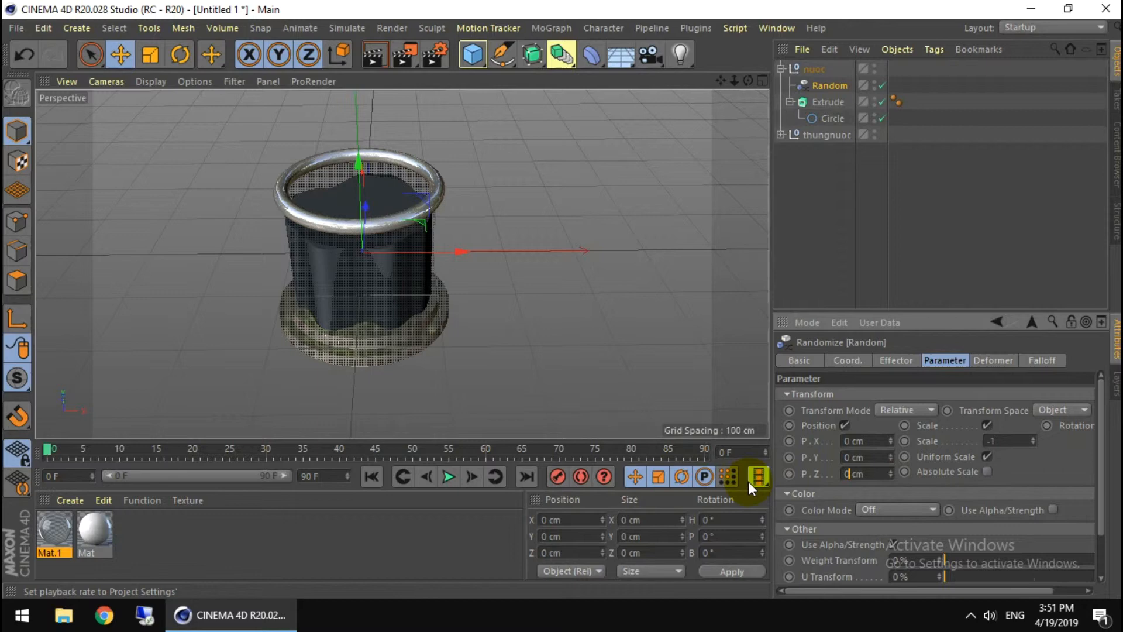
Step: Set the Random effector's position variation to 5 cm in X, Y and Z
{"action": "left_click_drag", "start_coordinate": [869, 474], "coordinate": [801, 455]}
{"action": "type", "text": "55"}
{"action": "left_click_drag", "start_coordinate": [868, 441], "coordinate": [773, 444]}
{"action": "type", "text": "5"}
{"action": "left_click", "coordinate": [821, 462]}
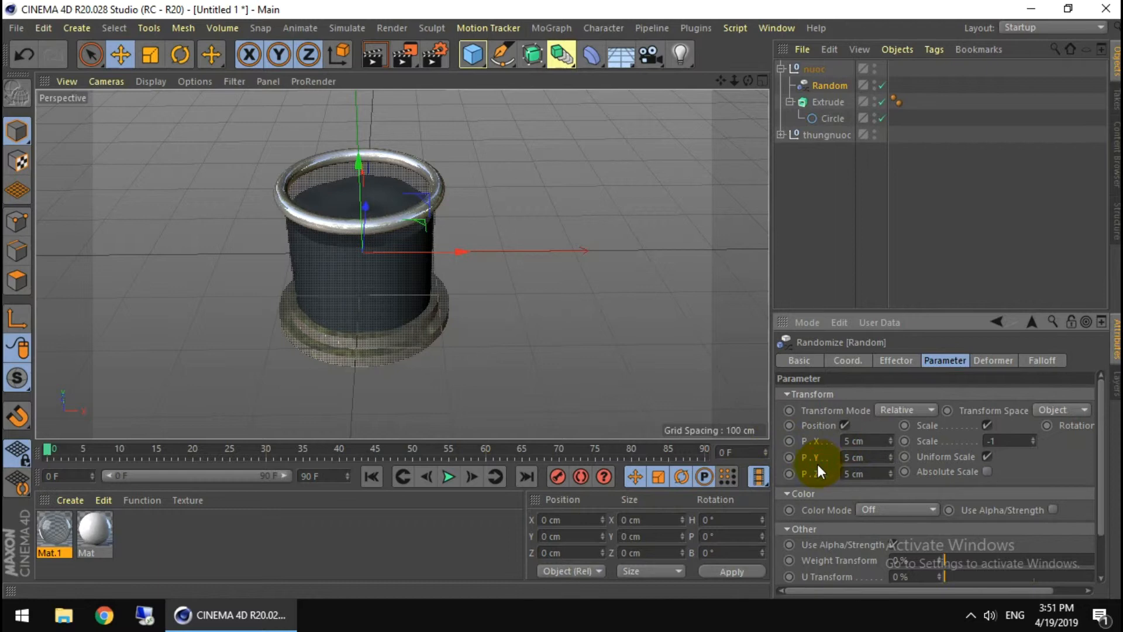
Step: Play the animation while viewing the water surface from above, and rewind to the first frame
{"action": "left_click", "coordinate": [447, 476]}
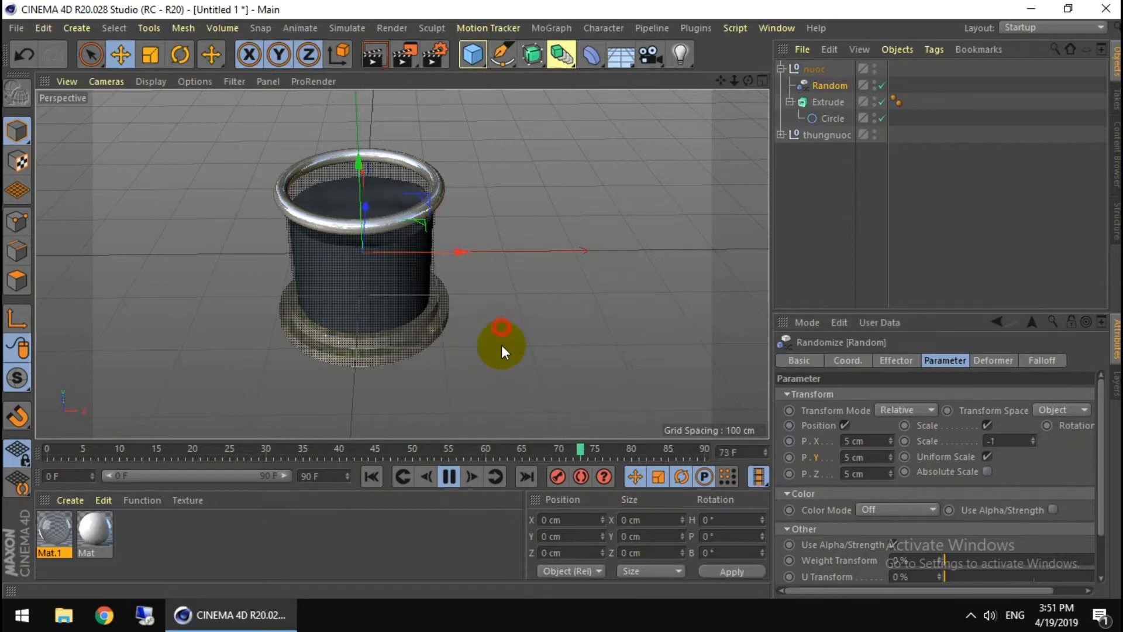
{"action": "left_click_drag", "start_coordinate": [502, 338], "coordinate": [501, 388], "text": "alt"}
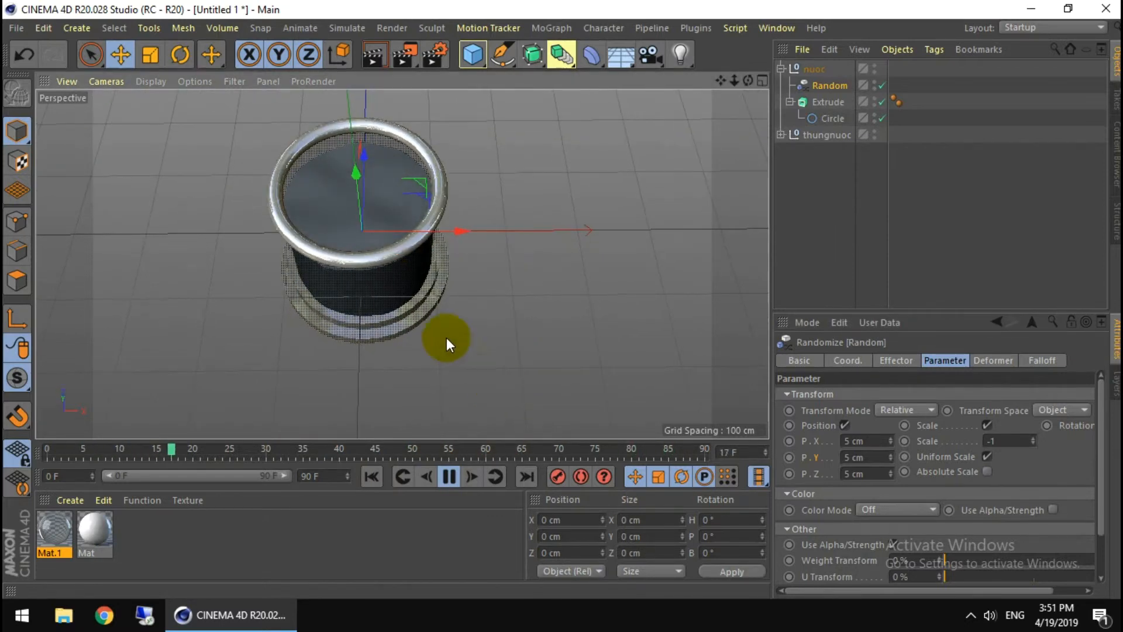
{"action": "scroll", "coordinate": [370, 262], "scroll_direction": "up", "scroll_amount": 4}
{"action": "left_click_drag", "start_coordinate": [724, 79], "coordinate": [725, 100]}
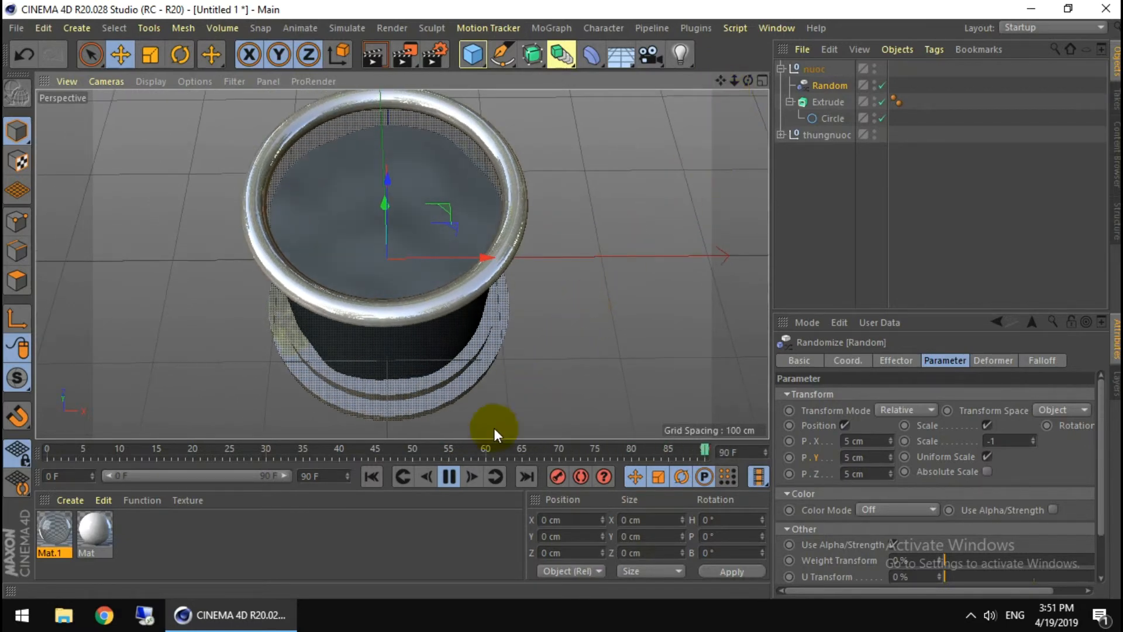
{"action": "left_click", "coordinate": [448, 477]}
{"action": "left_click", "coordinate": [372, 477]}
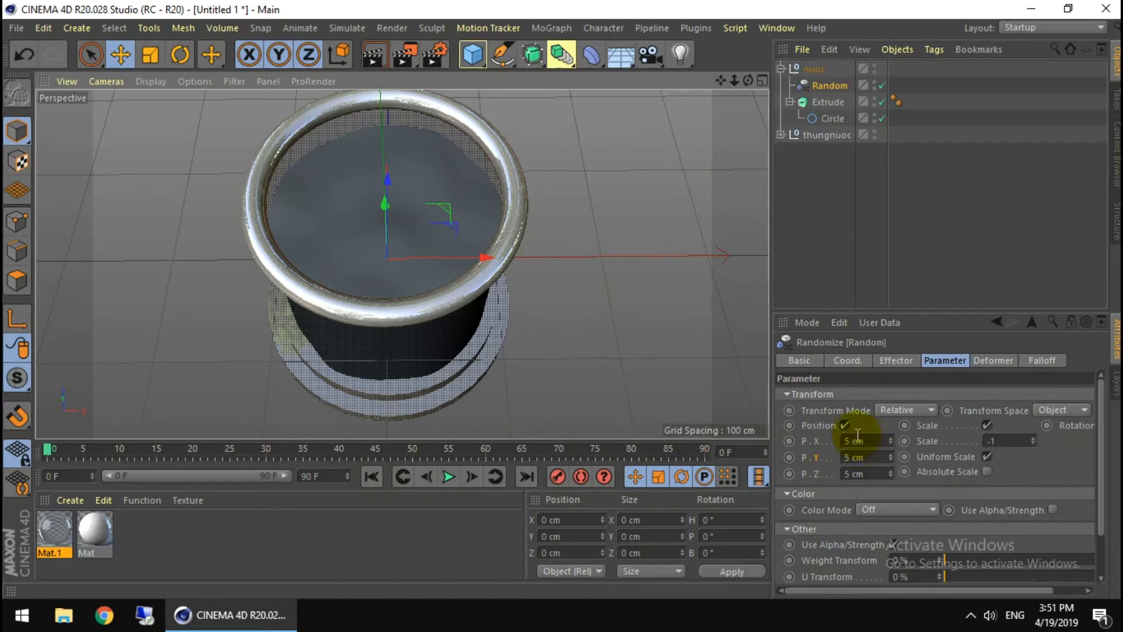
Step: Create a new material and set its color to pure blue with H 238°, S 100% and V 100%
{"action": "left_click_drag", "start_coordinate": [602, 367], "coordinate": [617, 293], "text": "alt"}
{"action": "left_click_drag", "start_coordinate": [728, 92], "coordinate": [665, 216], "text": "alt"}
{"action": "left_click", "coordinate": [61, 499]}
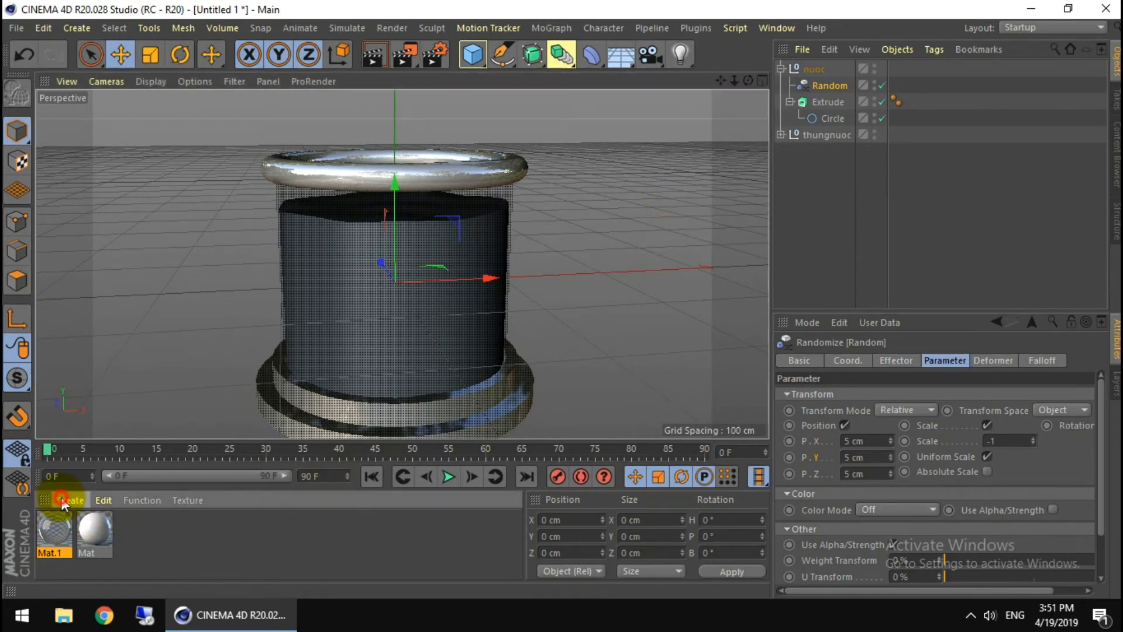
{"action": "mouse_move", "coordinate": [113, 380]}
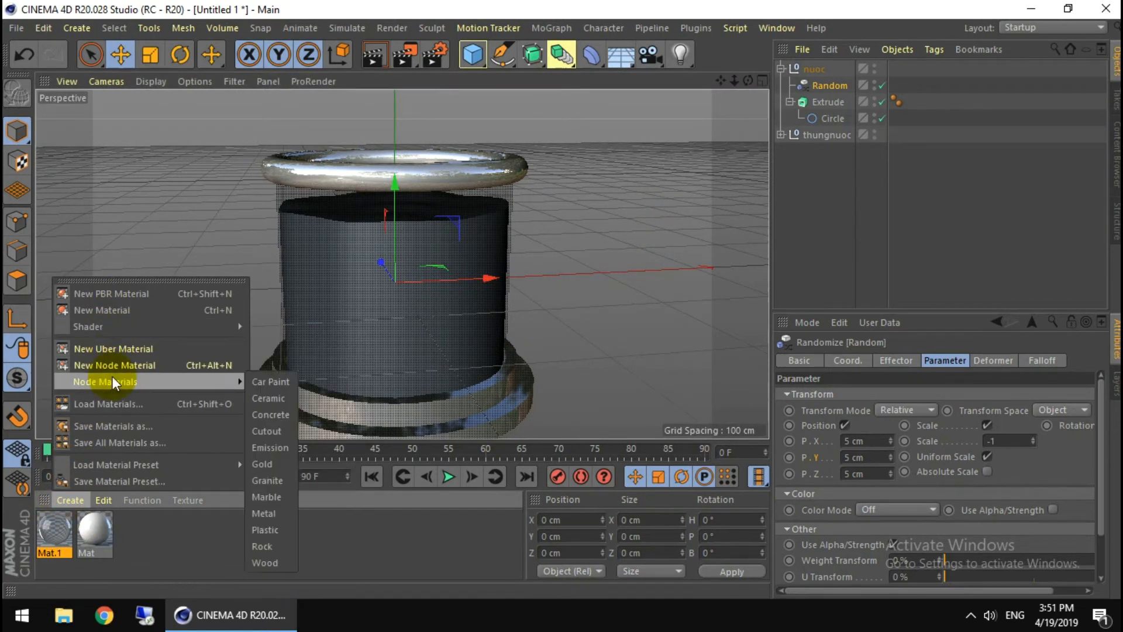
{"action": "left_click", "coordinate": [122, 313]}
{"action": "left_click", "coordinate": [48, 542]}
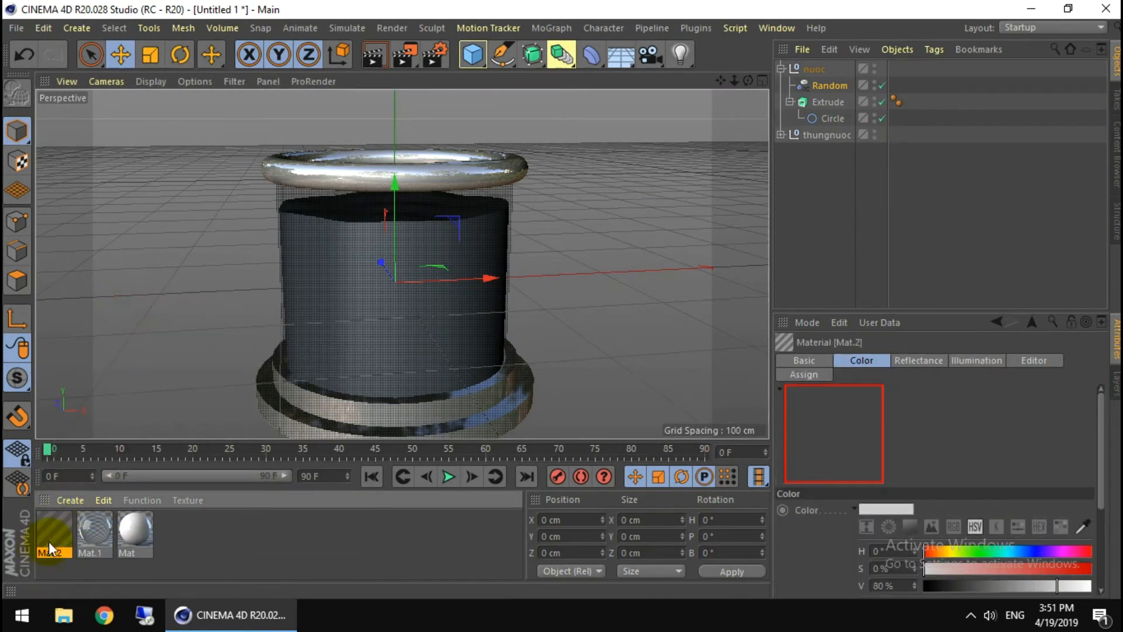
{"action": "double_click", "coordinate": [52, 526]}
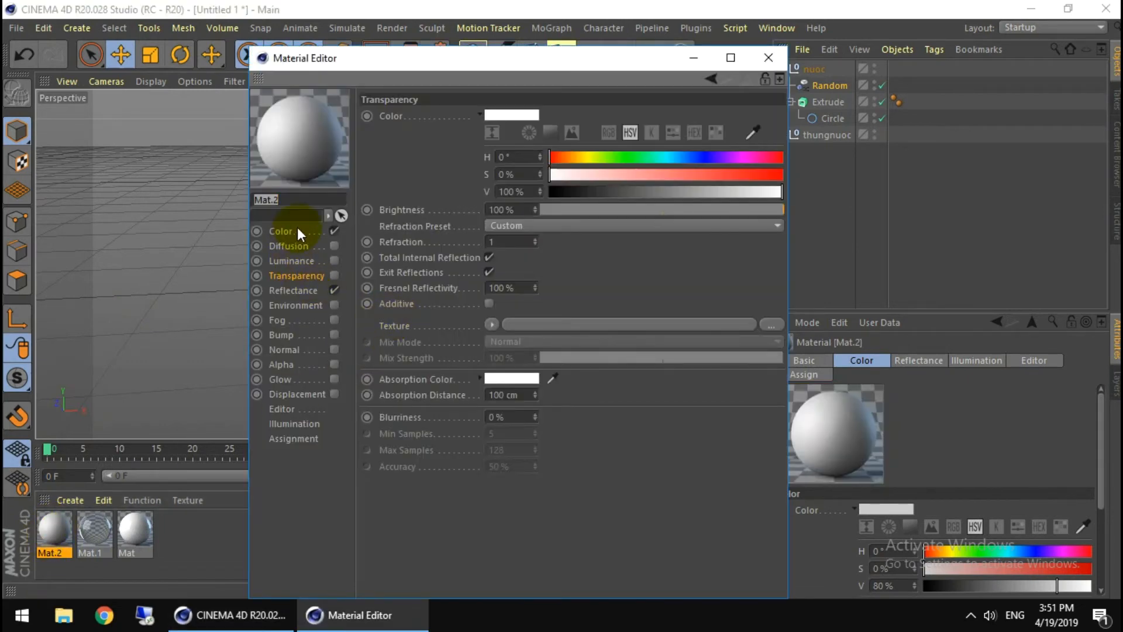
{"action": "left_click", "coordinate": [282, 231]}
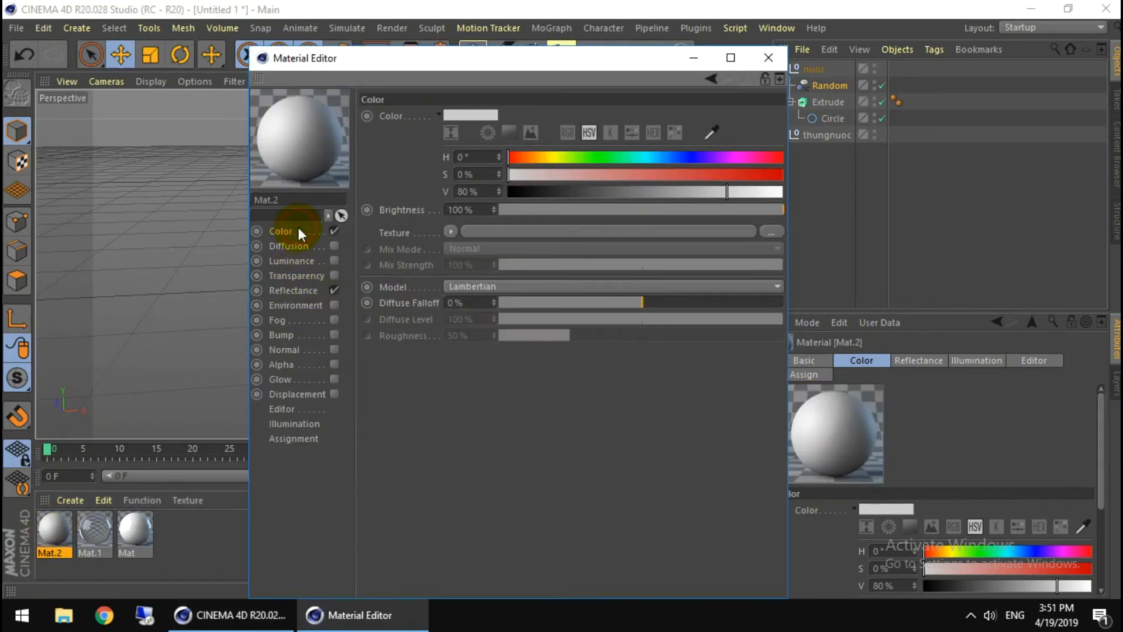
{"action": "left_click", "coordinate": [690, 157]}
{"action": "left_click_drag", "start_coordinate": [686, 173], "coordinate": [795, 204]}
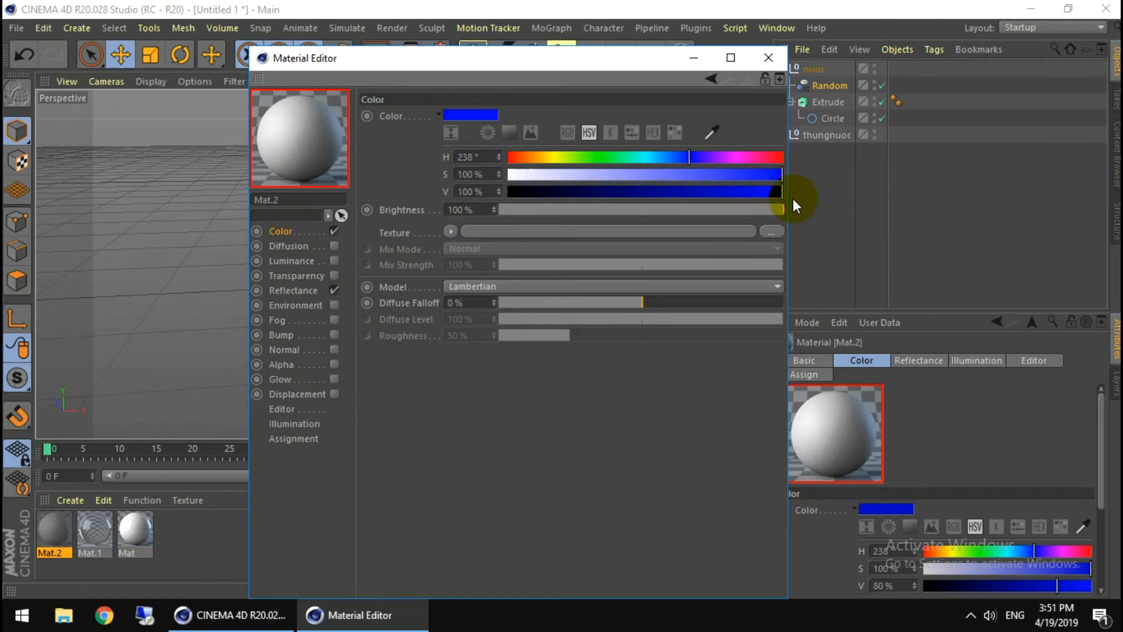
Step: Add a Reflection (Legacy) layer to the blue material's reflectance with the layer color brightness at 30%, and close the material editor
{"action": "left_click", "coordinate": [310, 292]}
{"action": "left_click", "coordinate": [388, 150]}
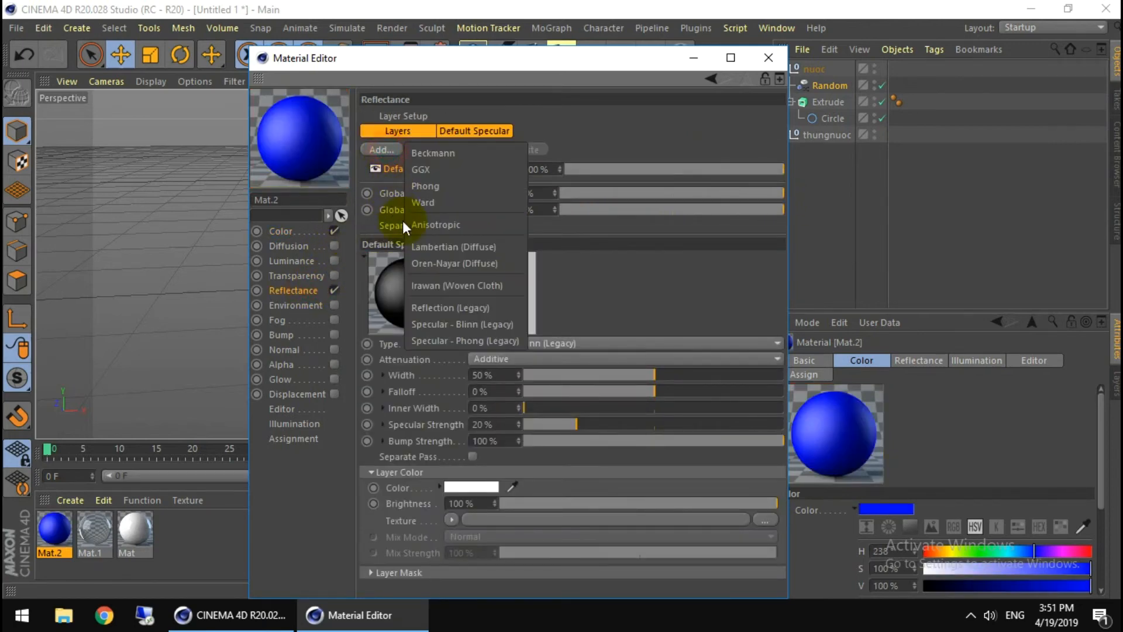
{"action": "left_click", "coordinate": [438, 307]}
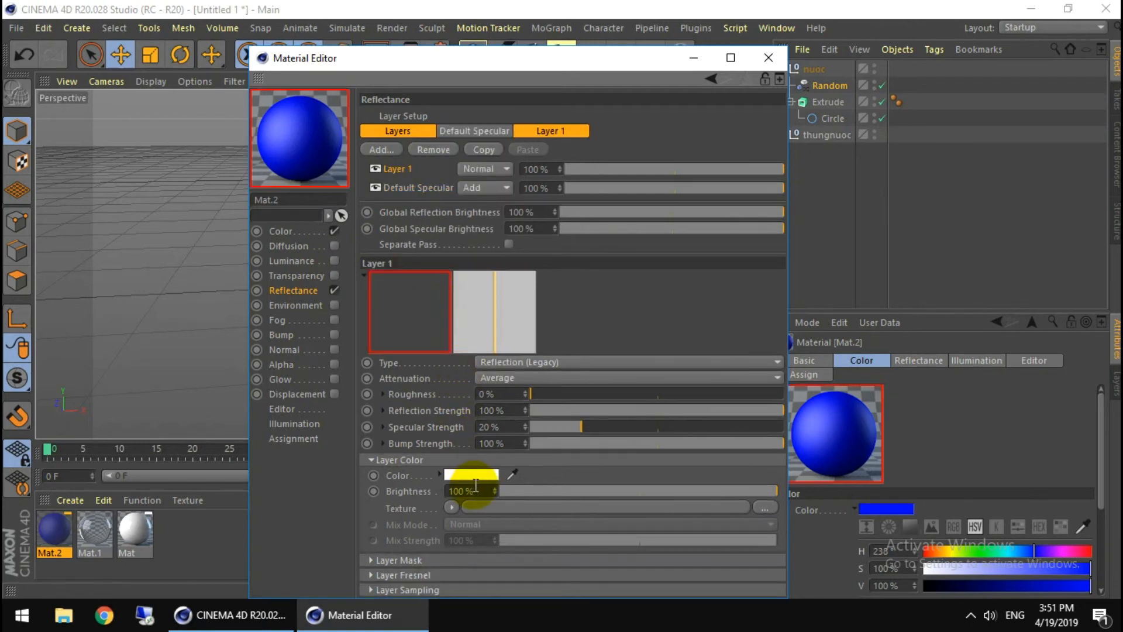
{"action": "type", "text": "30"}
{"action": "key", "text": "Return"}
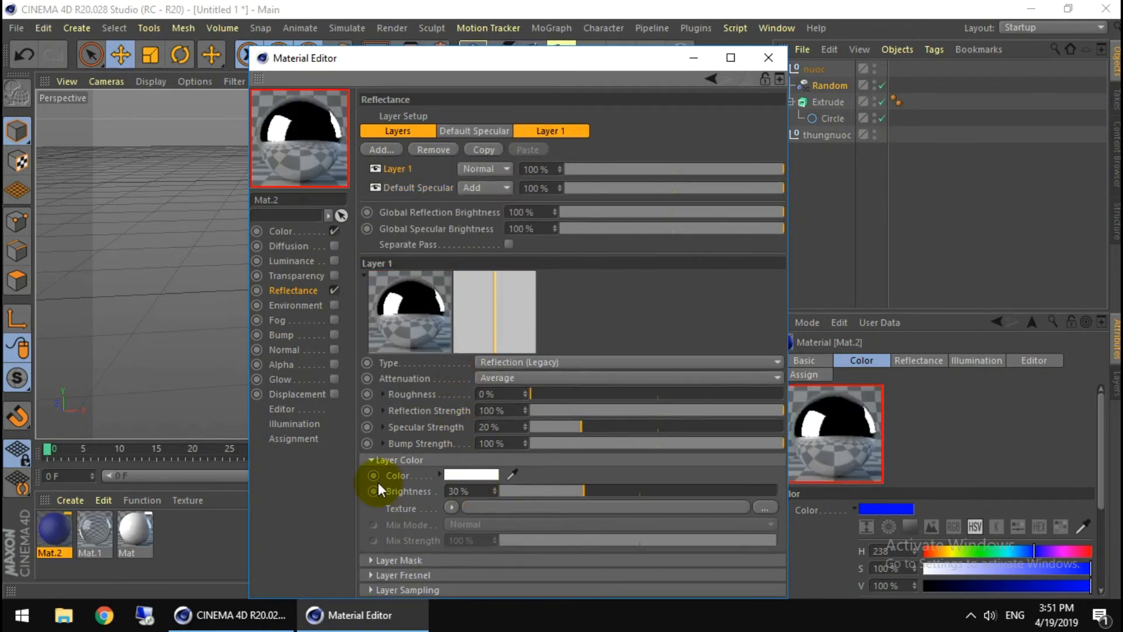
{"action": "left_click", "coordinate": [768, 57]}
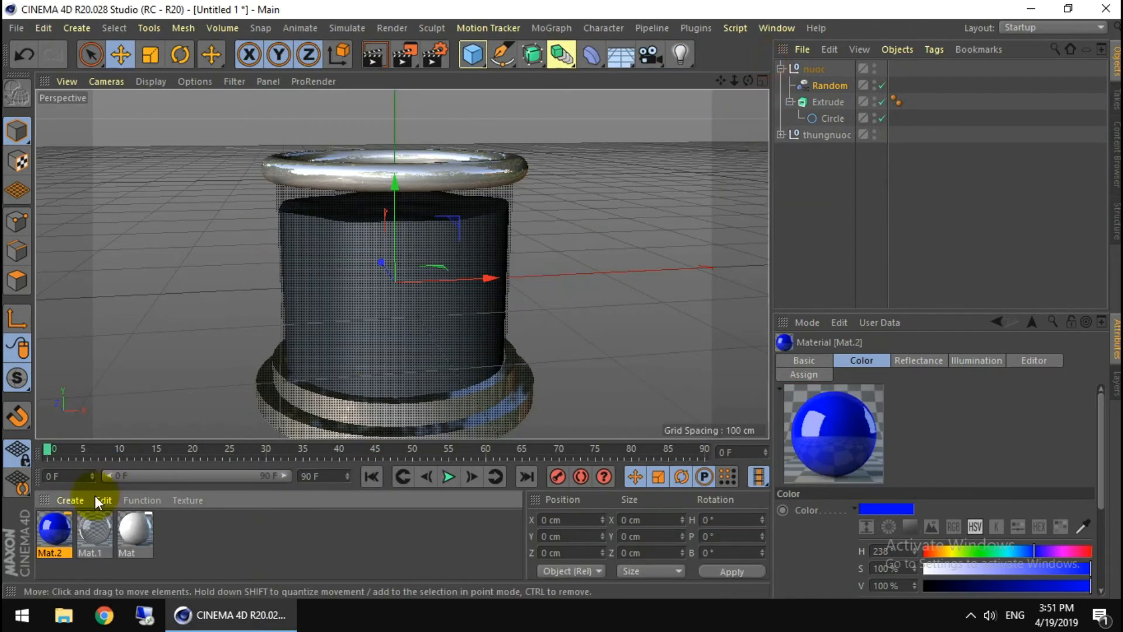
Step: Apply the blue material to the nuoc null and deselect everything, with the animation at the first frame
{"action": "left_click_drag", "start_coordinate": [56, 533], "coordinate": [820, 69]}
{"action": "left_click", "coordinate": [611, 235]}
{"action": "left_click", "coordinate": [374, 478]}
Step: Play the animation twice to check the blue water's motion inside the container, rewinding to the start each time
{"action": "left_click", "coordinate": [448, 477]}
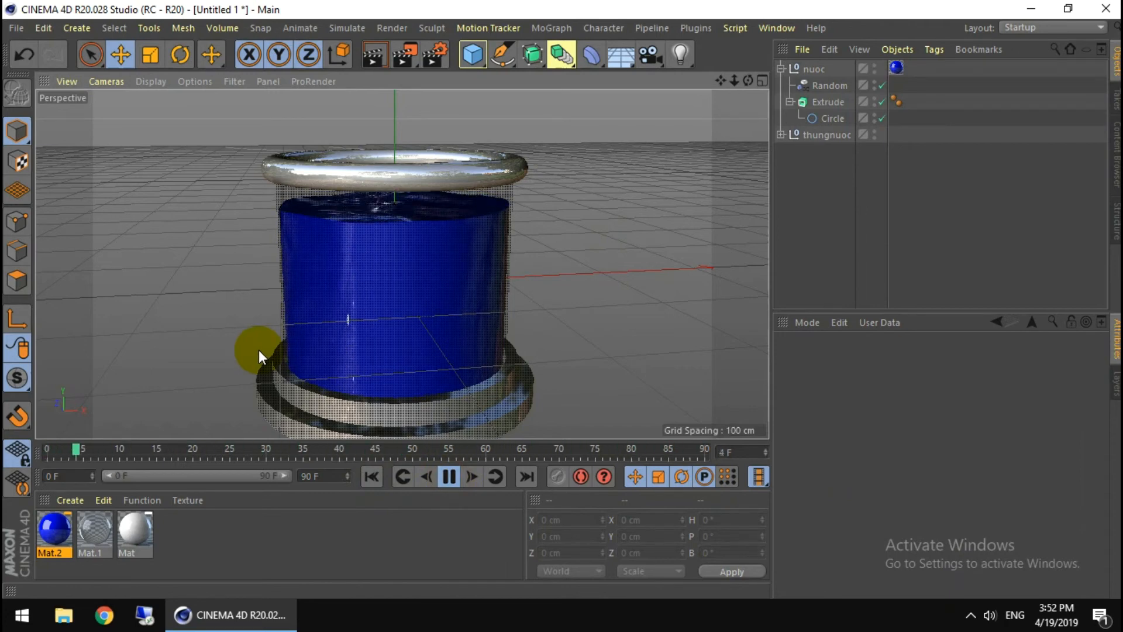
{"action": "left_click", "coordinate": [451, 482]}
{"action": "left_click", "coordinate": [374, 478]}
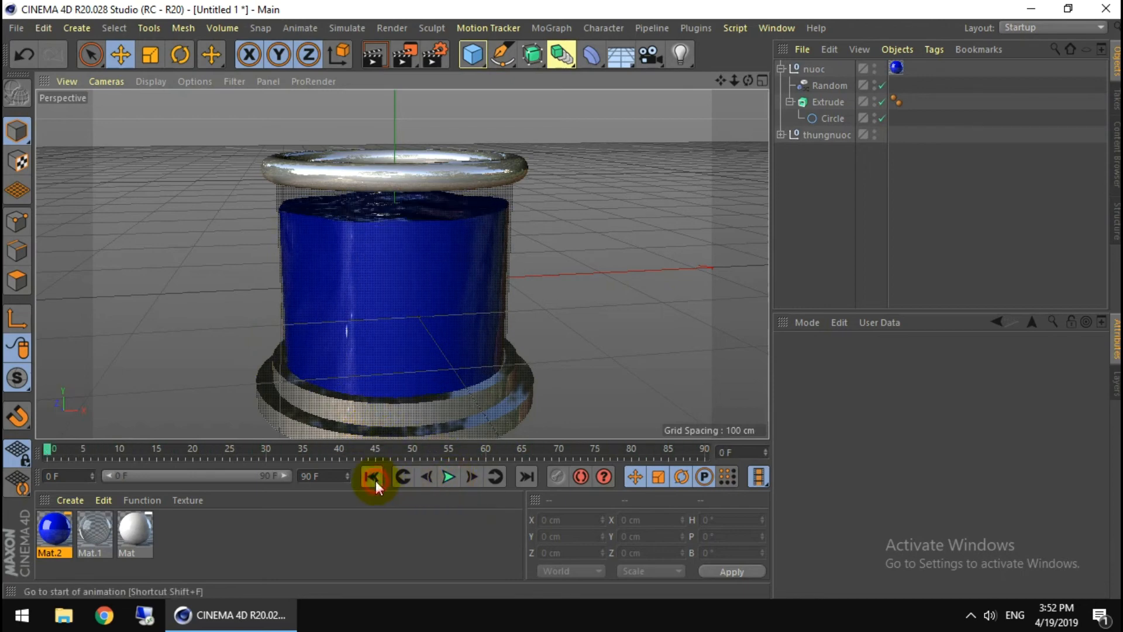
{"action": "left_click", "coordinate": [450, 476]}
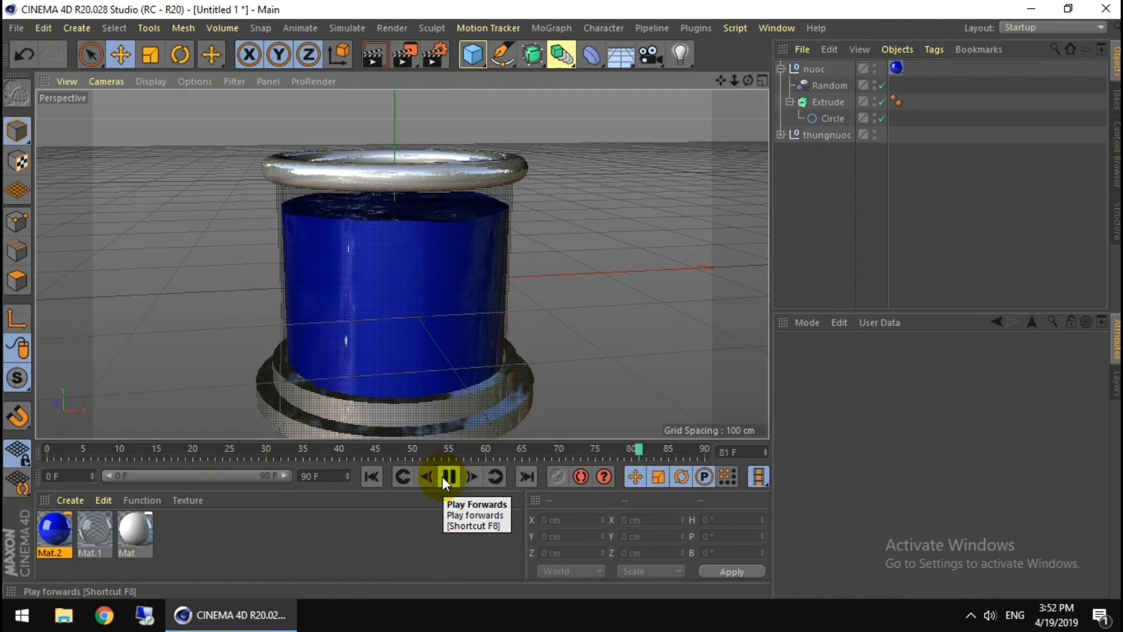
{"action": "left_click", "coordinate": [448, 476]}
{"action": "left_click", "coordinate": [373, 478]}
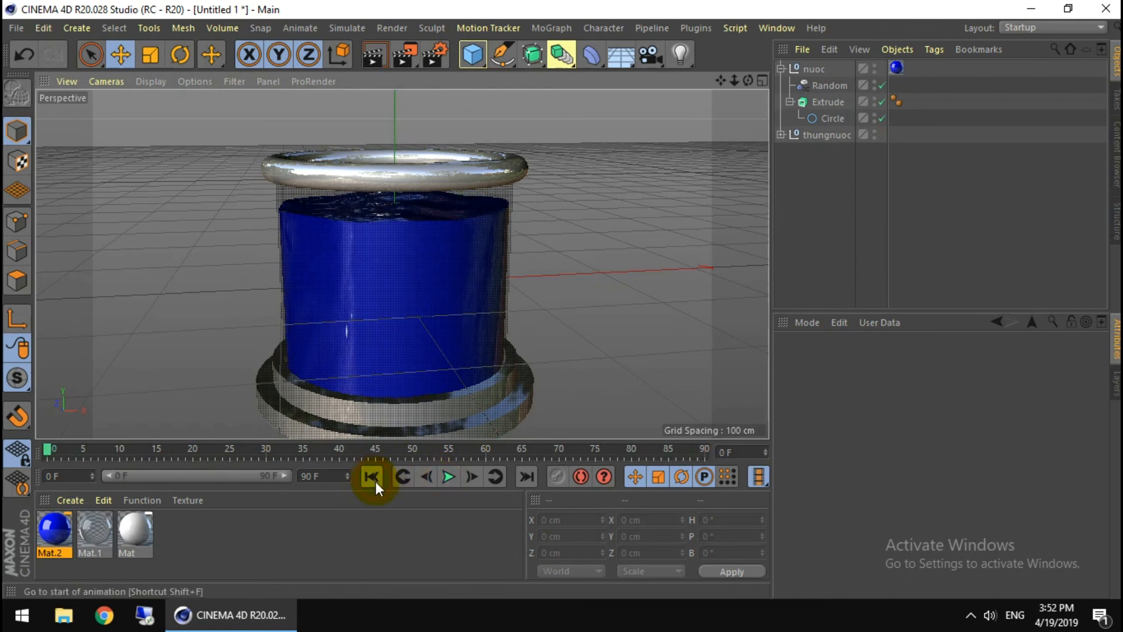